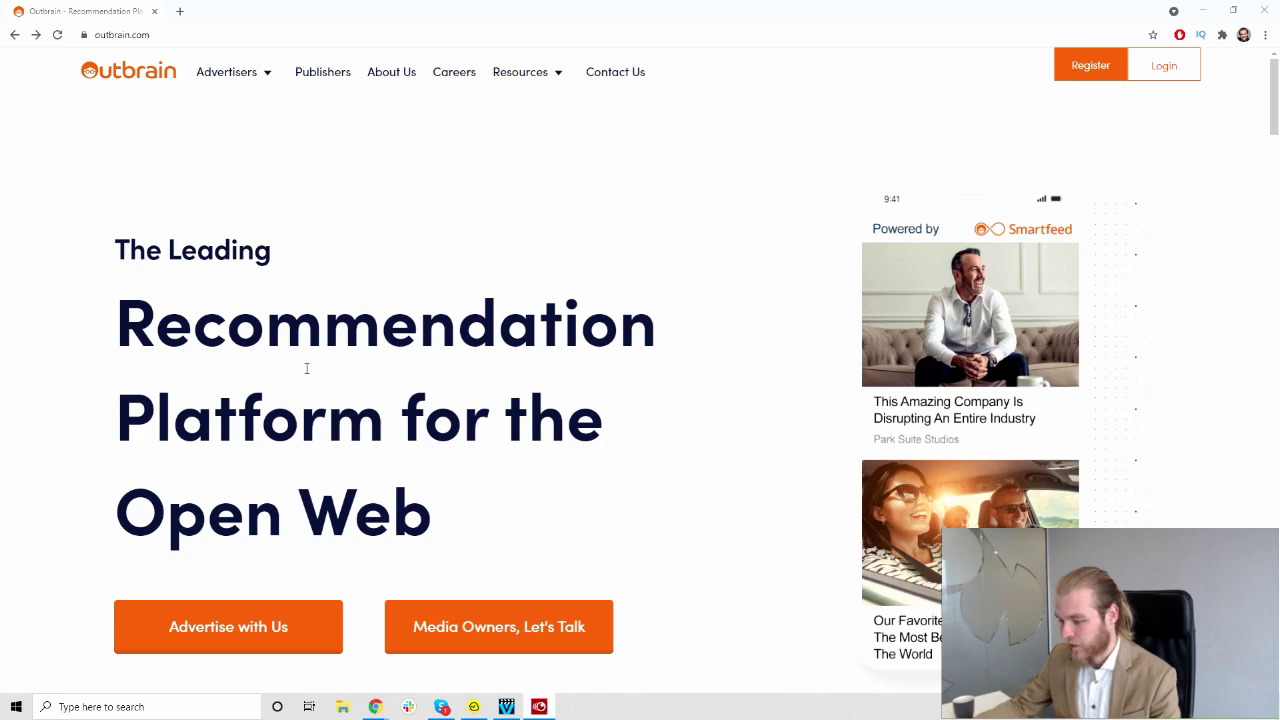
- Scroll the Outbrain homepage down to Smartfeed and reveal the Advertisers menu options
scroll(299, 359, "down", 5)
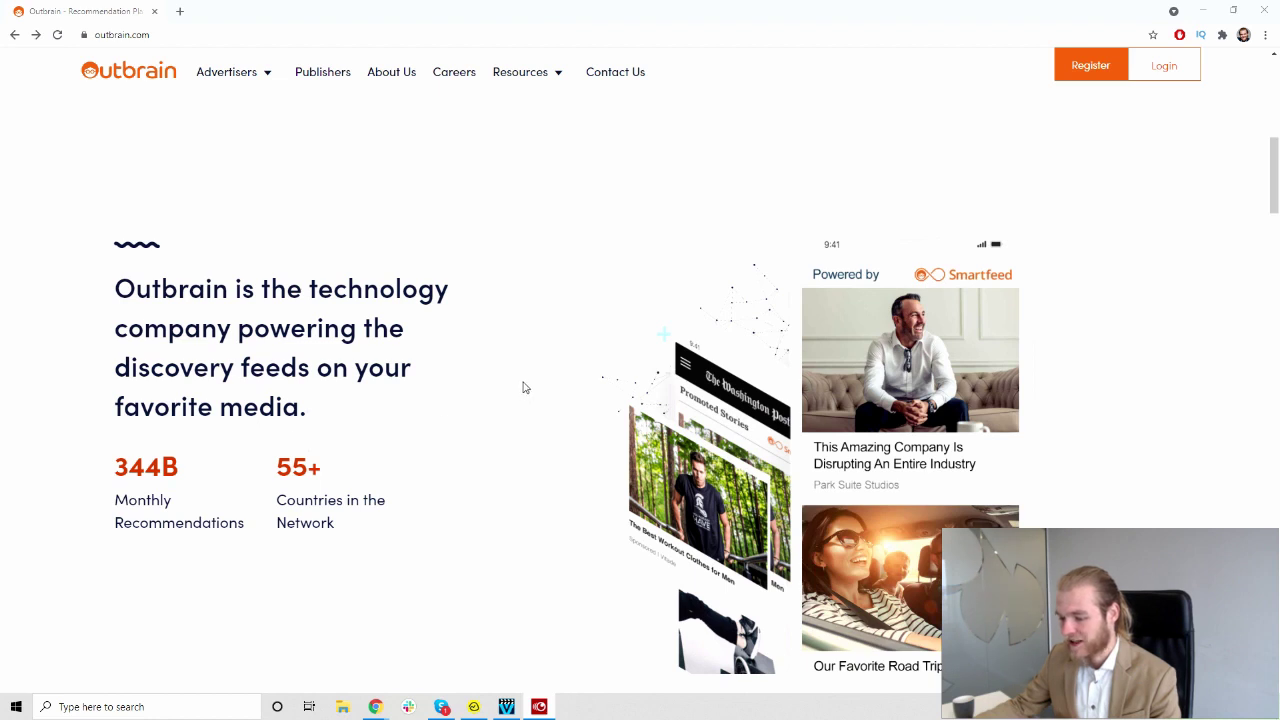
scroll(521, 378, "down", 1)
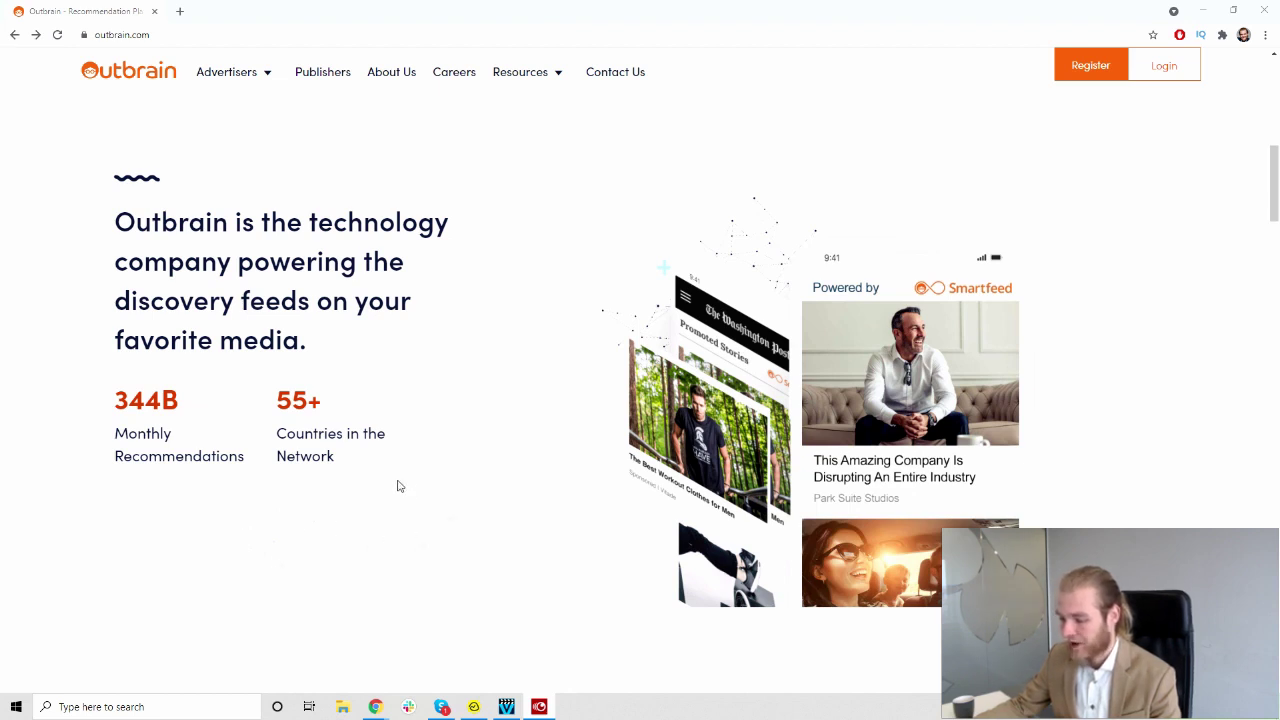
scroll(420, 458, "down", 1)
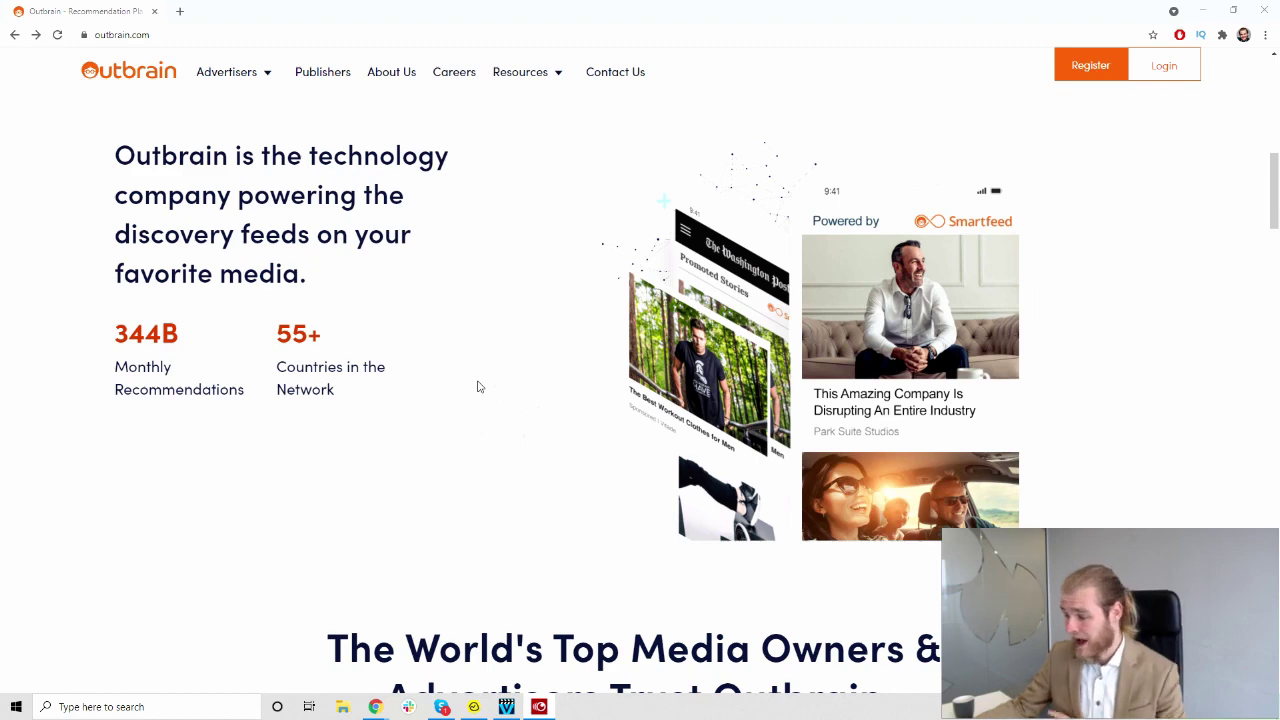
scroll(478, 387, "down", 5)
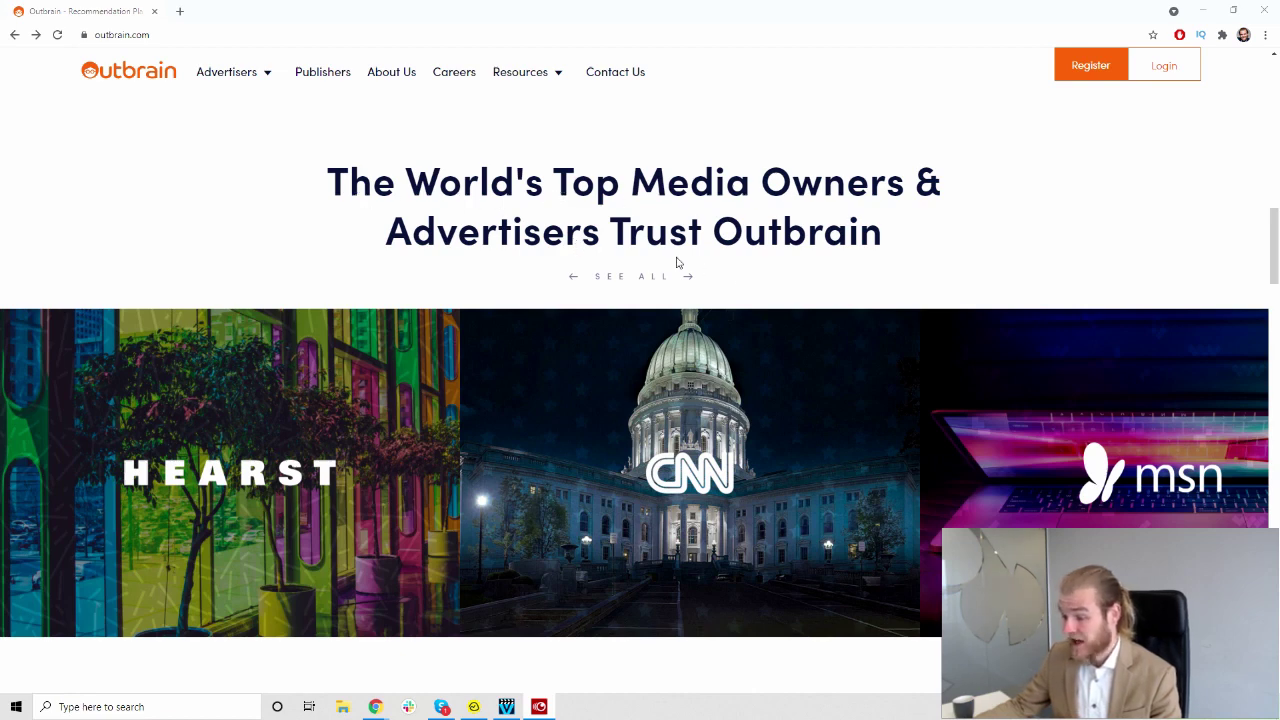
scroll(658, 263, "down", 1)
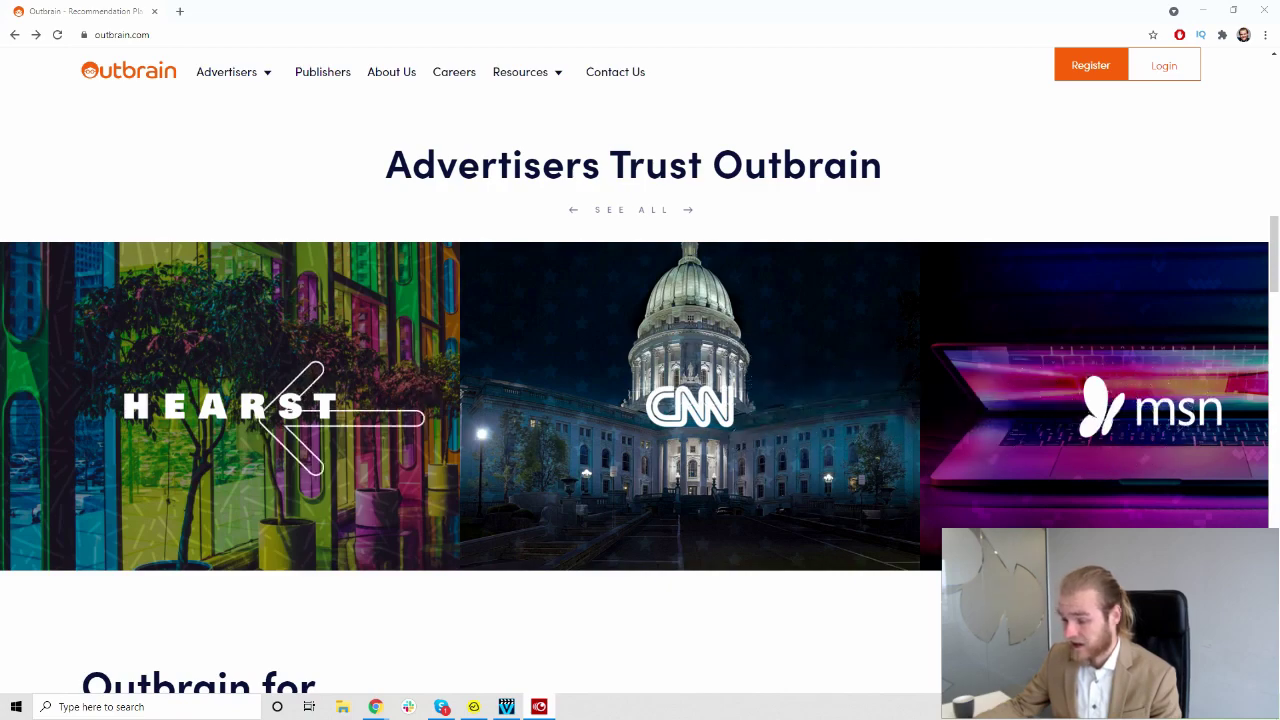
scroll(340, 429, "down", 3)
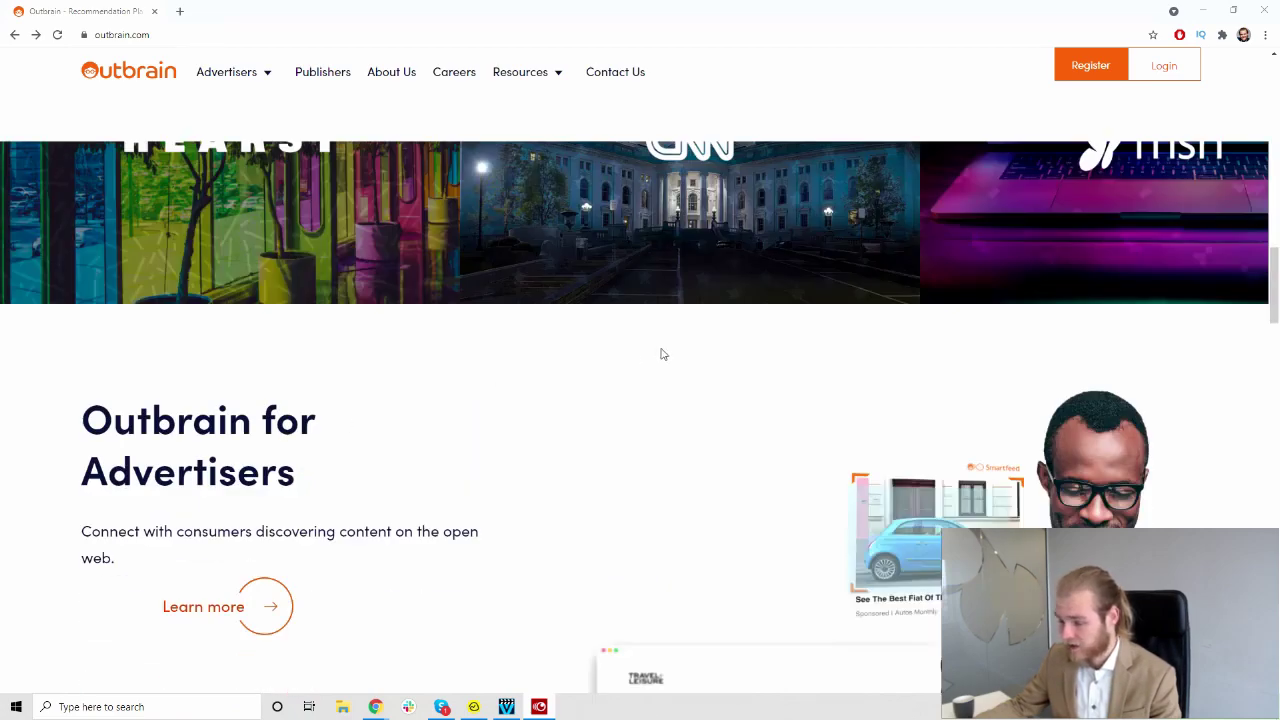
scroll(600, 345, "down", 3)
scroll(500, 334, "down", 6)
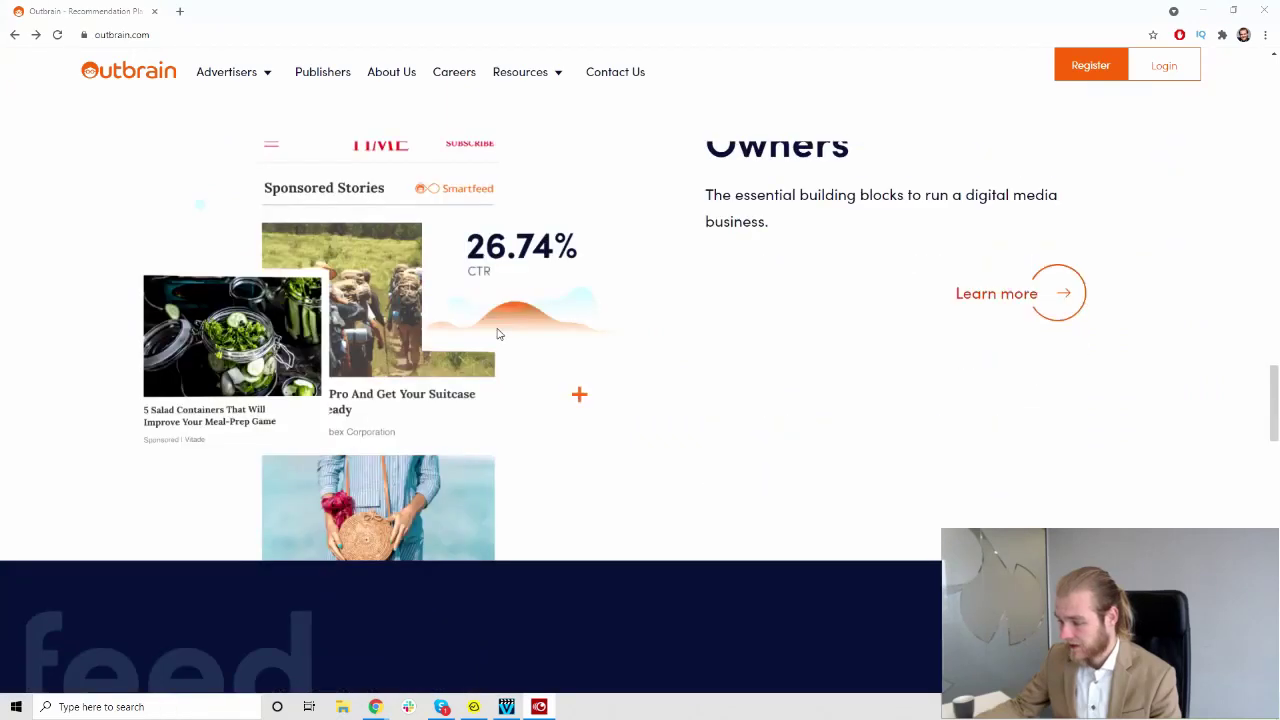
scroll(920, 324, "up", 2)
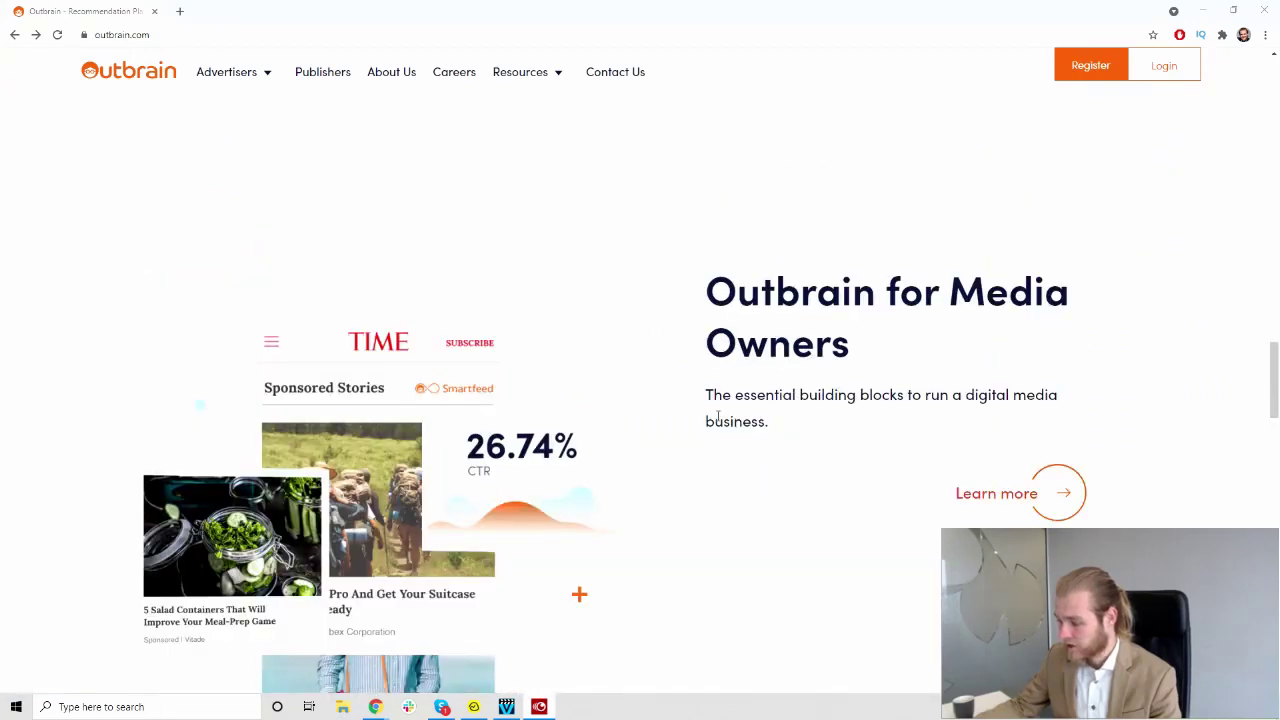
scroll(690, 419, "down", 8)
scroll(389, 371, "up", 5)
mouse_move(228, 86)
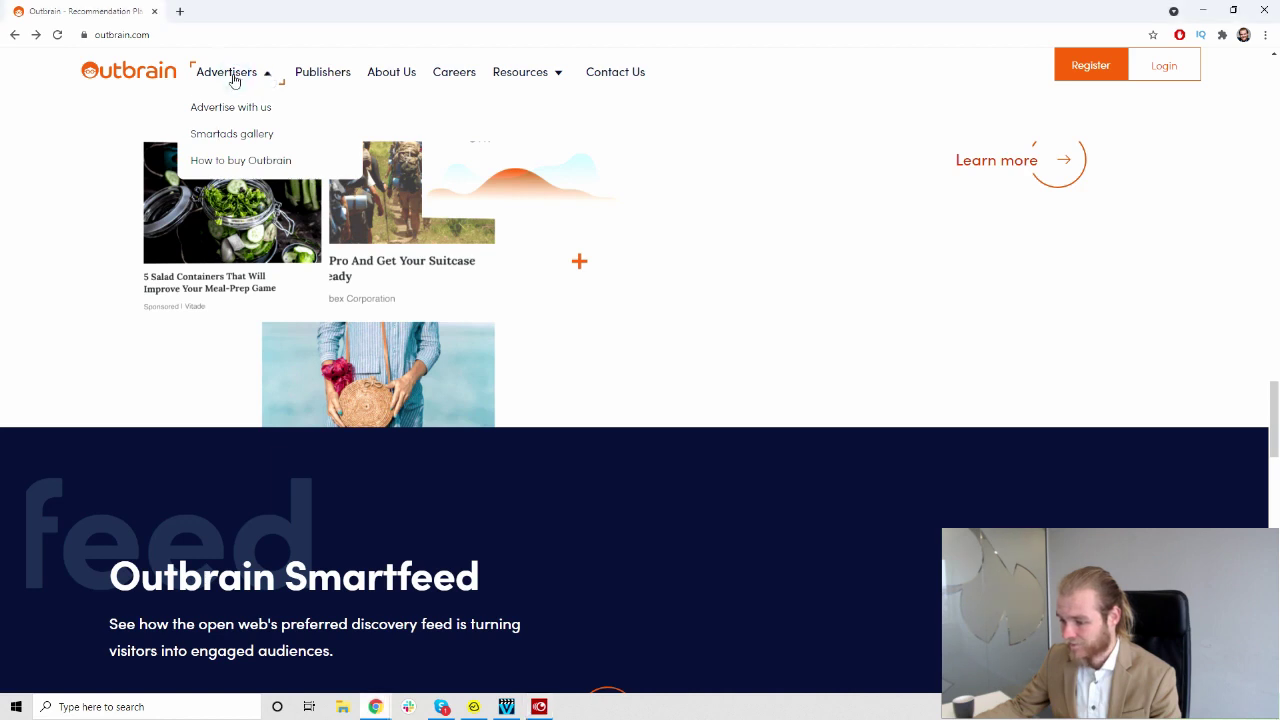
- Go to the Advertise with us page headed Drive ROAS on the Open Web
left_click(268, 106)
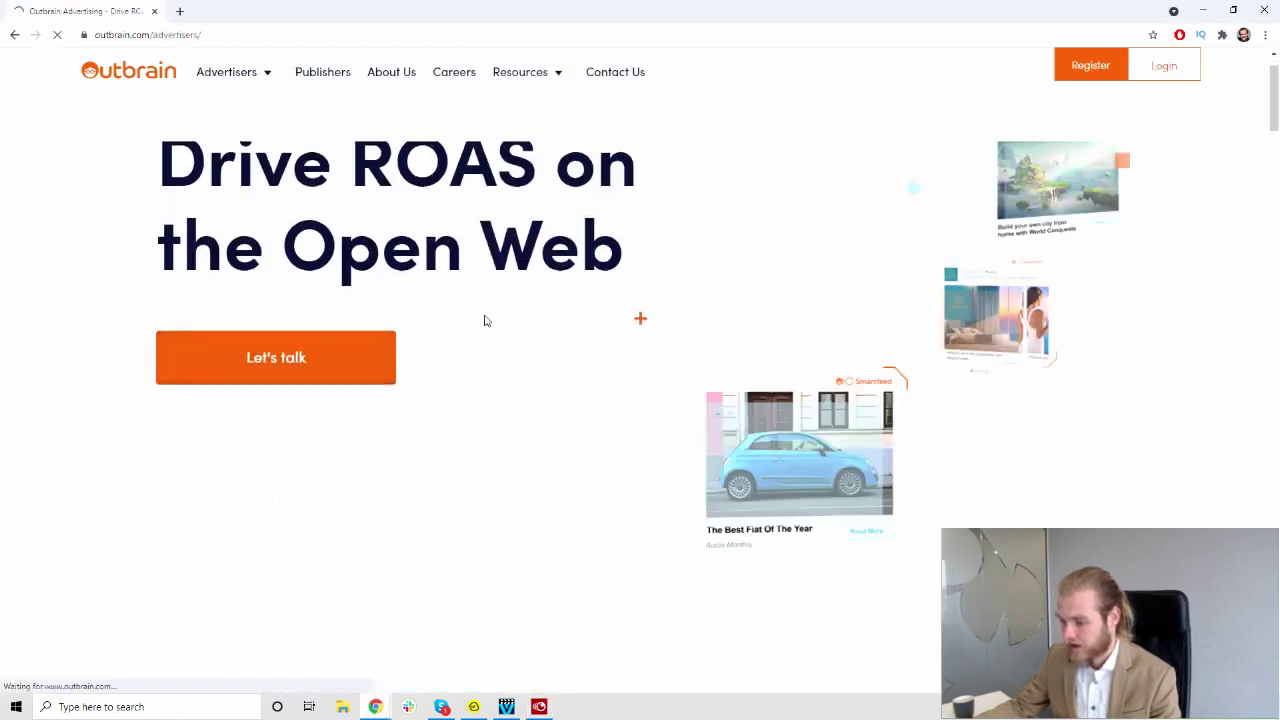
scroll(493, 305, "down", 4)
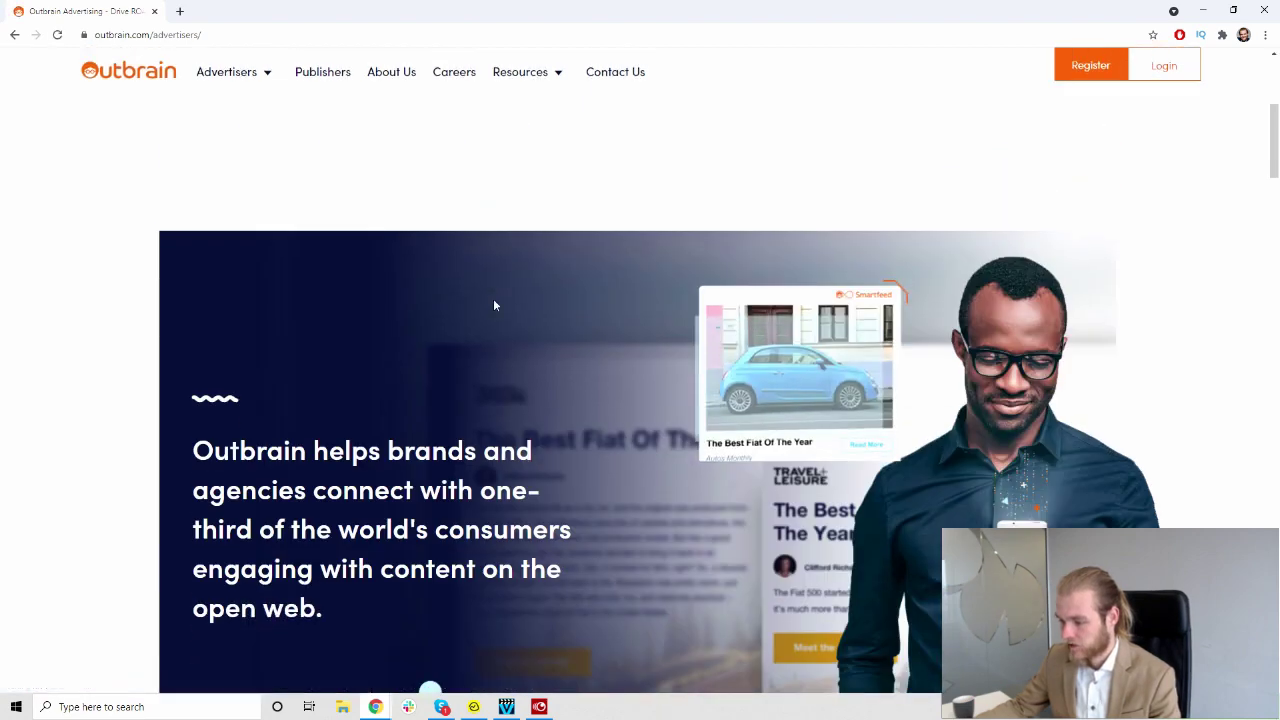
scroll(493, 305, "up", 3)
scroll(420, 234, "down", 5)
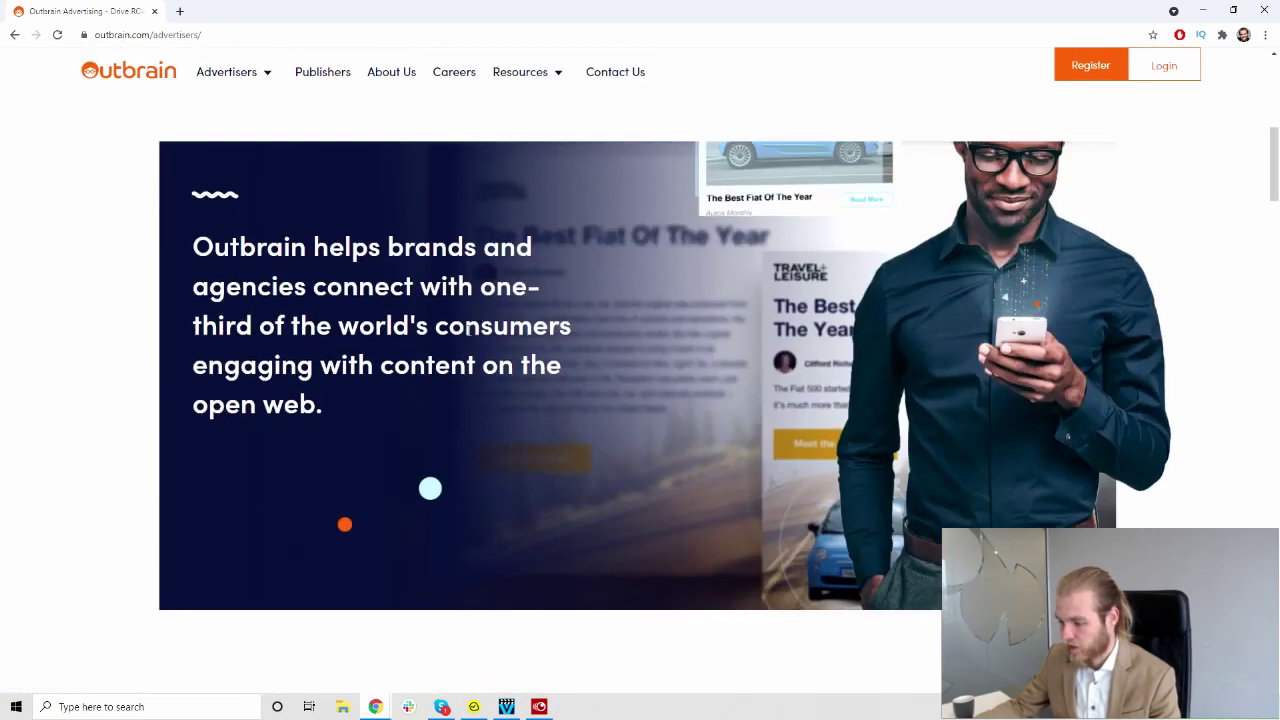
scroll(460, 343, "down", 7)
scroll(453, 346, "up", 4)
scroll(446, 360, "down", 4)
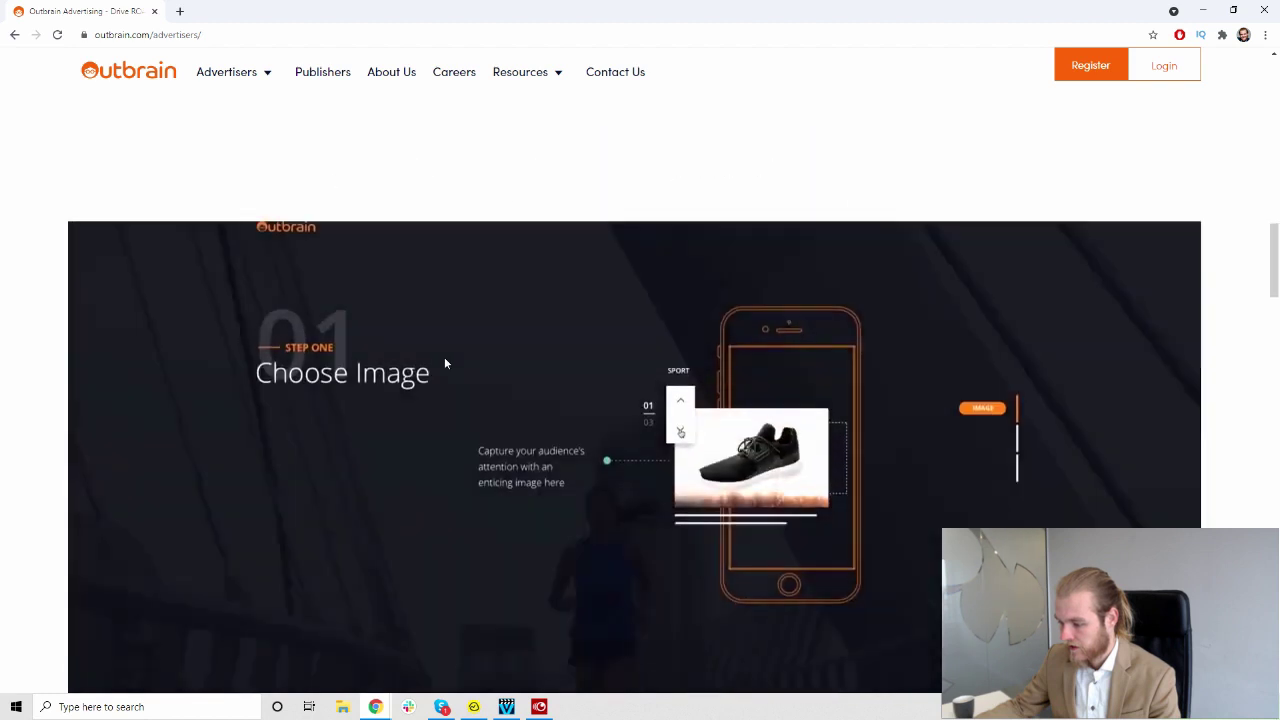
scroll(446, 360, "down", 4)
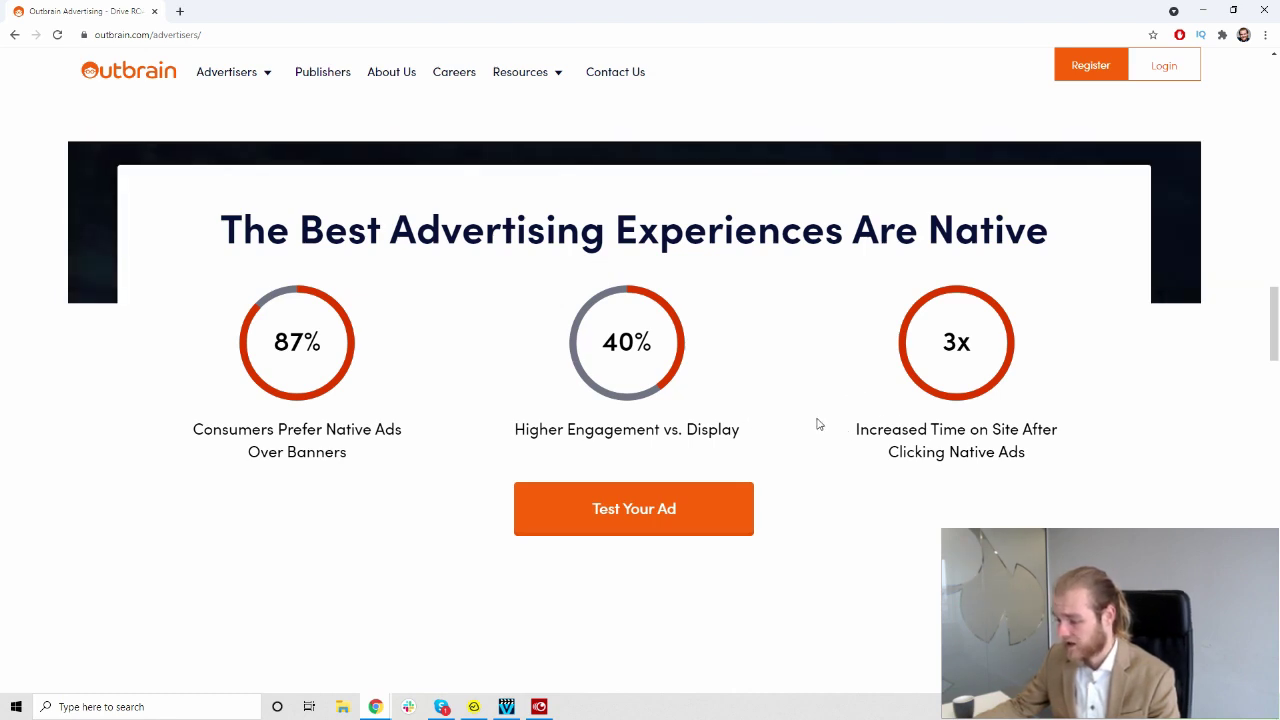
- Browse the advertiser success stories, such as 3000 leads and 62% cheaper CPCs versus Facebook
scroll(820, 425, "down", 2)
scroll(820, 425, "down", 5)
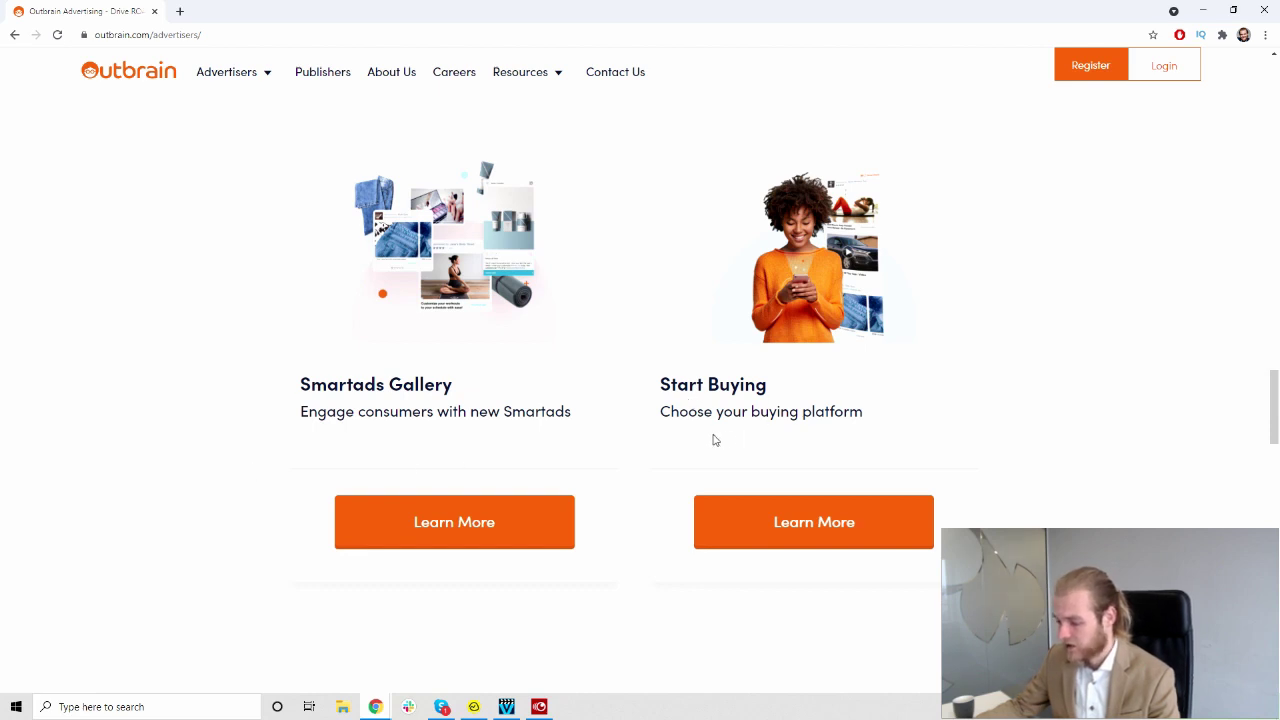
scroll(700, 443, "down", 5)
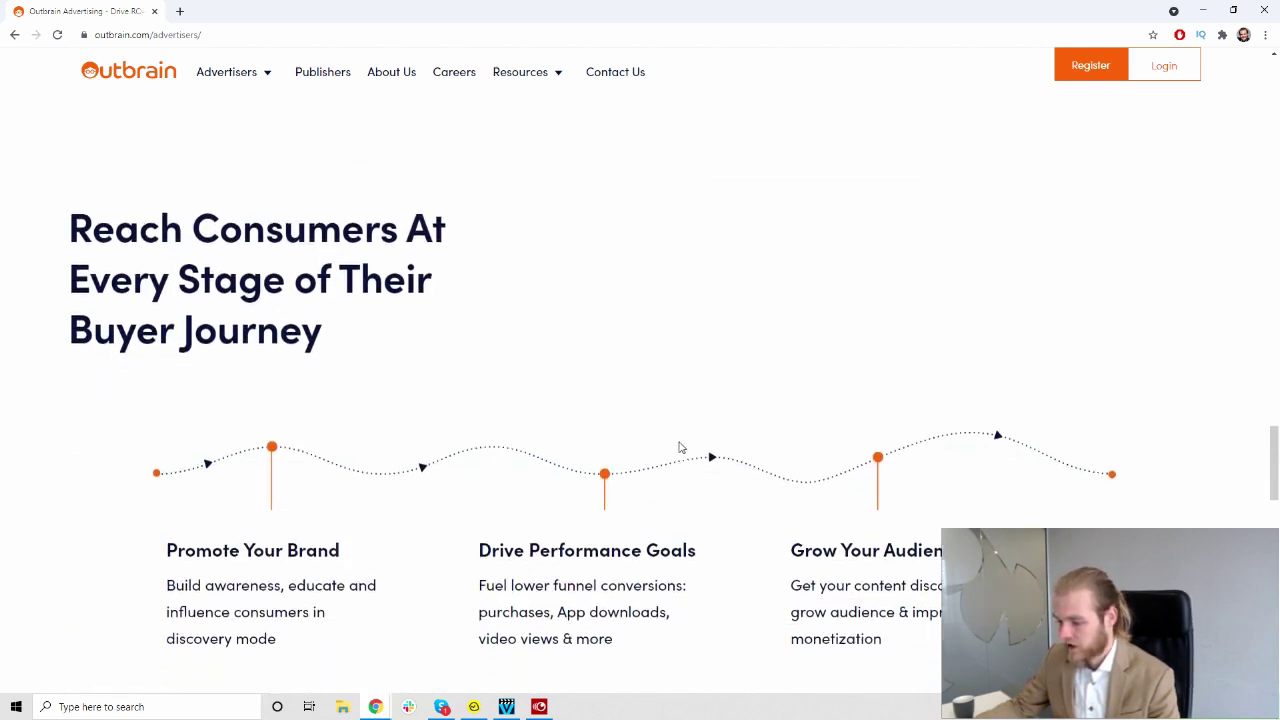
scroll(679, 447, "down", 2)
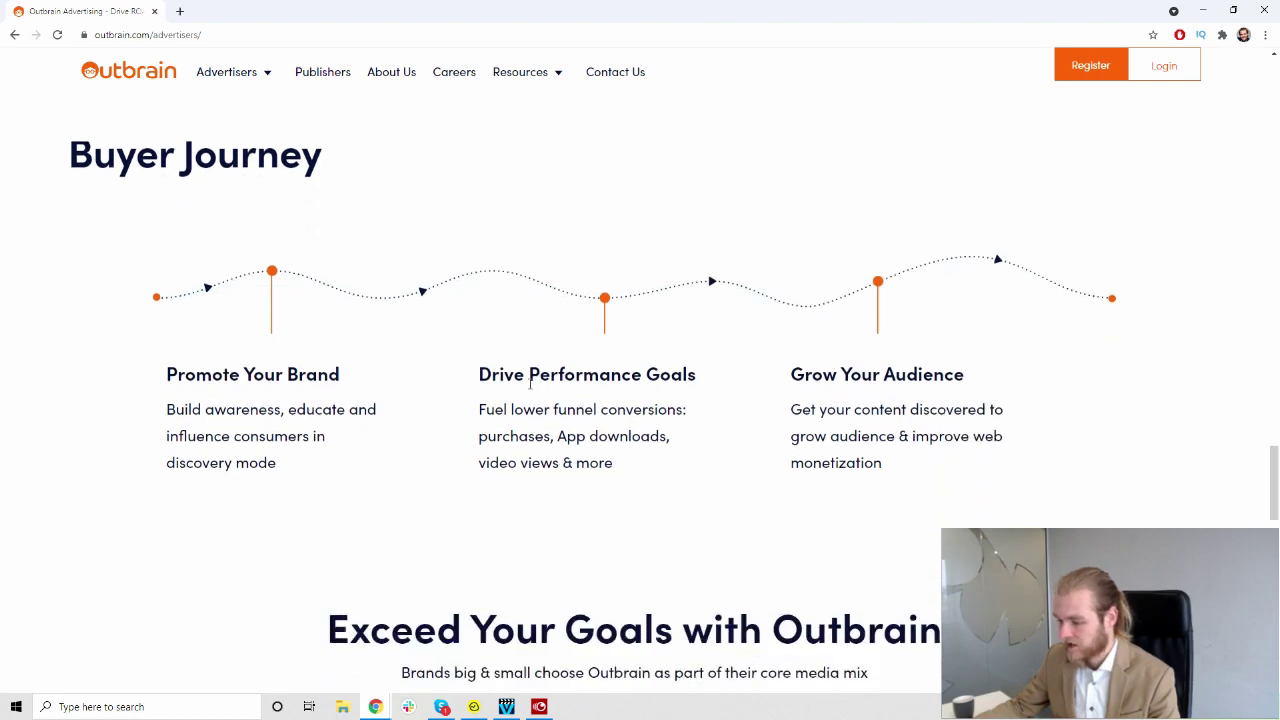
scroll(545, 385, "down", 1)
scroll(555, 390, "down", 3)
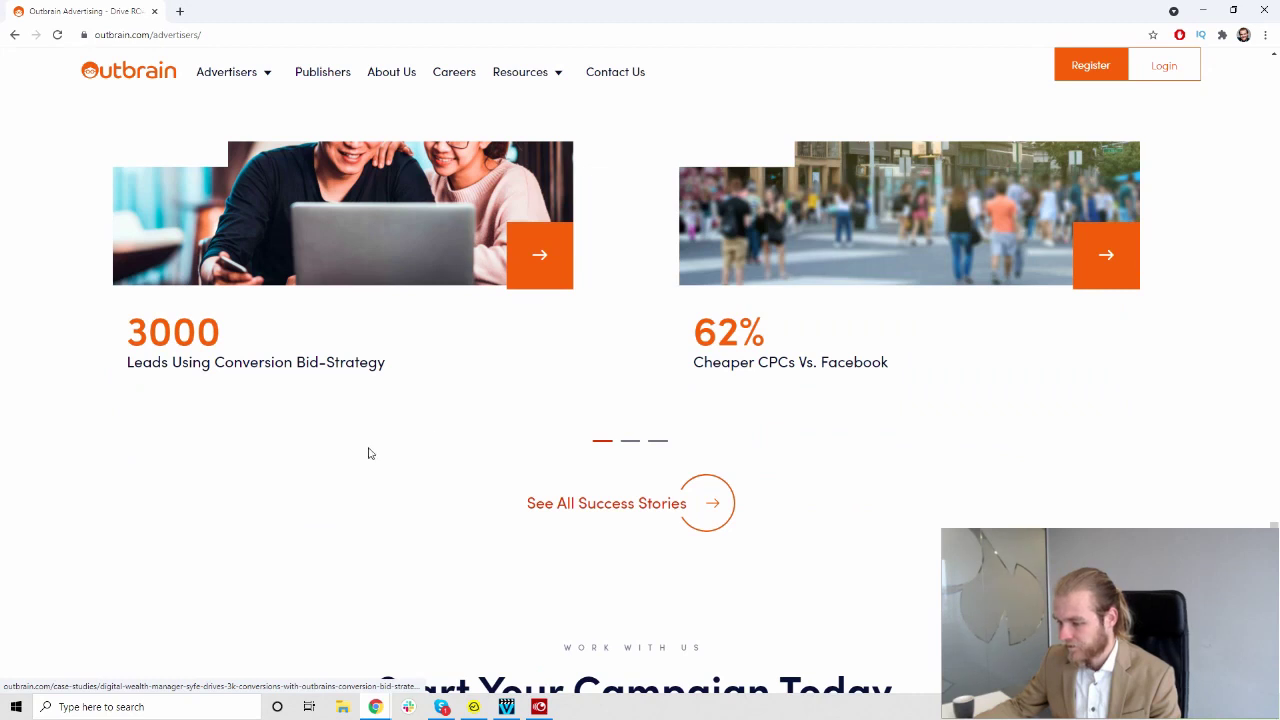
scroll(366, 449, "up", 1)
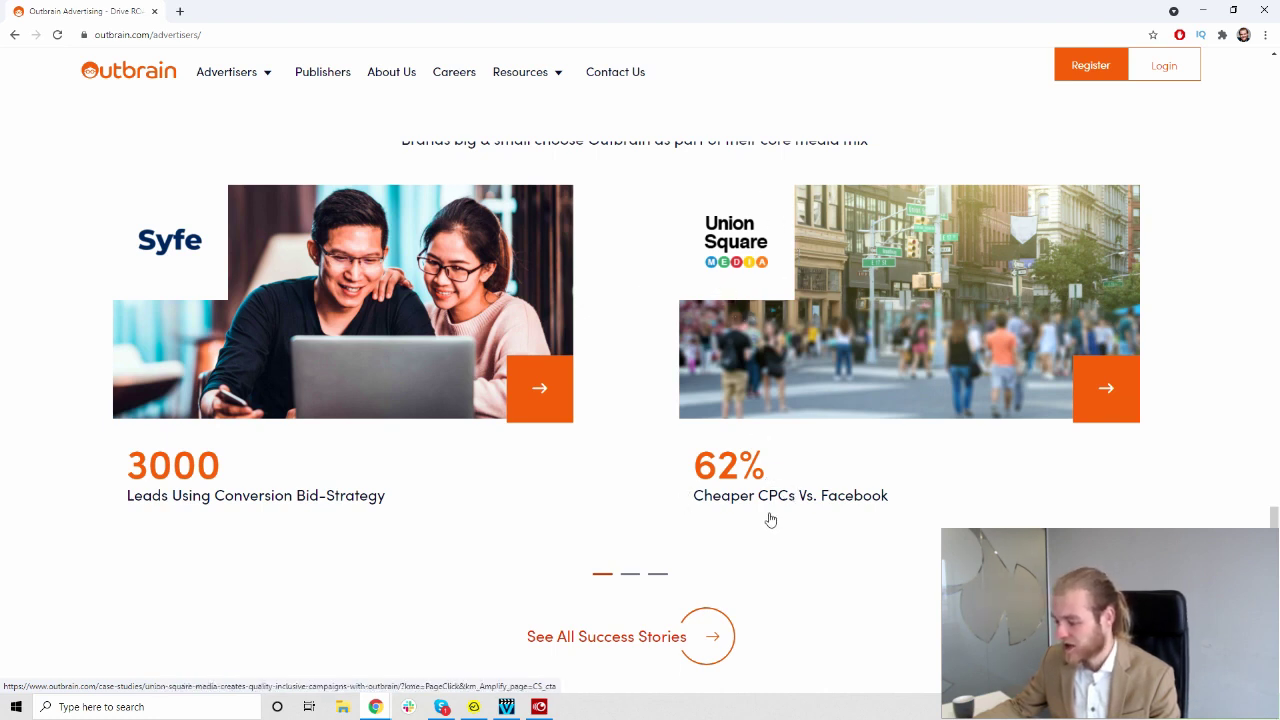
scroll(770, 520, "down", 6)
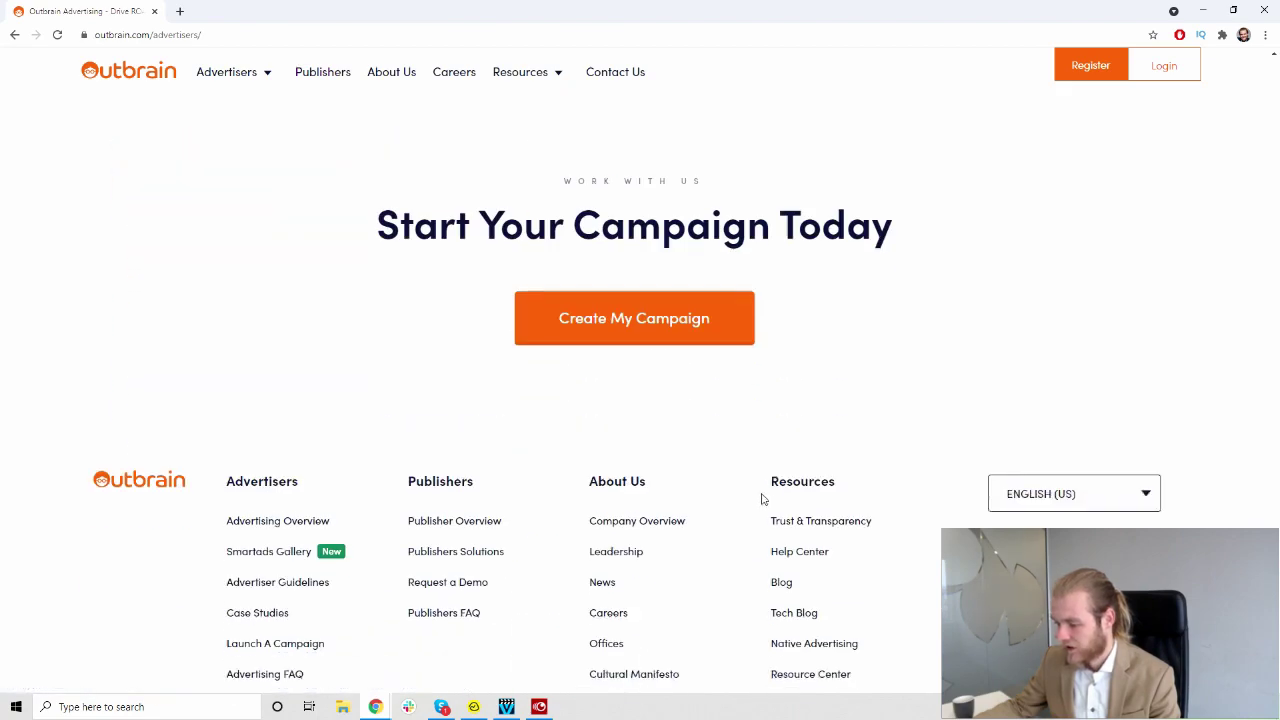
scroll(762, 498, "down", 3)
scroll(718, 432, "up", 9)
scroll(718, 432, "up", 15)
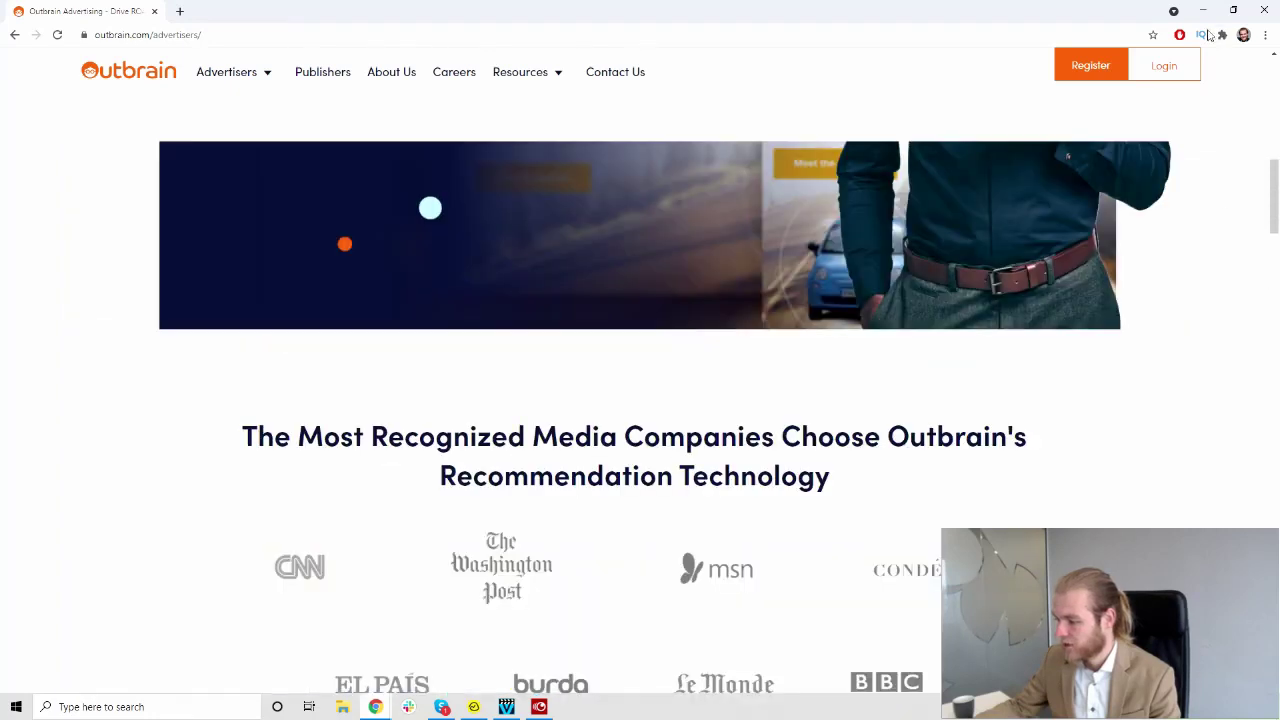
- Log in to the advertising account to reach Amplify's Create Campaign settings
left_click(1177, 67)
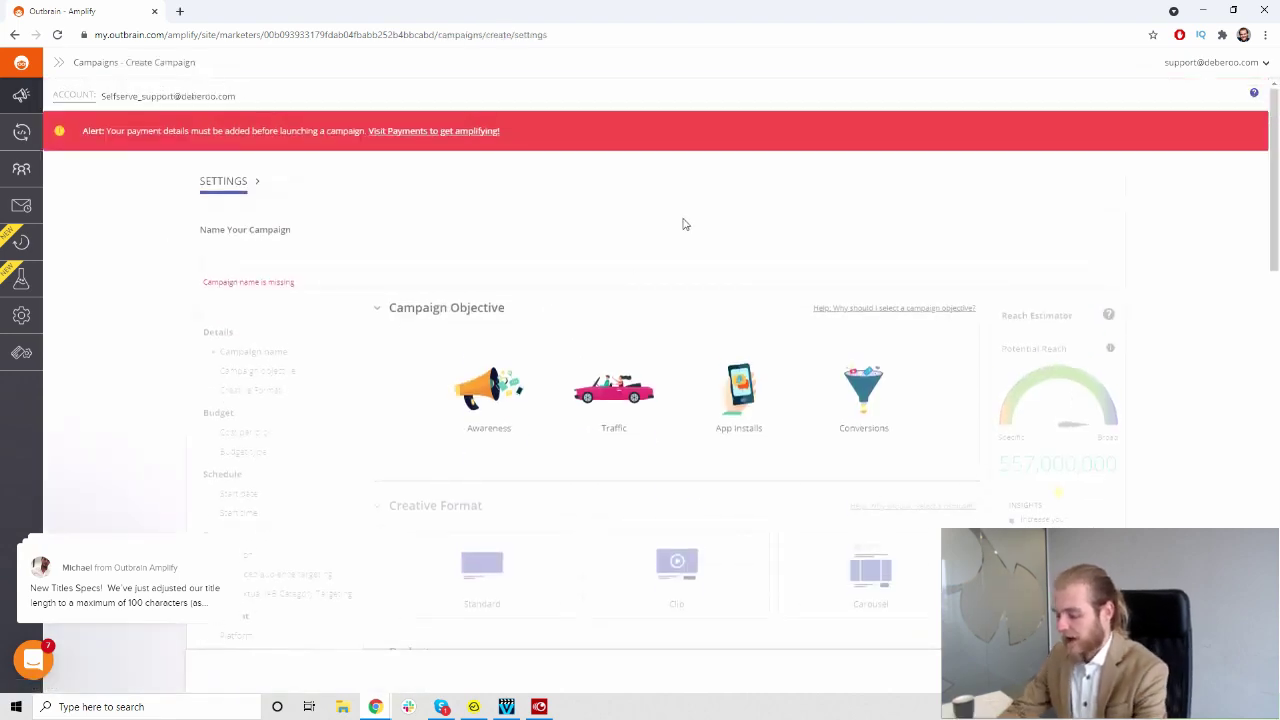
- Name the new campaign Deberoo and look over the four campaign objective options
type("Deberoo")
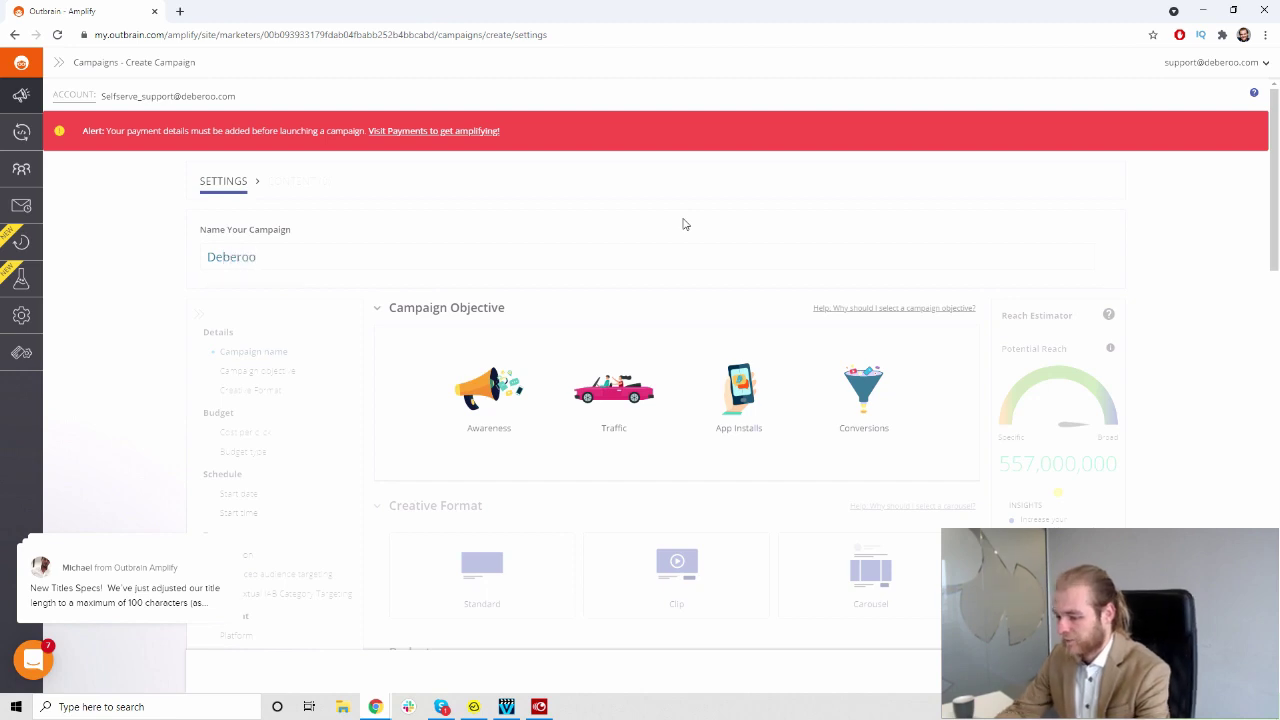
scroll(392, 260, "down", 2)
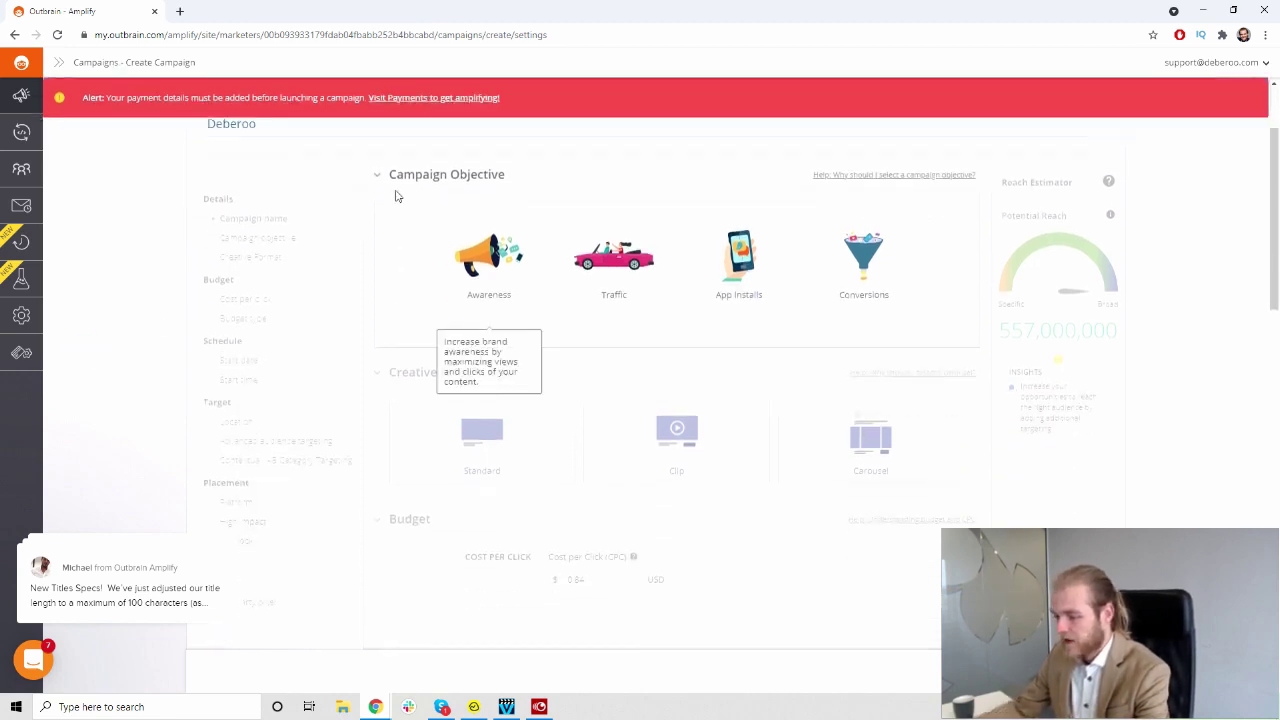
scroll(395, 196, "up", 1)
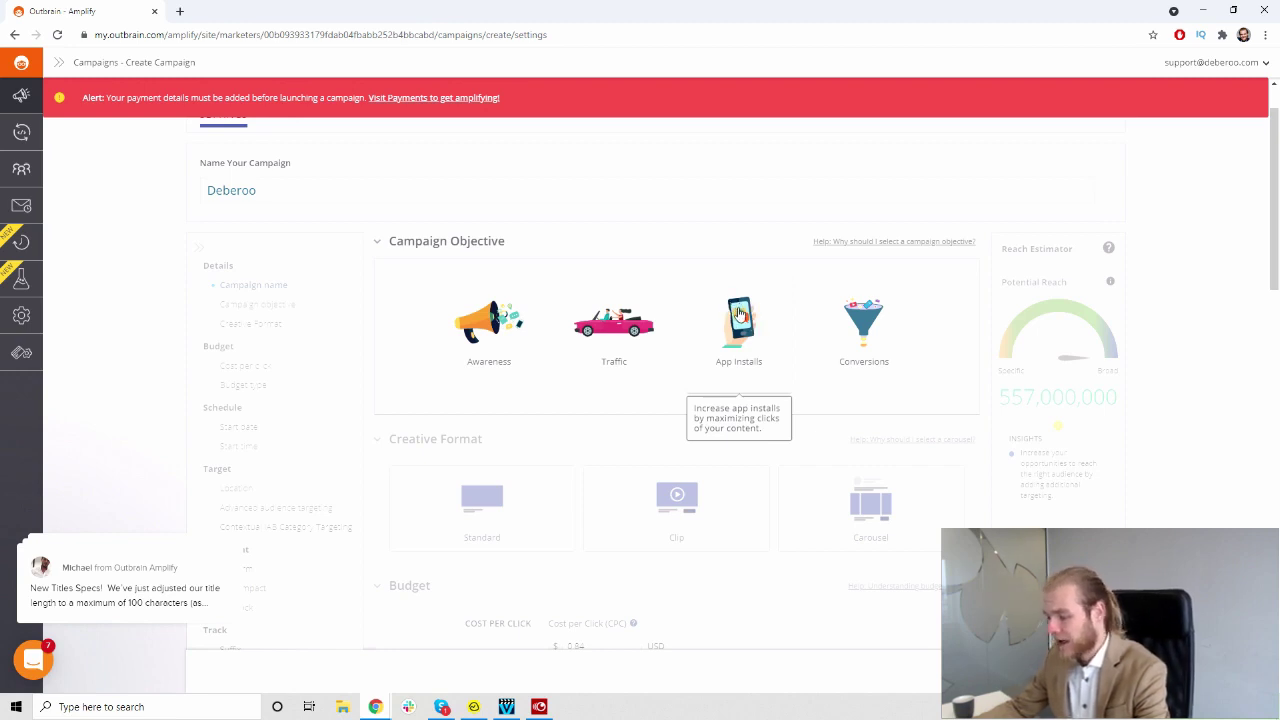
- Pick Conversions as the objective and compare the Standard, Clip and Carousel creative formats
left_click(877, 320)
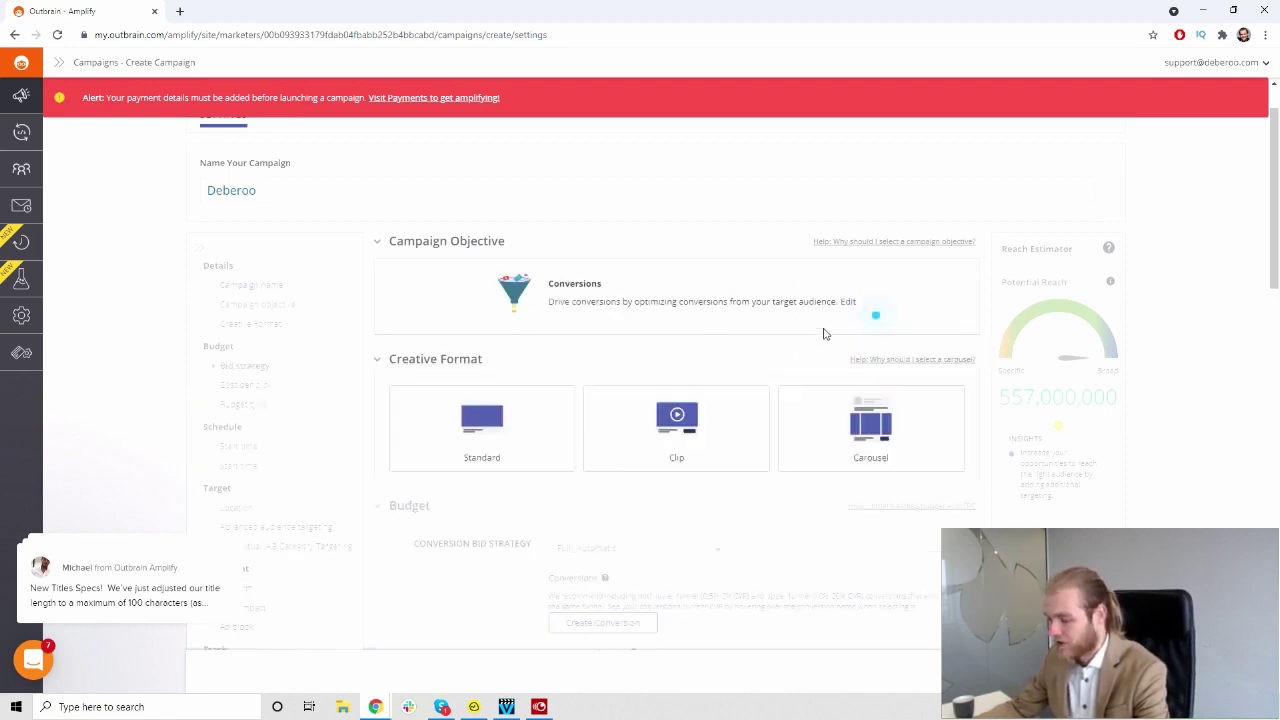
scroll(750, 317, "down", 1)
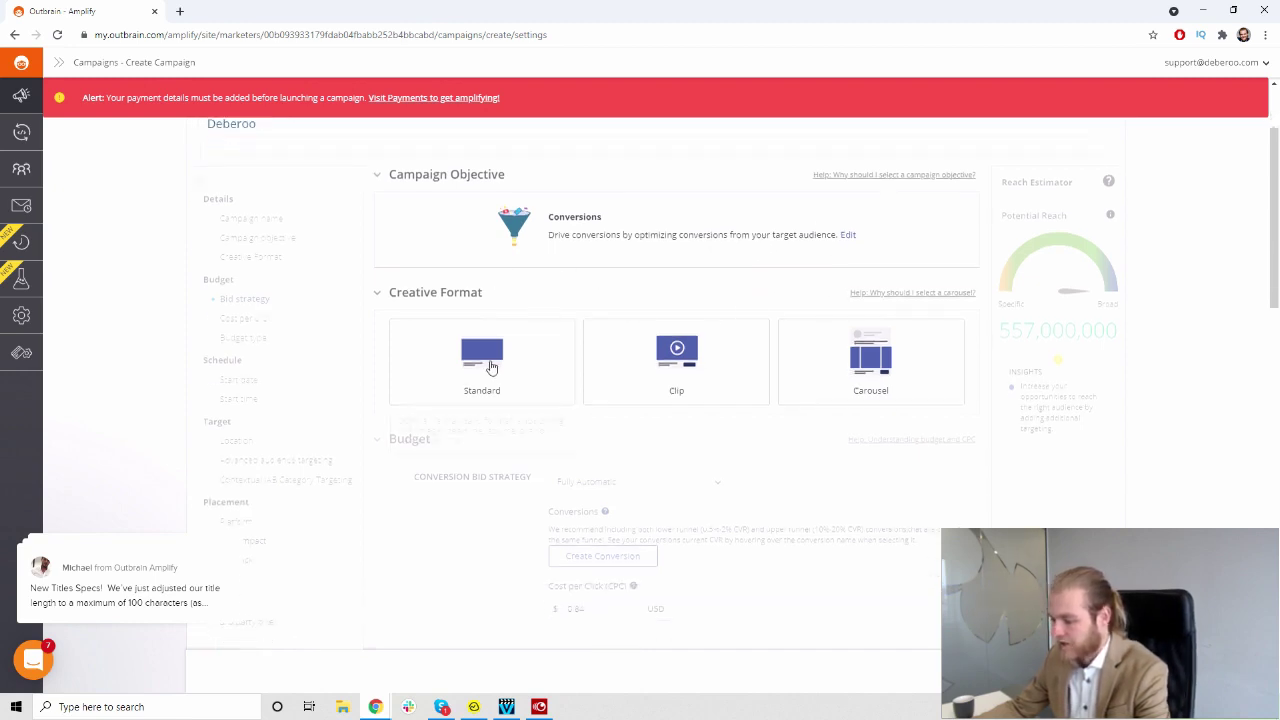
mouse_move(723, 340)
mouse_move(891, 344)
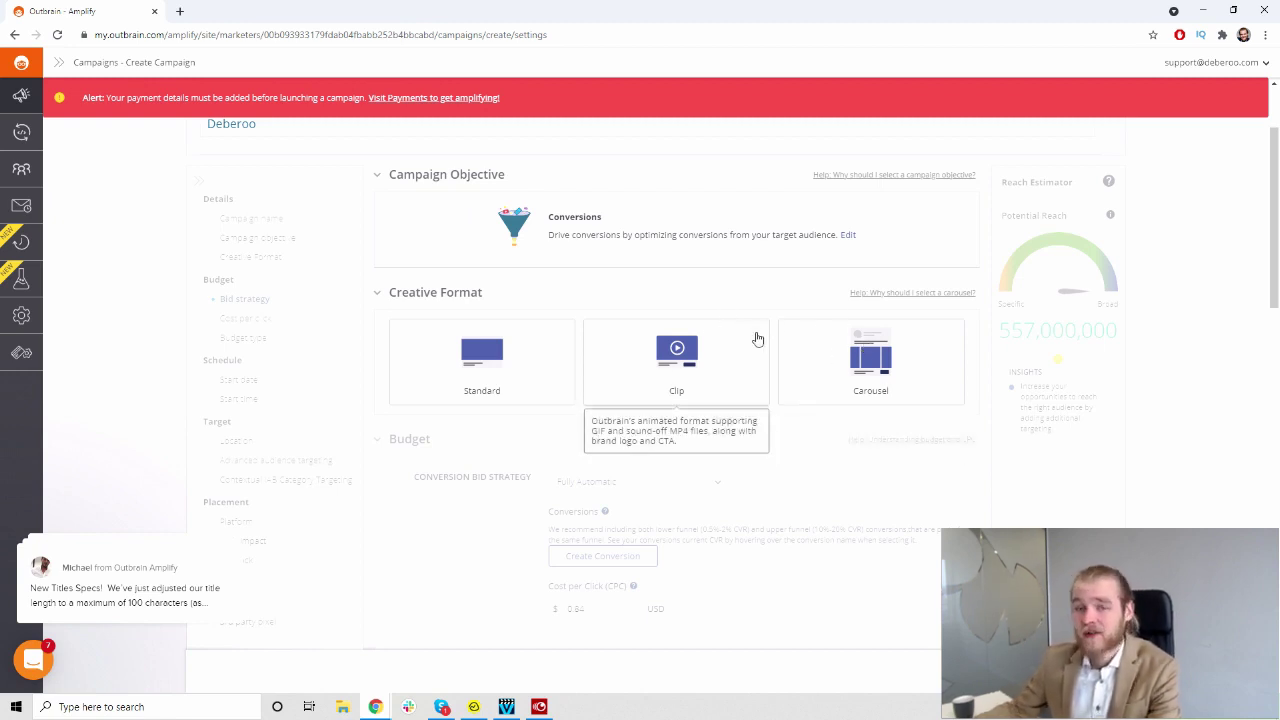
- Select the Standard creative format and bring up the conversion bid strategy choices
left_click(538, 325)
scroll(575, 260, "down", 2)
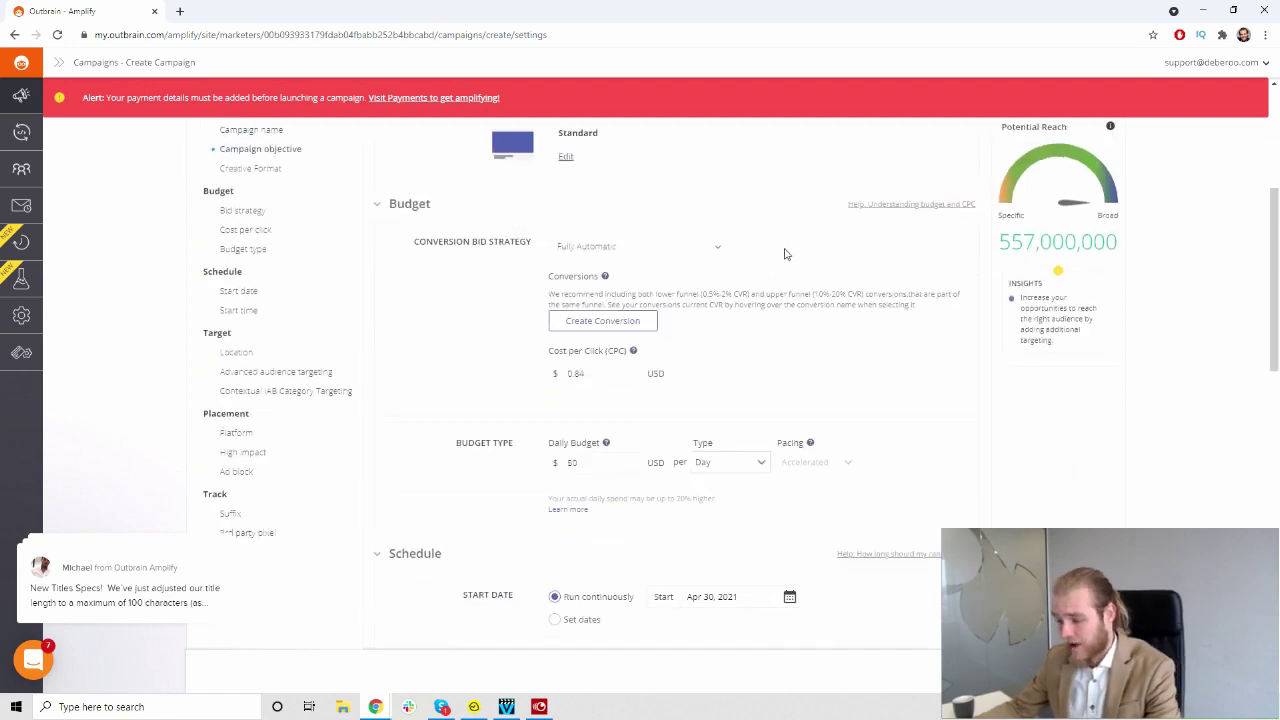
left_click(717, 247)
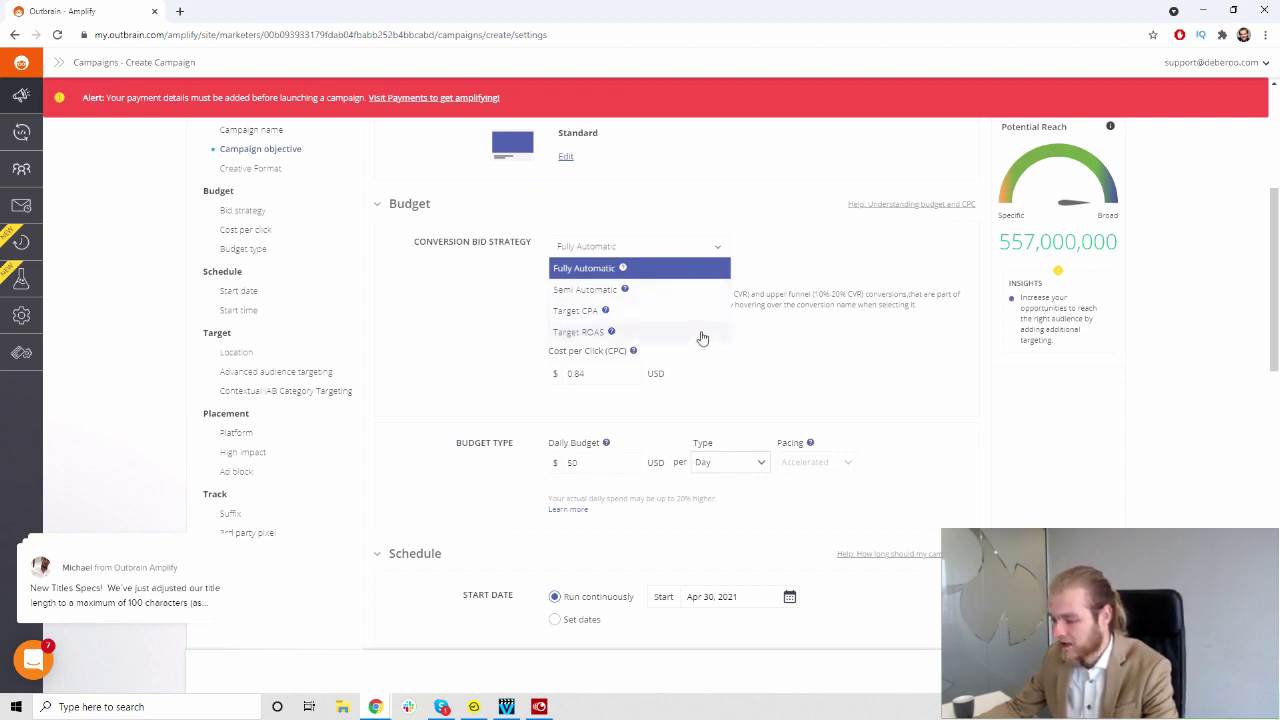
left_click(506, 311)
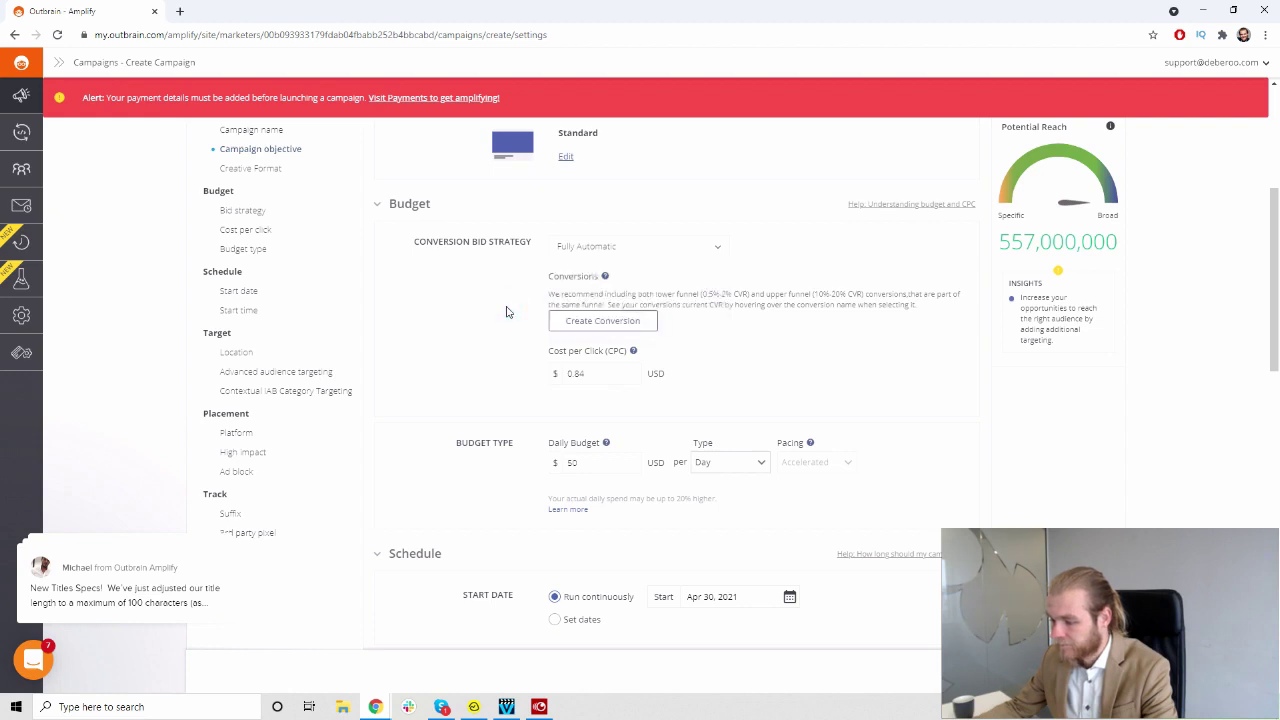
left_click(677, 245)
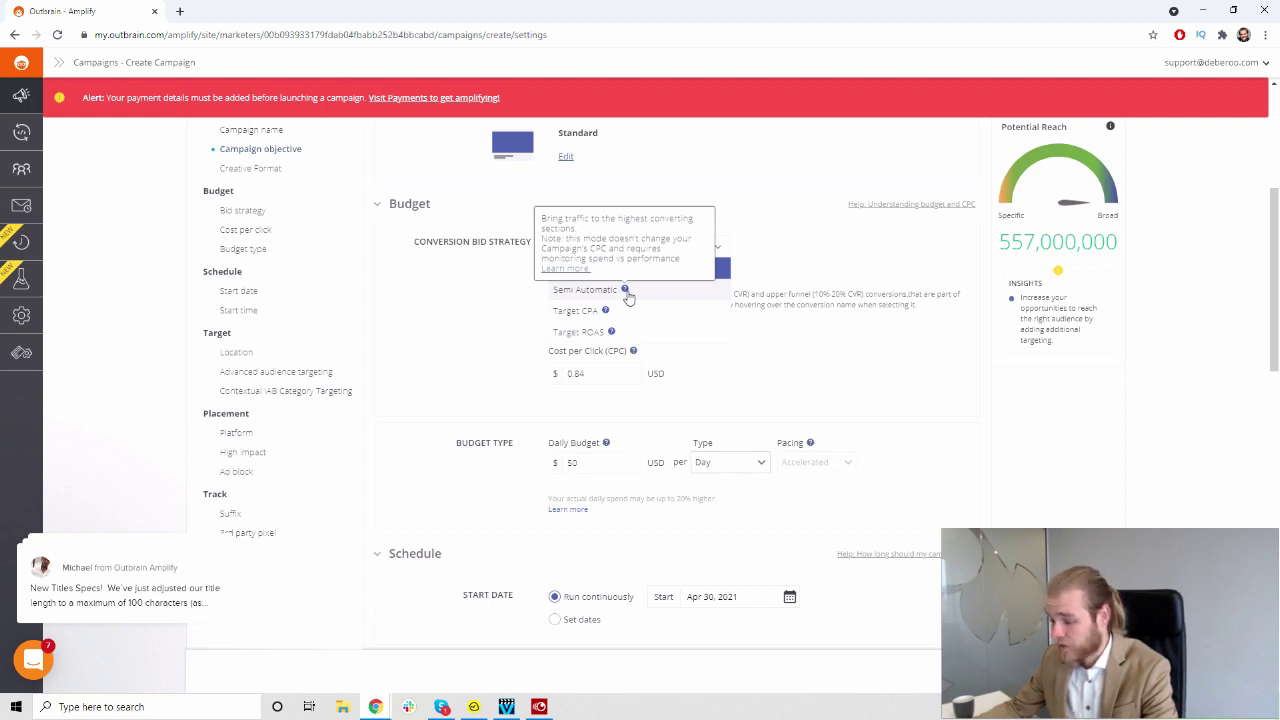
- Set the conversion bid strategy to Semi Automatic after comparing the strategy options
left_click(664, 291)
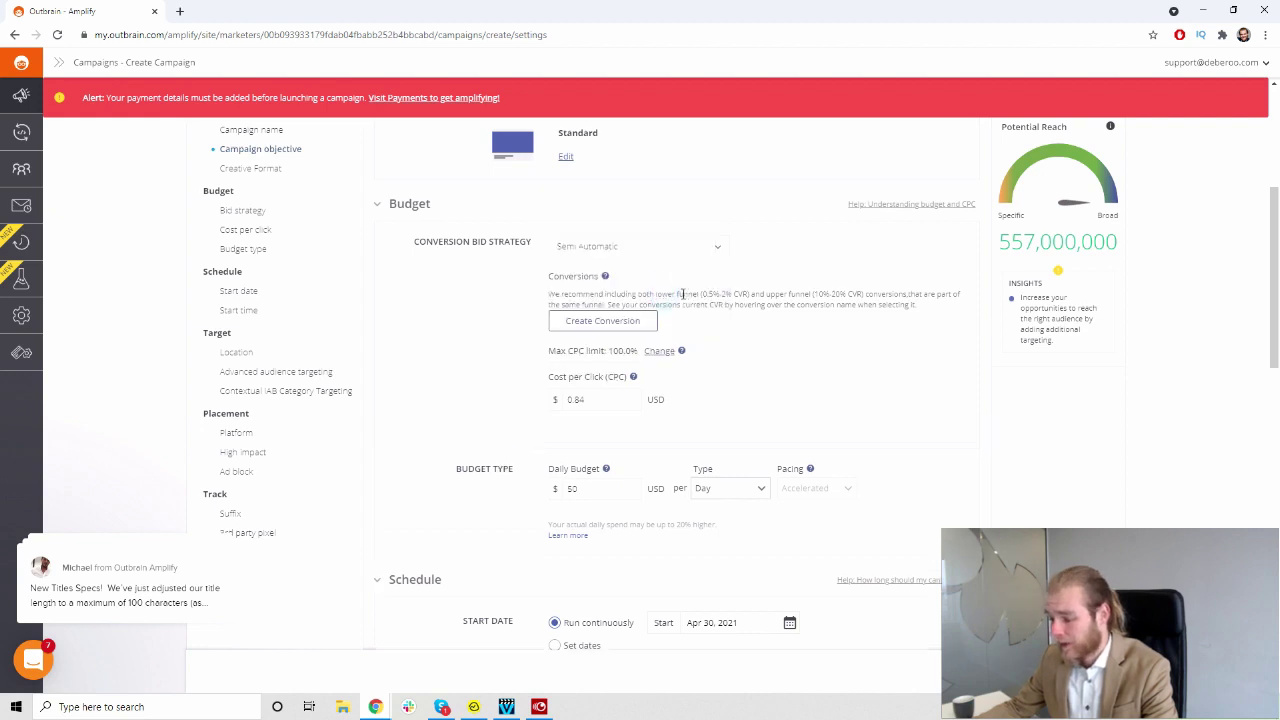
left_click(677, 252)
mouse_move(622, 268)
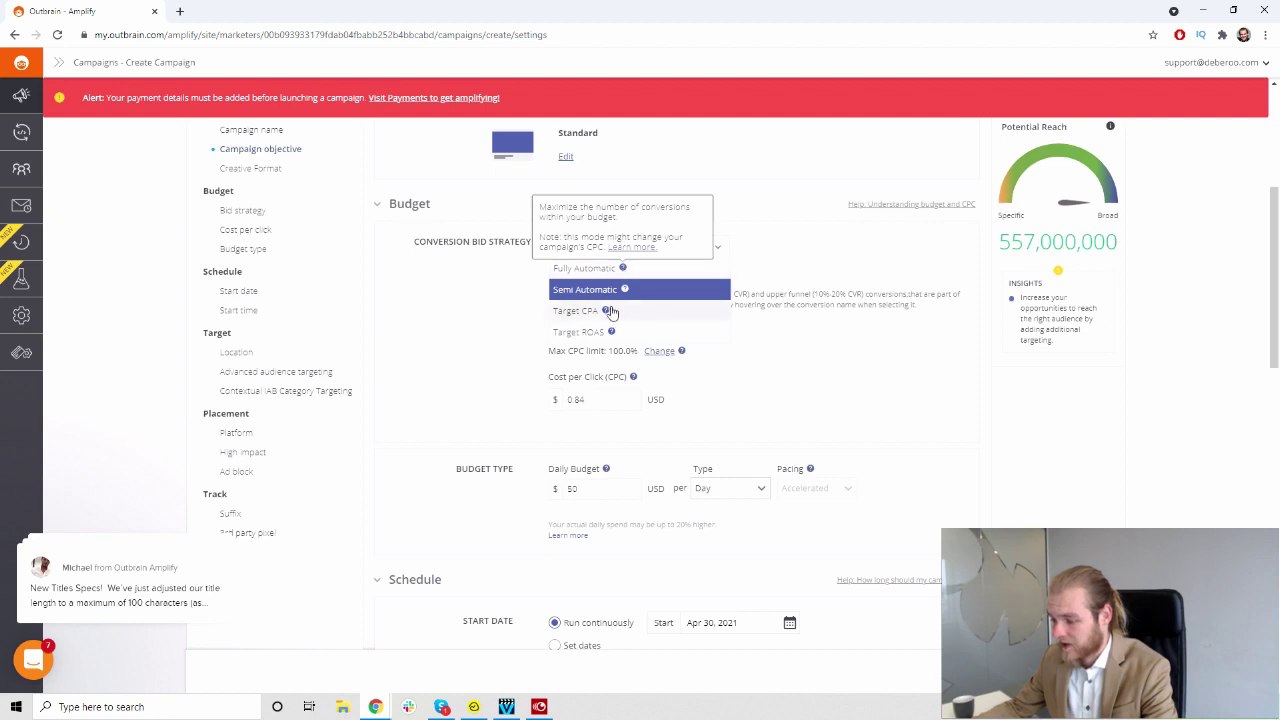
mouse_move(607, 312)
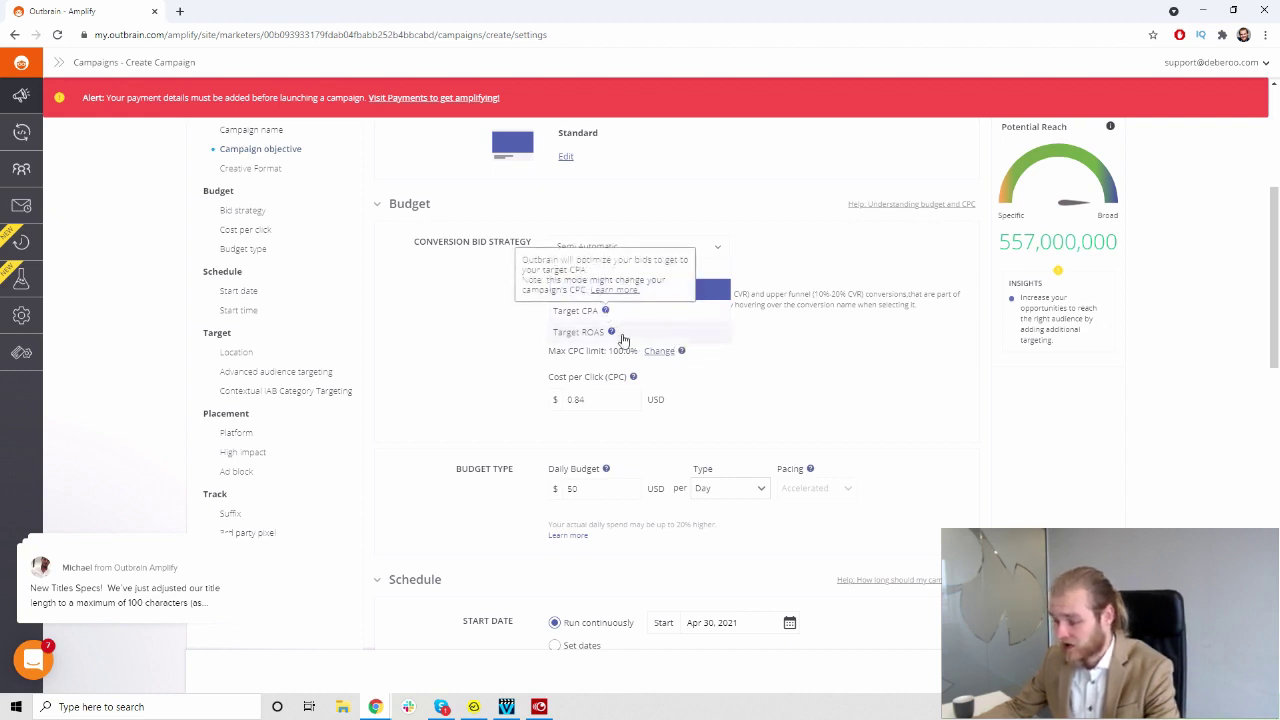
mouse_move(613, 336)
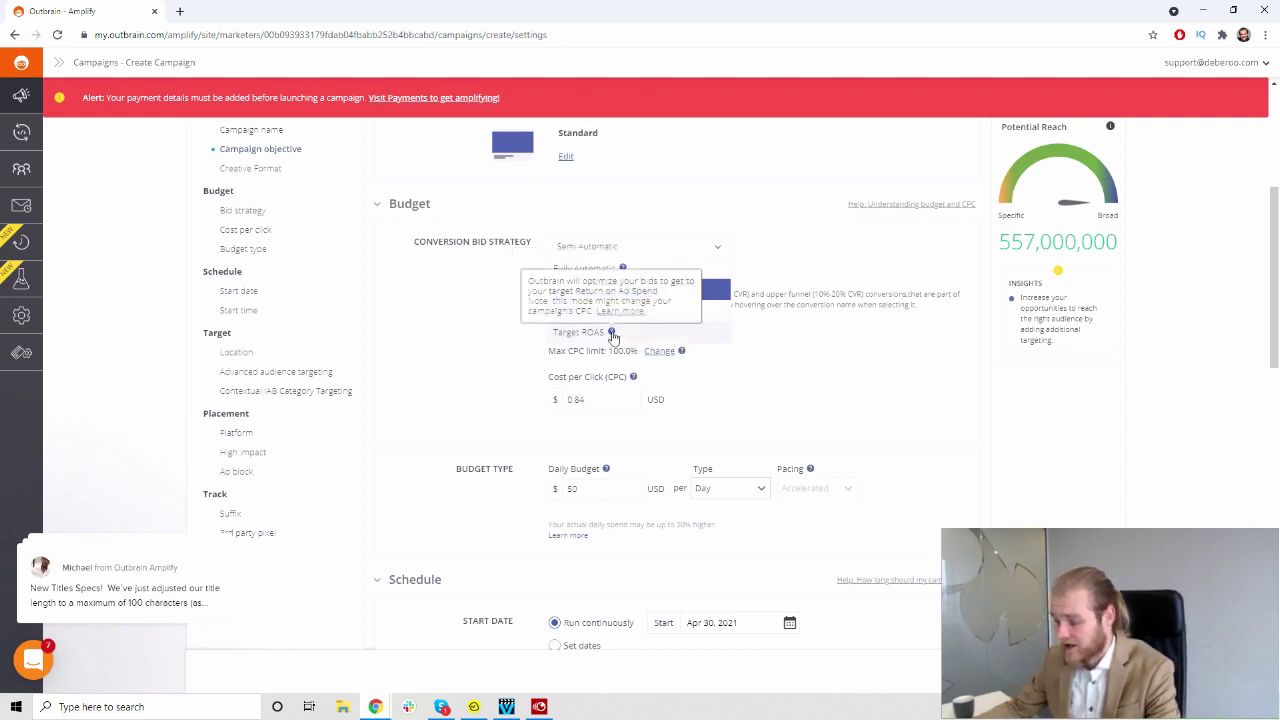
left_click(720, 294)
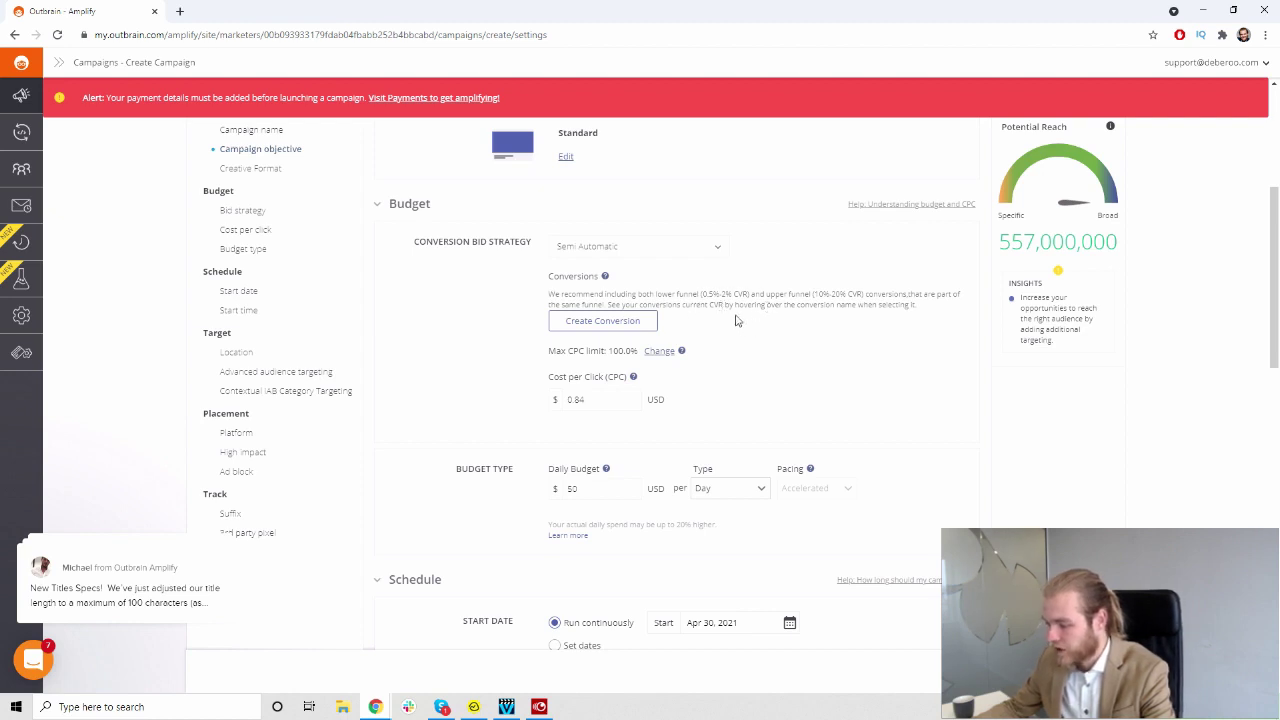
- Start a new conversion that tracks by URL-Based Conversion
left_click(569, 323)
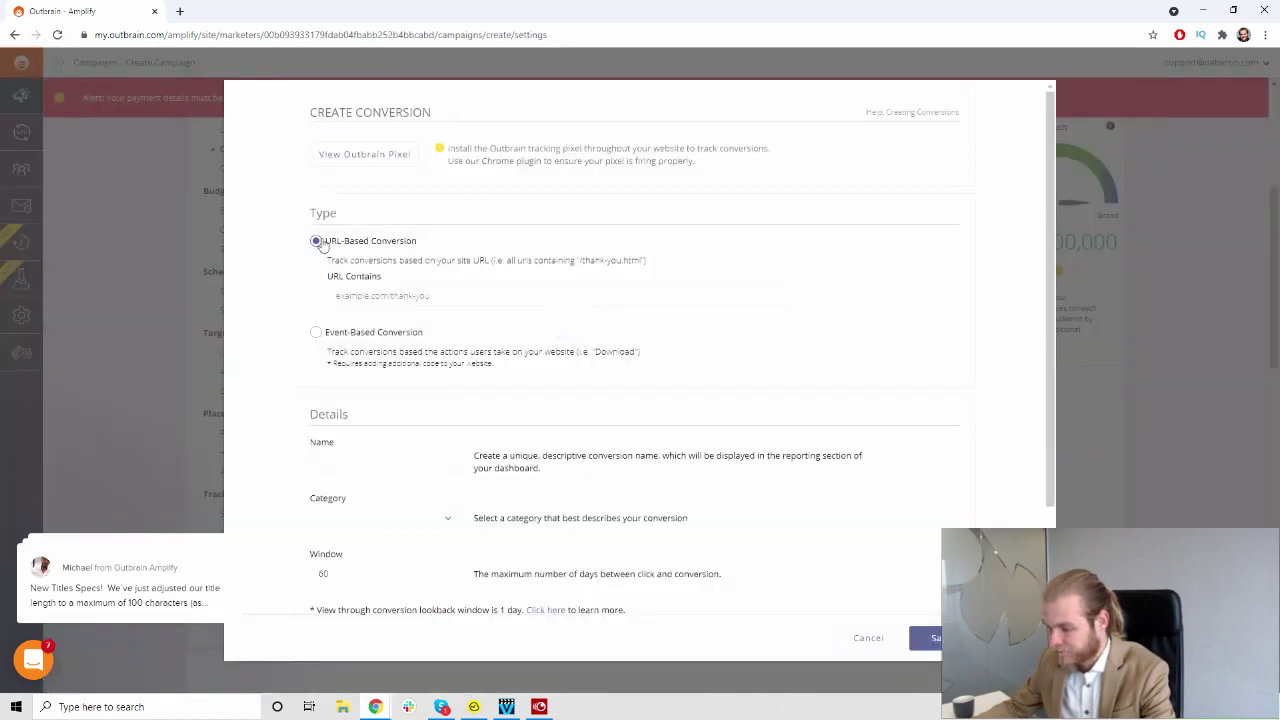
left_click(327, 304)
scroll(327, 306, "down", 1)
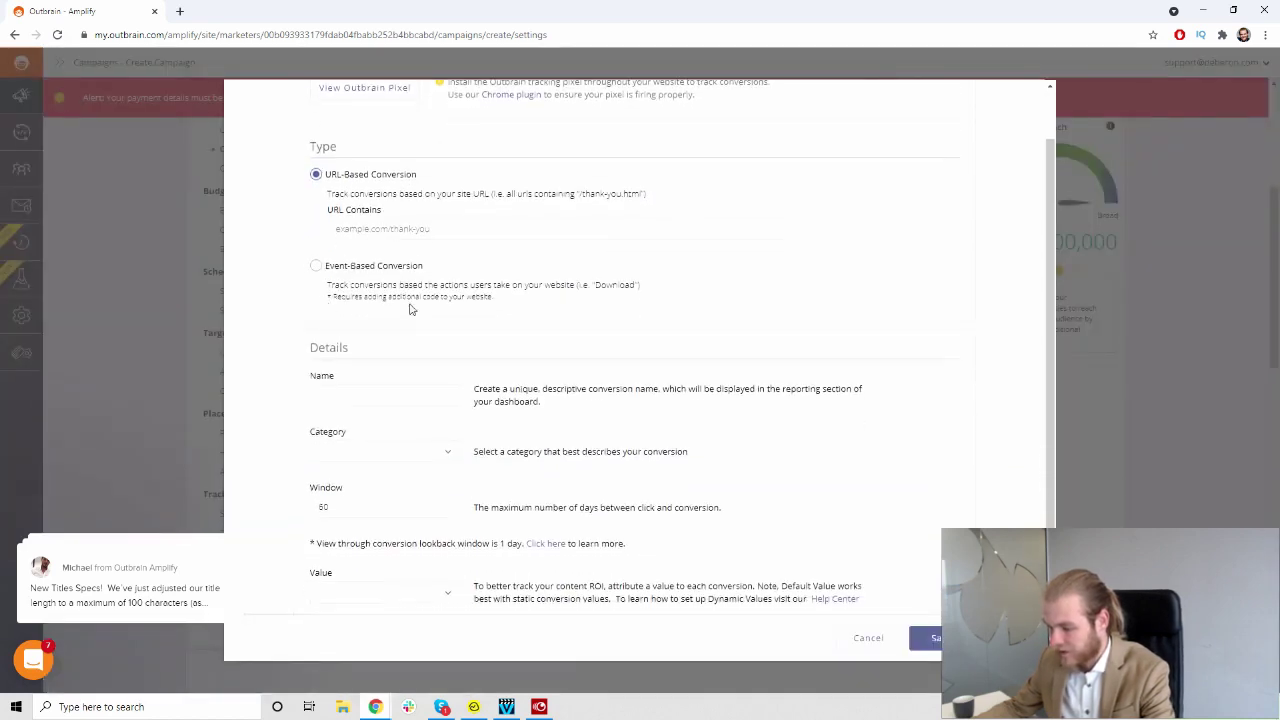
scroll(405, 307, "down", 1)
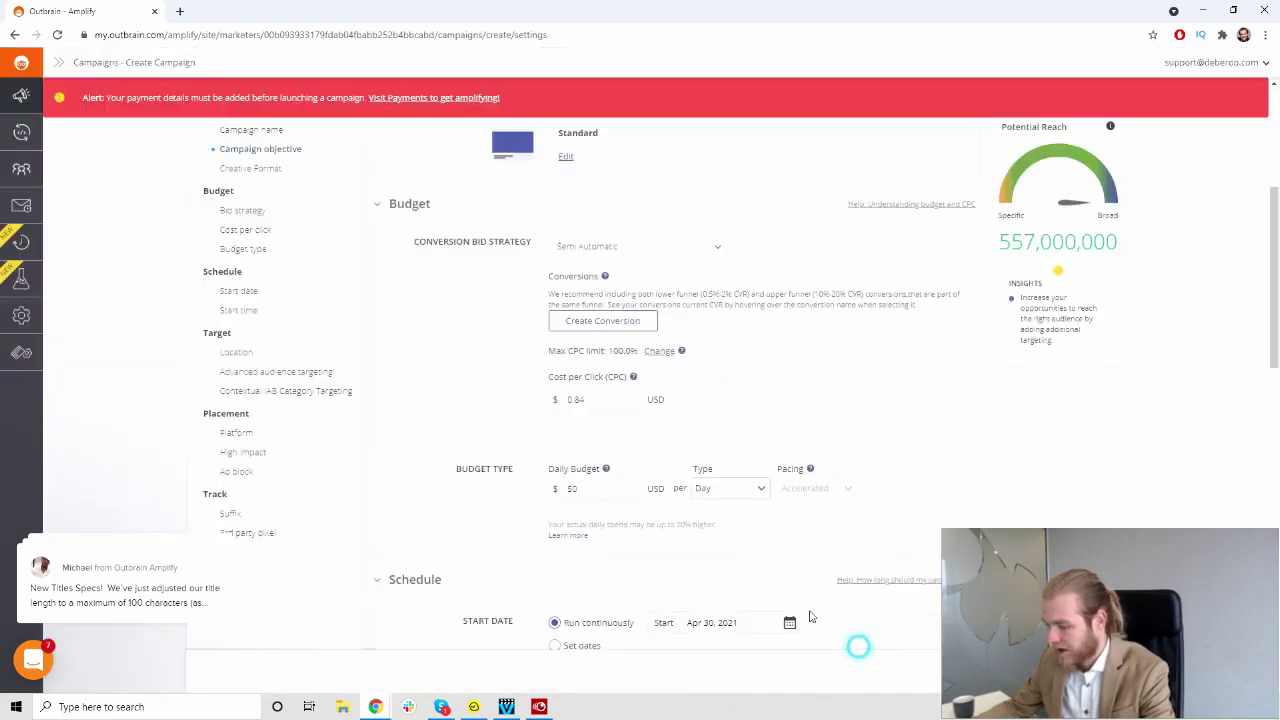
- Cancel the conversion form and check the $0.84 CPC against the suggested $0.52–$1.74 range
left_click(862, 638)
scroll(750, 310, "down", 1)
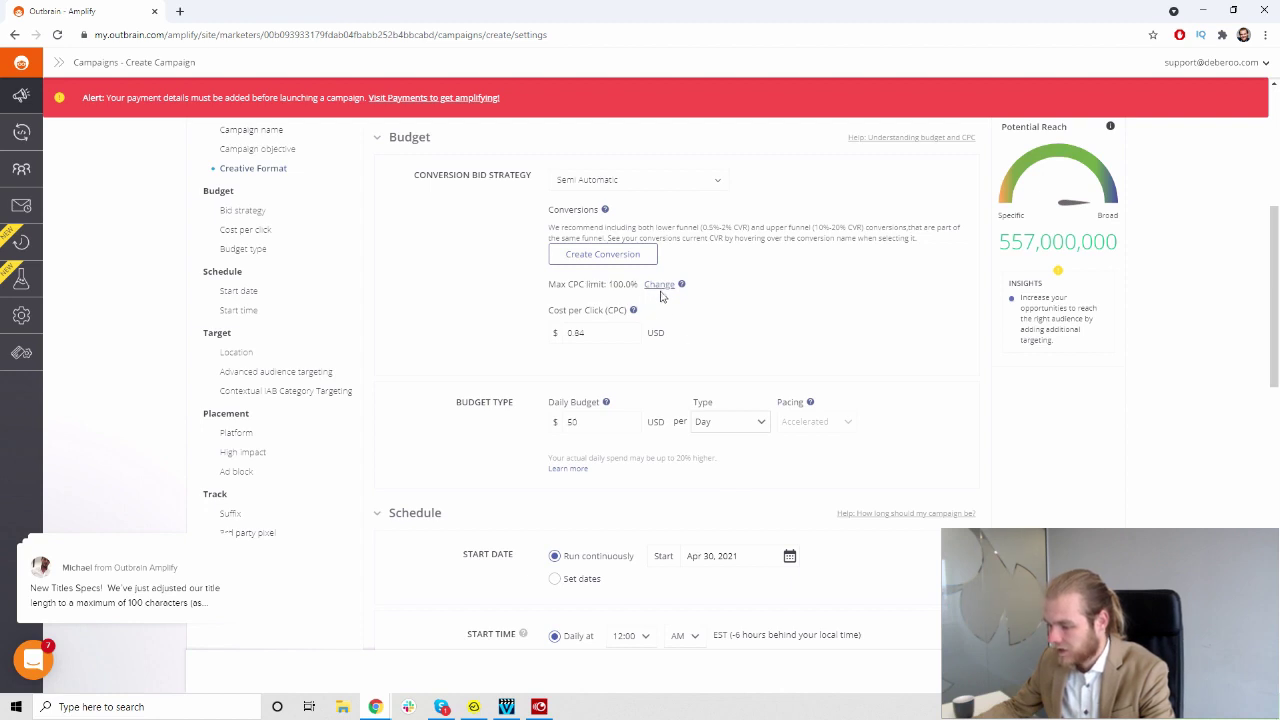
left_click(601, 332)
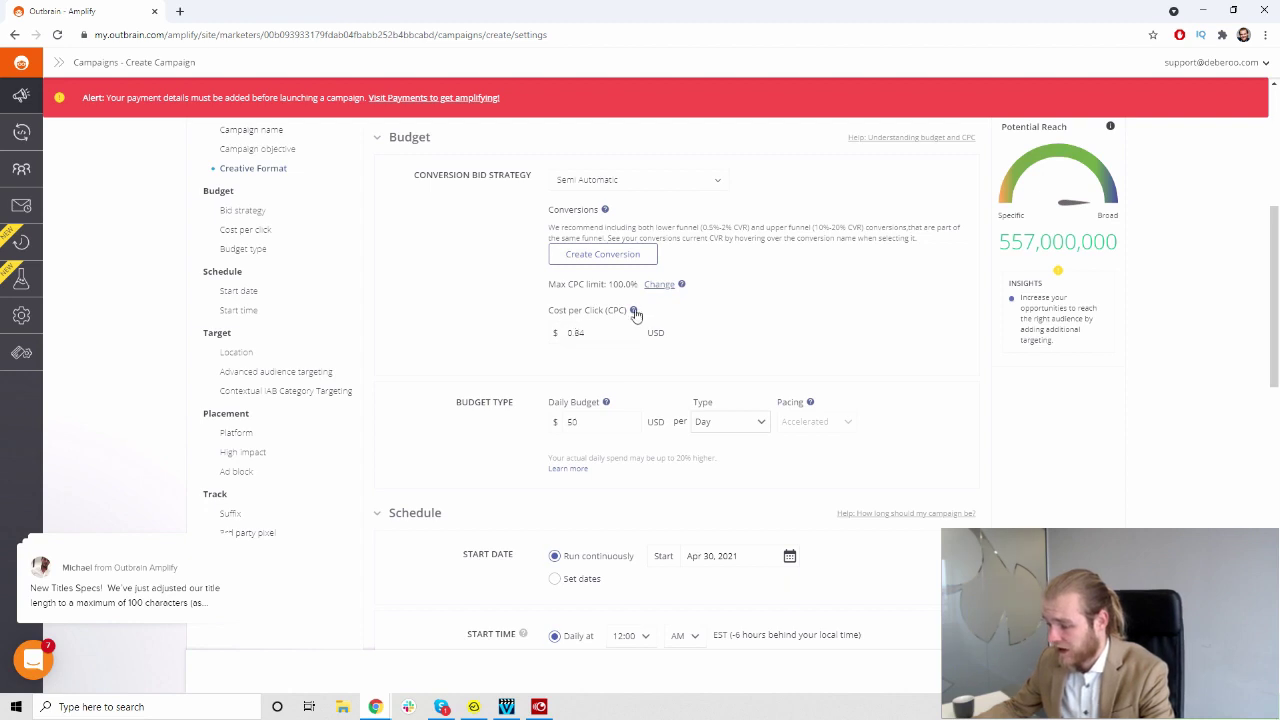
left_click(600, 332)
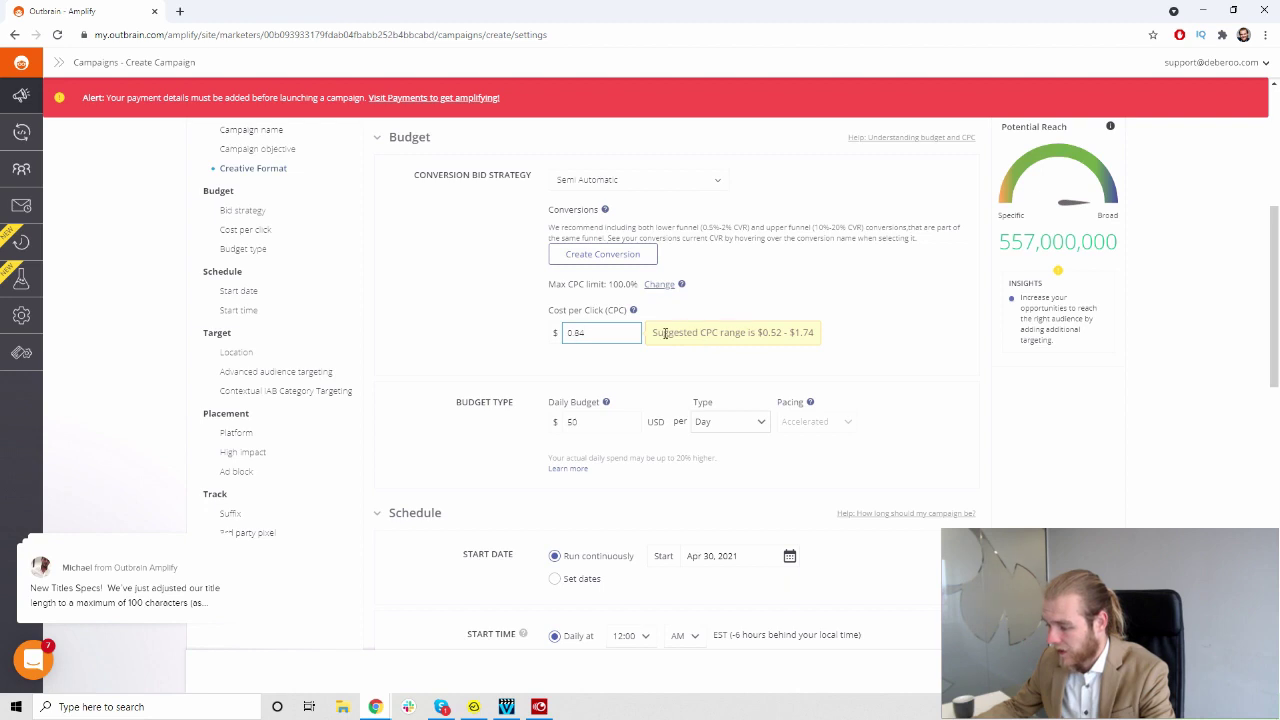
left_click_drag(662, 333, 770, 334)
left_click(803, 331)
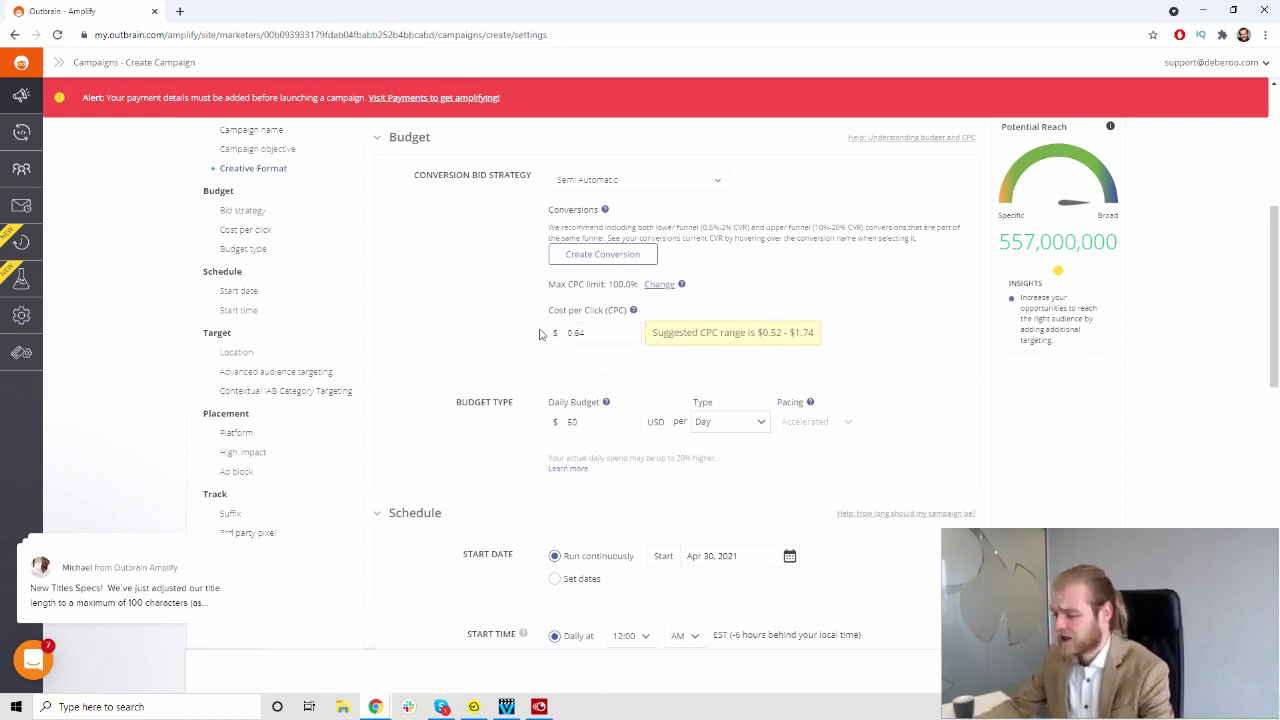
left_click(495, 330)
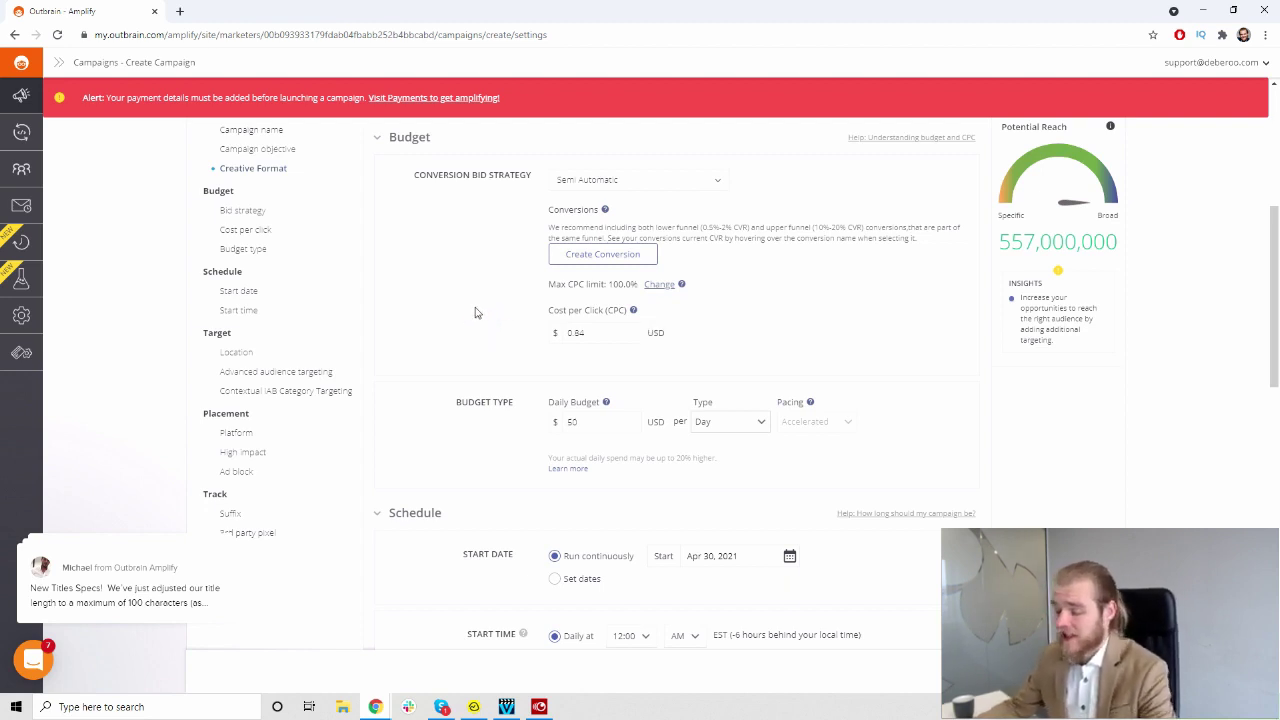
scroll(450, 290, "down", 3)
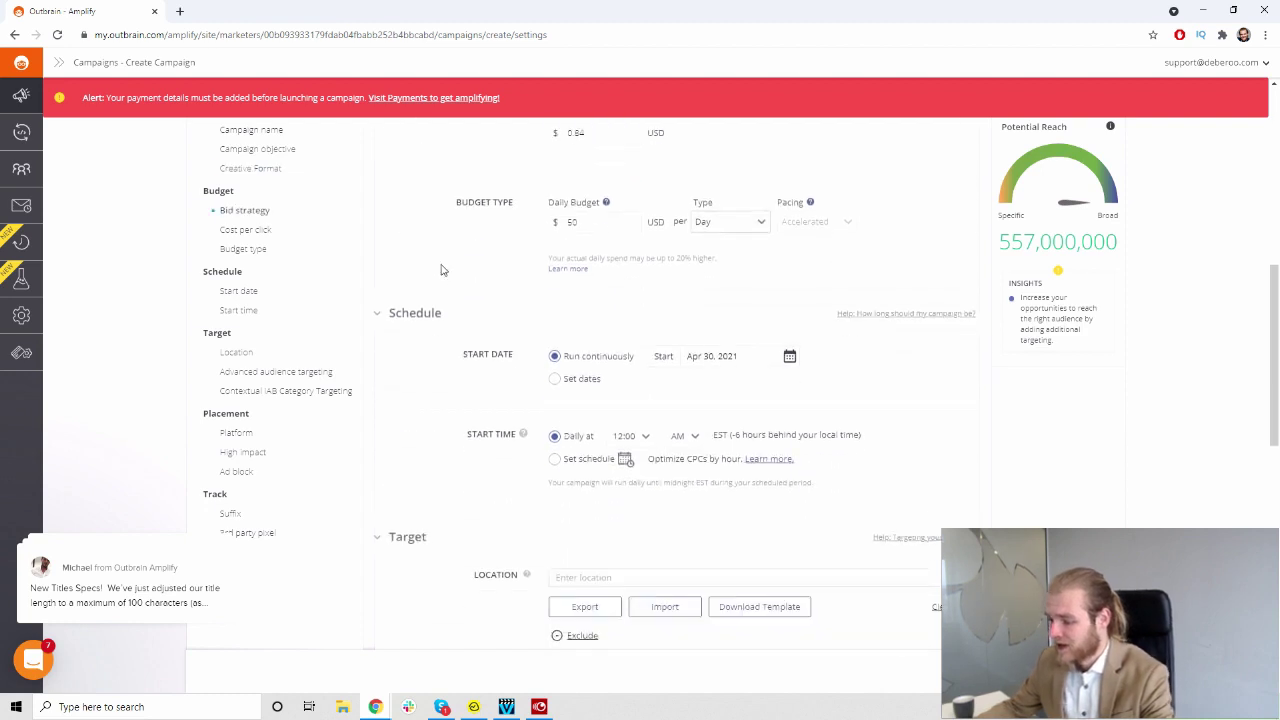
left_click(598, 288)
double_click(598, 288)
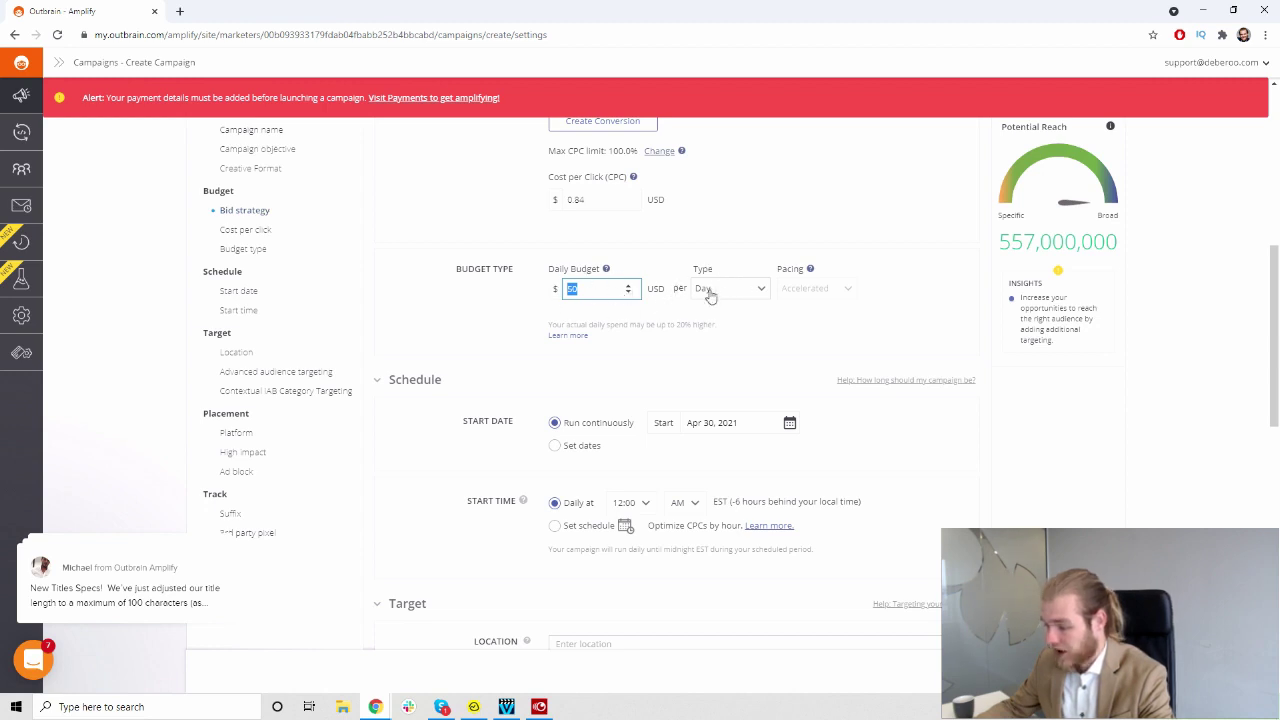
left_click(749, 289)
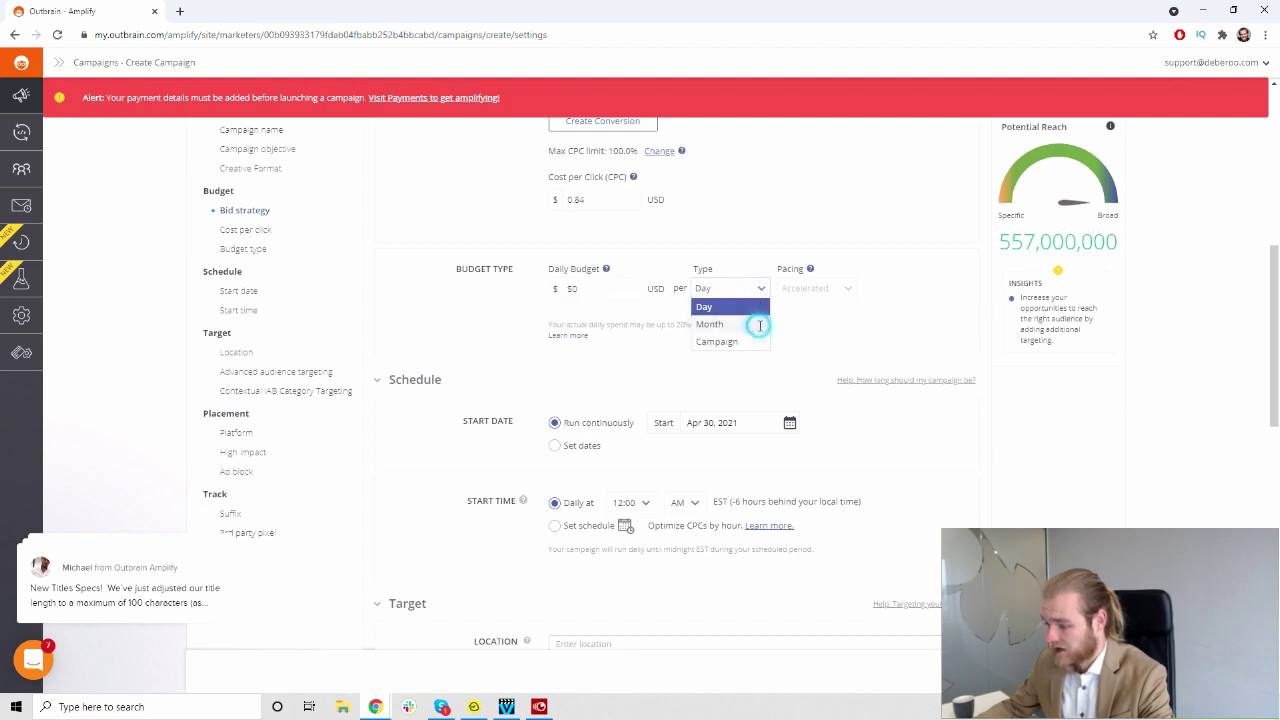
left_click(757, 321)
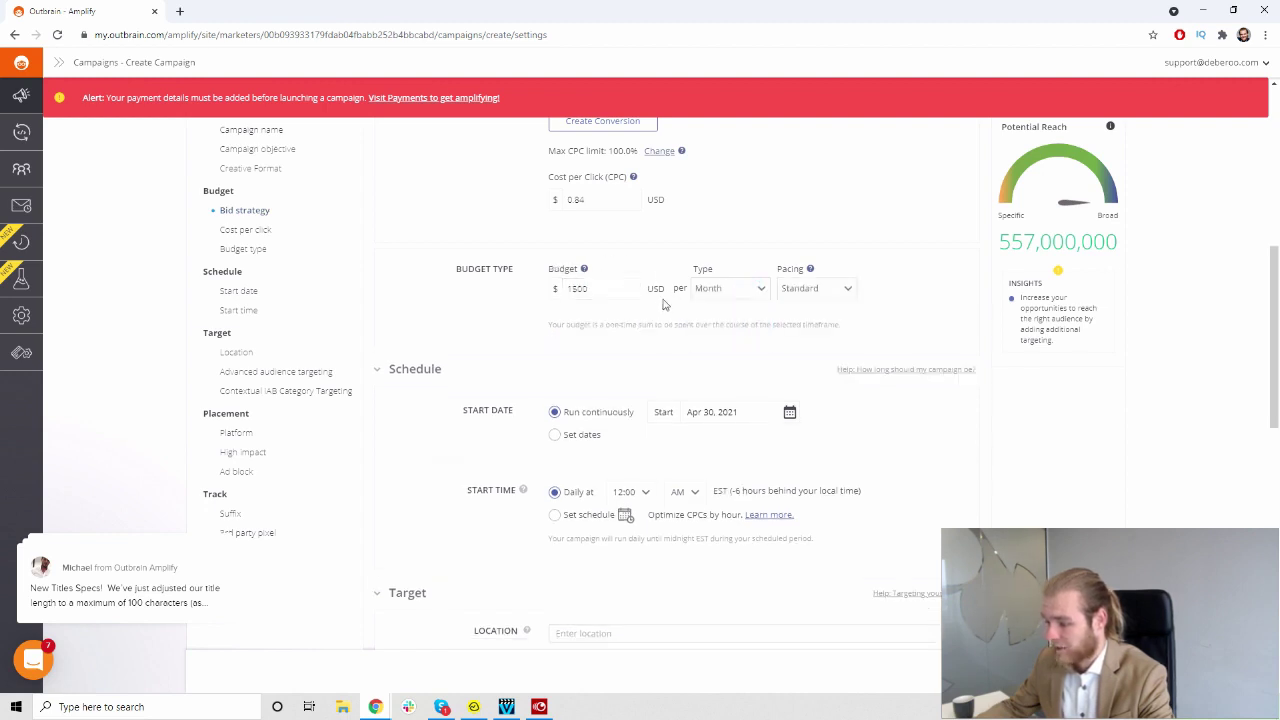
left_click(717, 292)
left_click(736, 343)
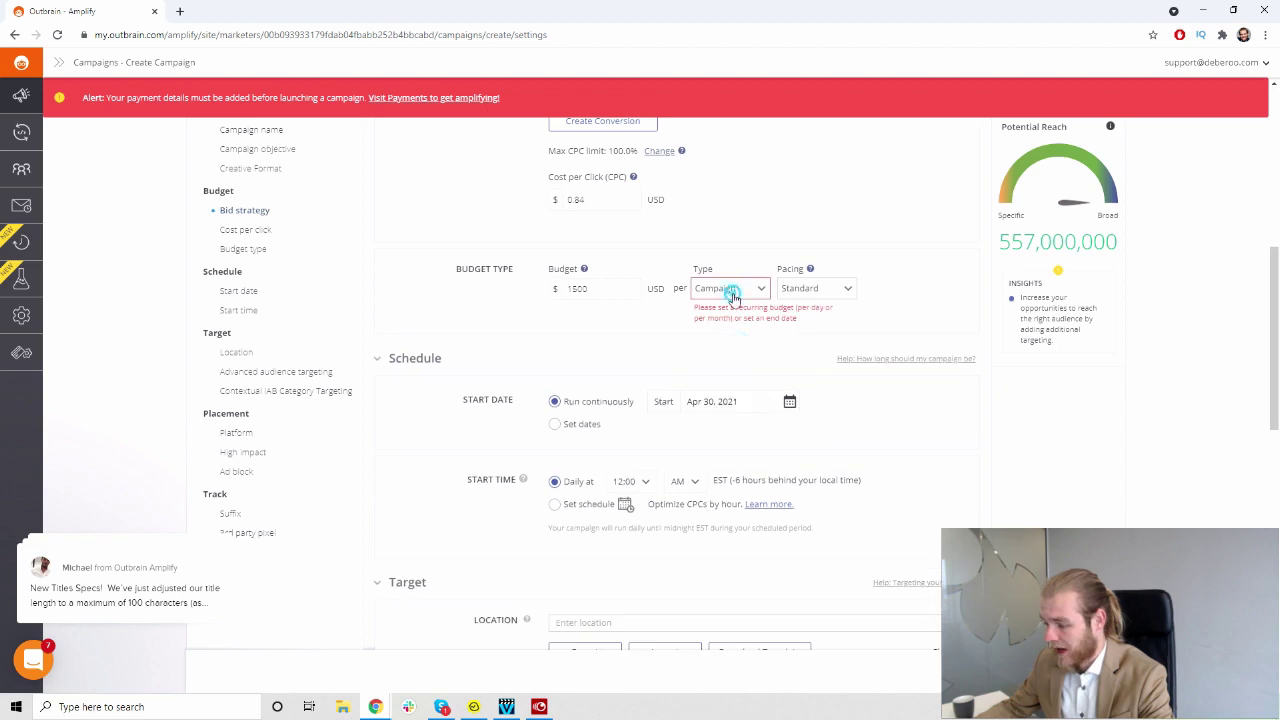
left_click(729, 289)
left_click(737, 306)
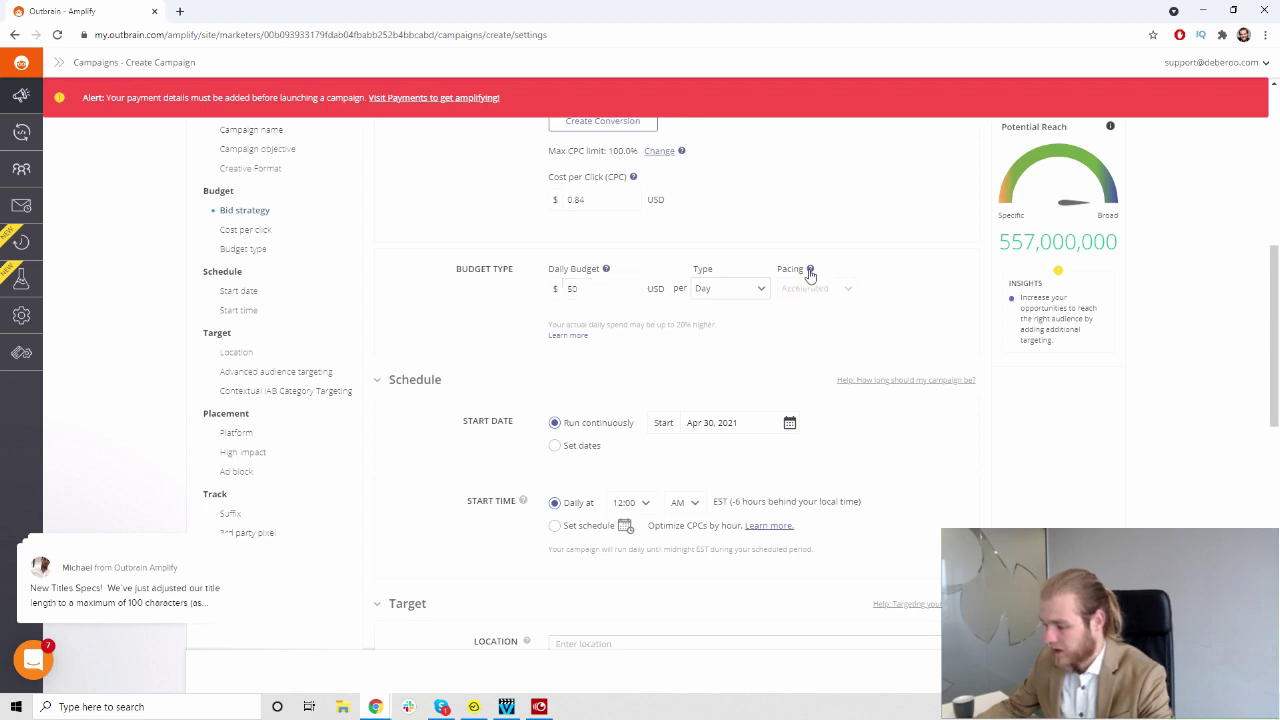
mouse_move(812, 274)
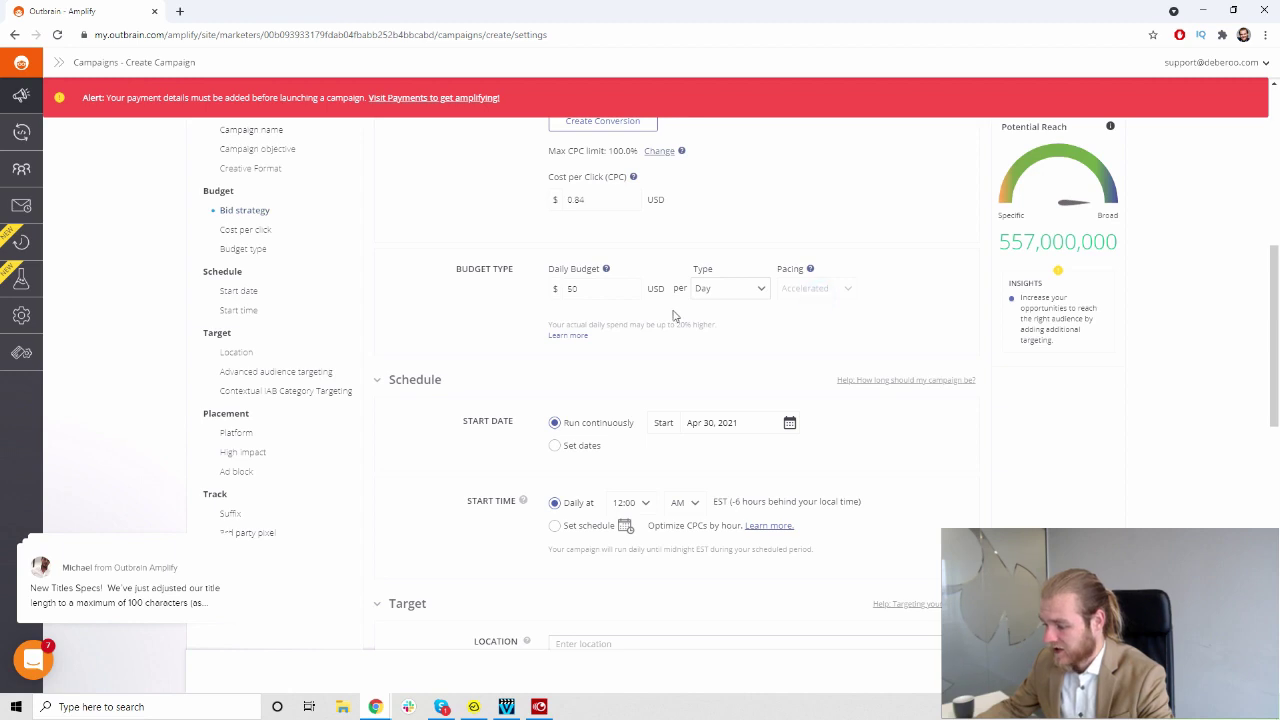
left_click(585, 299)
type("0")
left_click(782, 322)
left_click(598, 289)
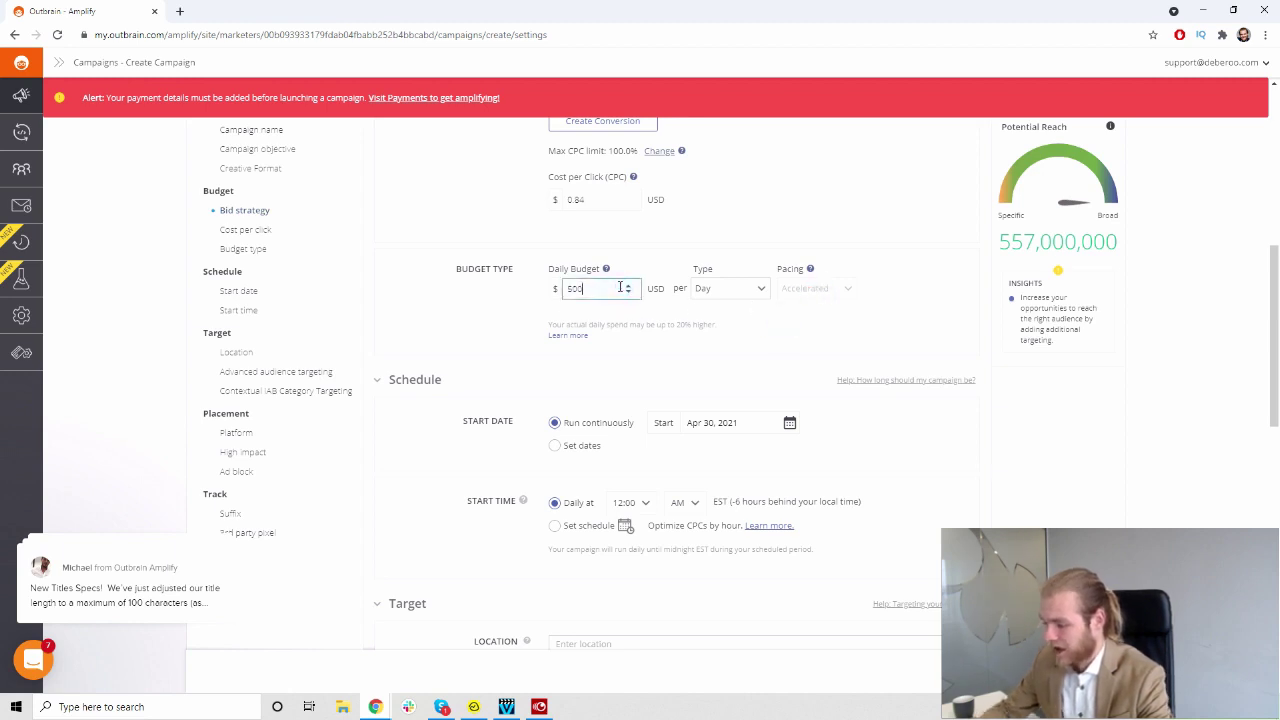
key("BackSpace")
left_click(802, 304)
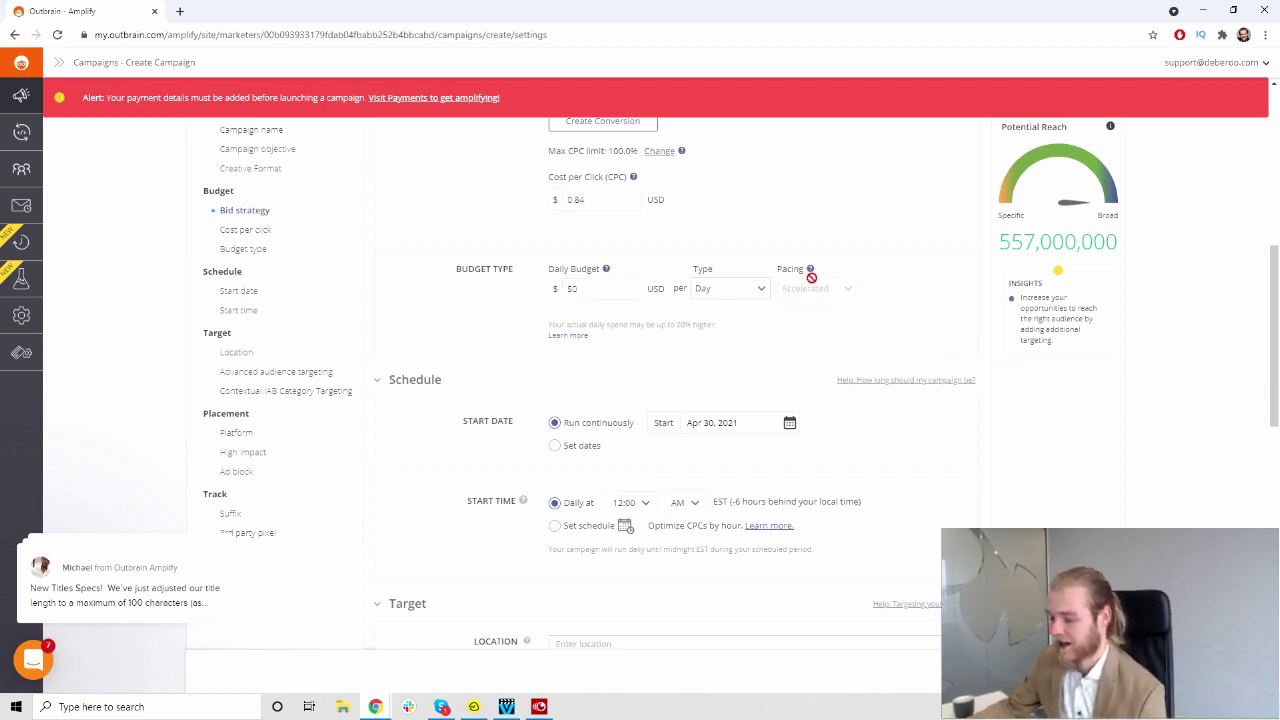
left_click(731, 288)
left_click(720, 308)
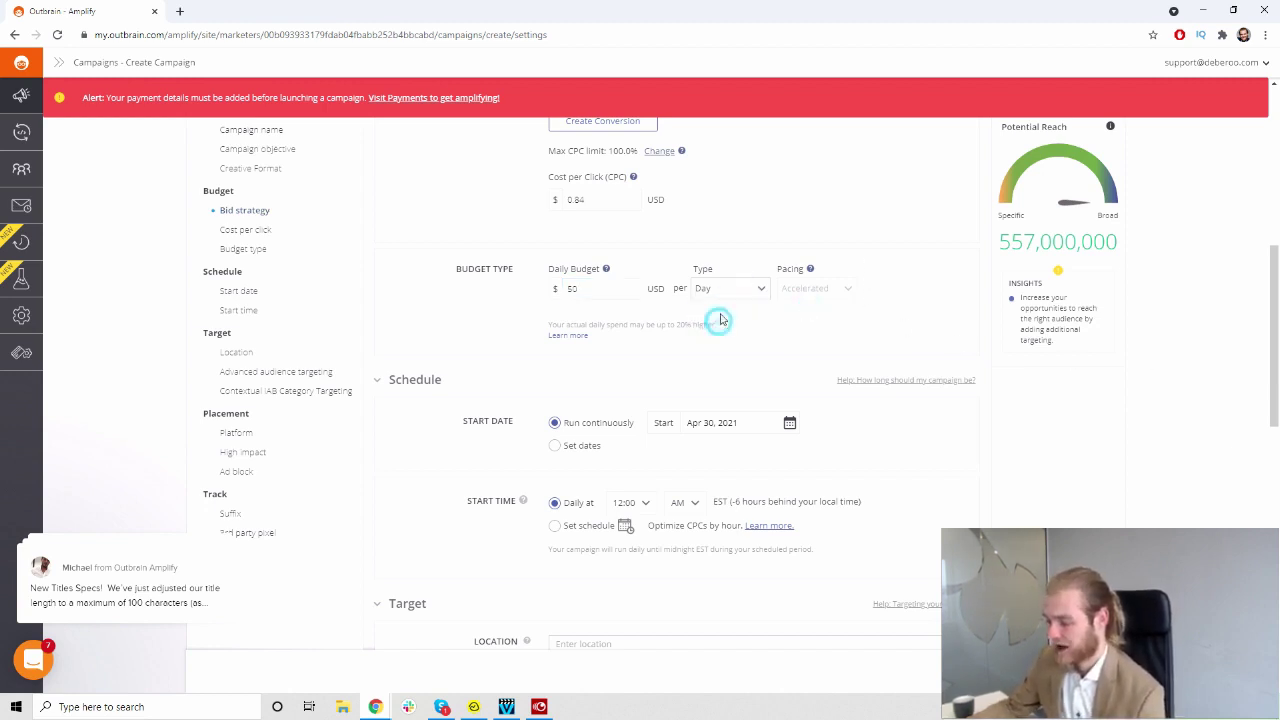
left_click(730, 290)
left_click(728, 323)
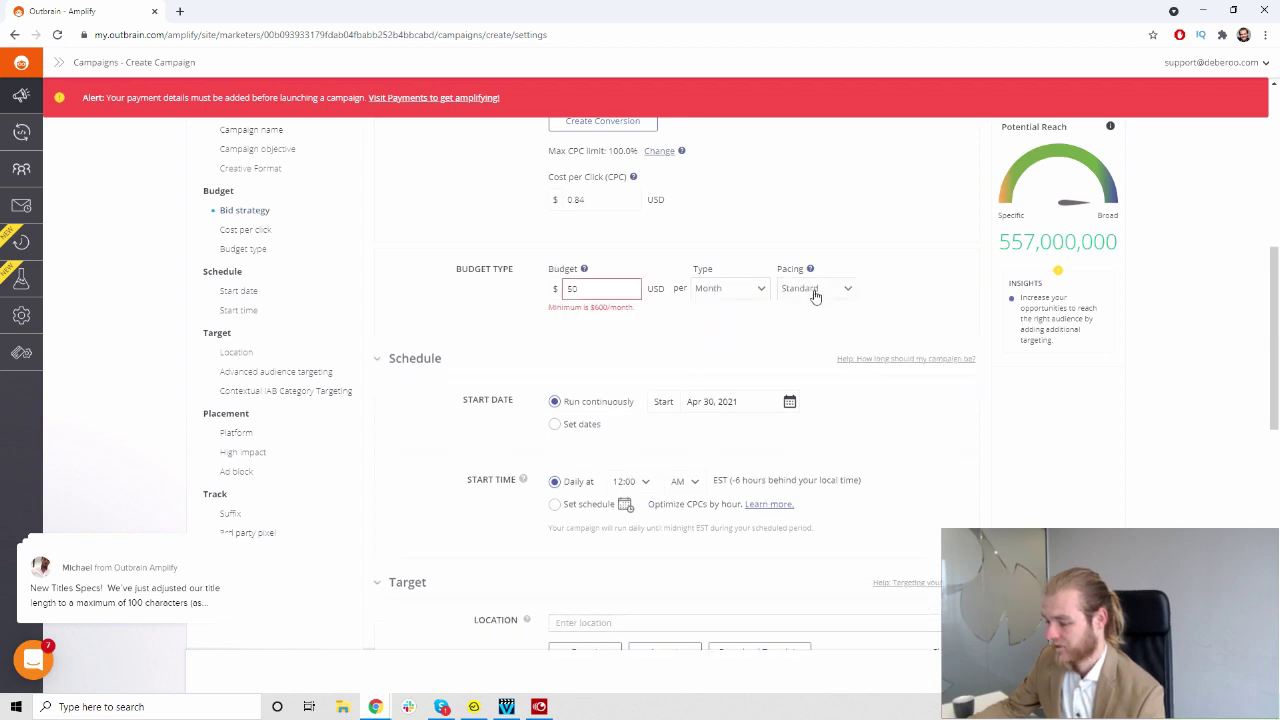
left_click(735, 292)
left_click(729, 342)
left_click(738, 290)
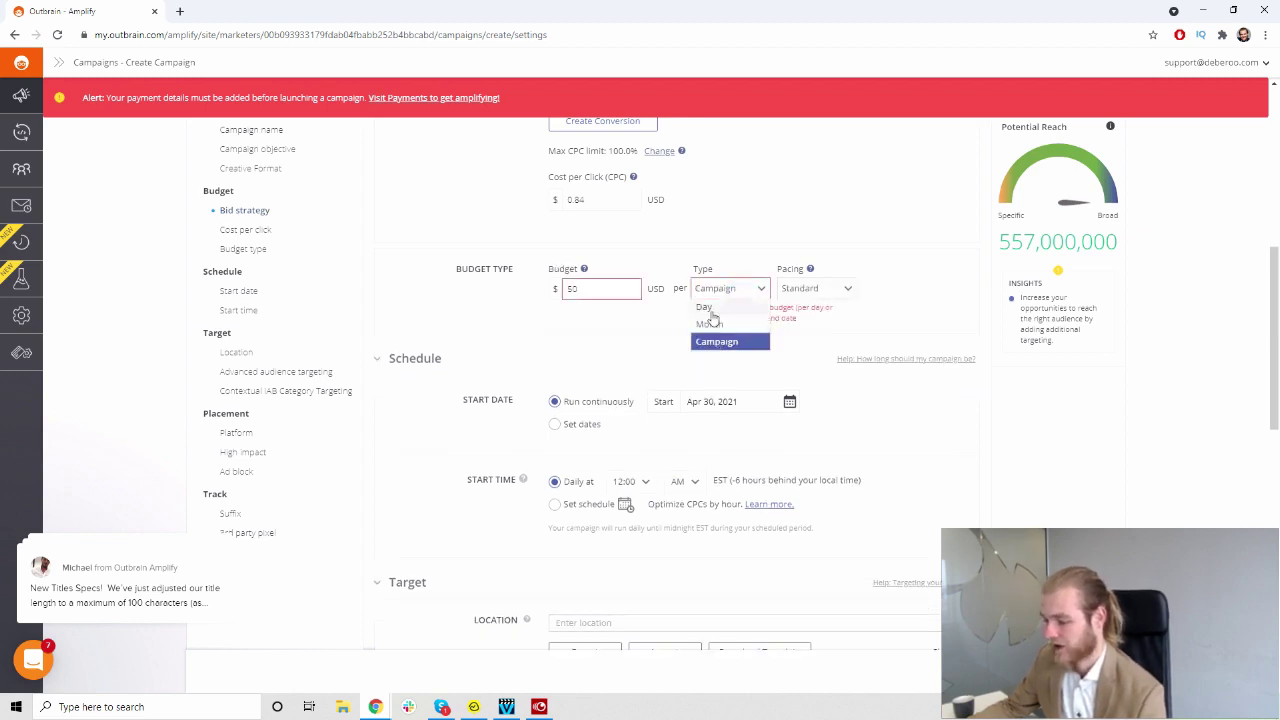
left_click(711, 310)
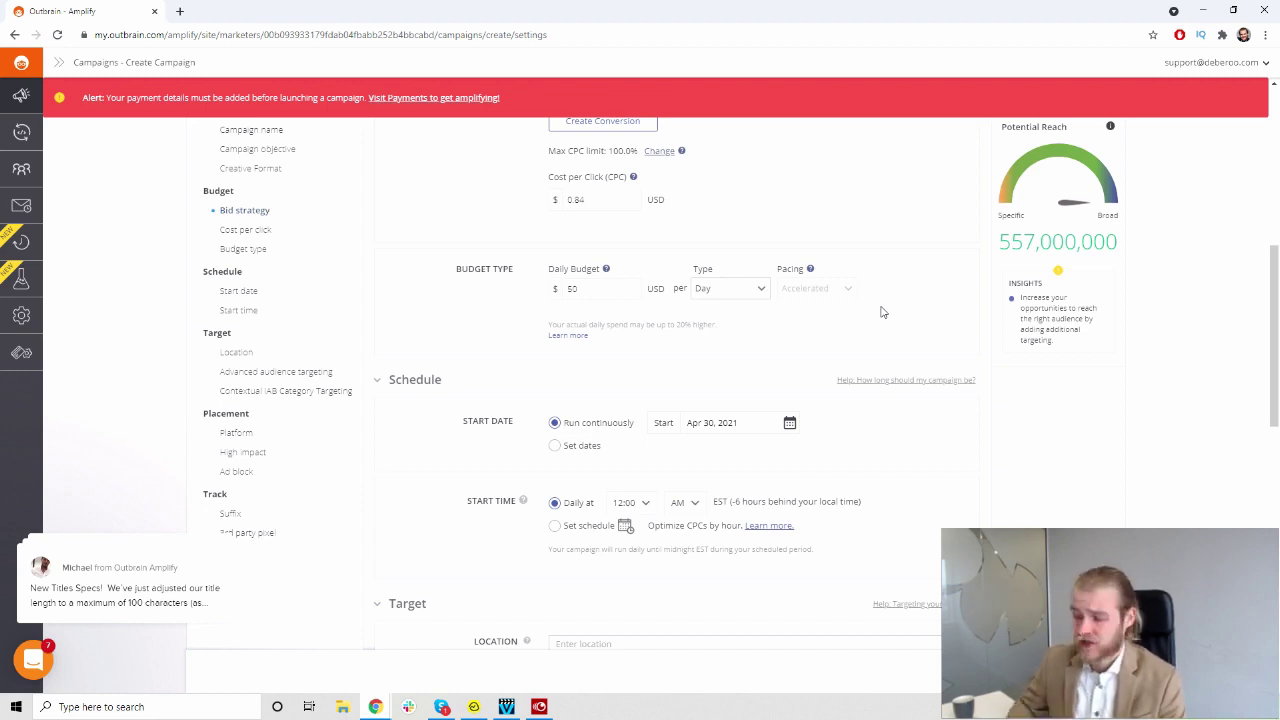
left_click(746, 298)
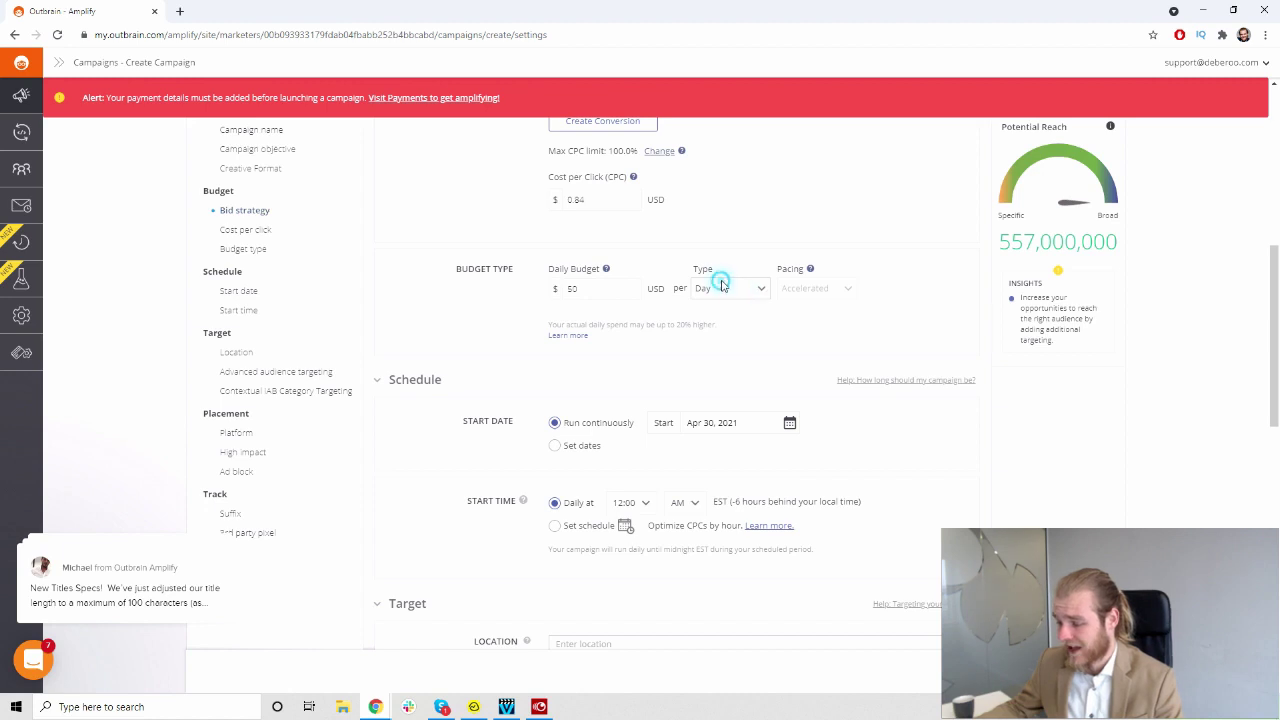
left_click(714, 280)
left_click(716, 340)
left_click(786, 300)
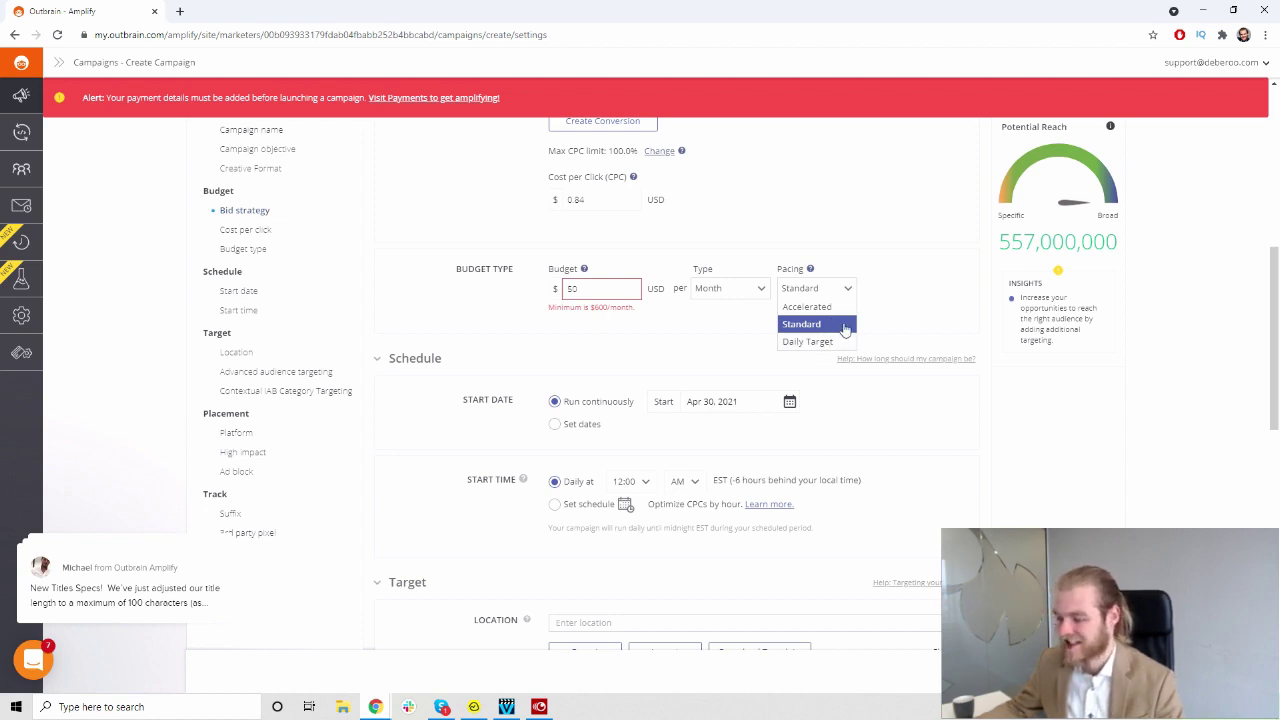
left_click(738, 288)
left_click(736, 308)
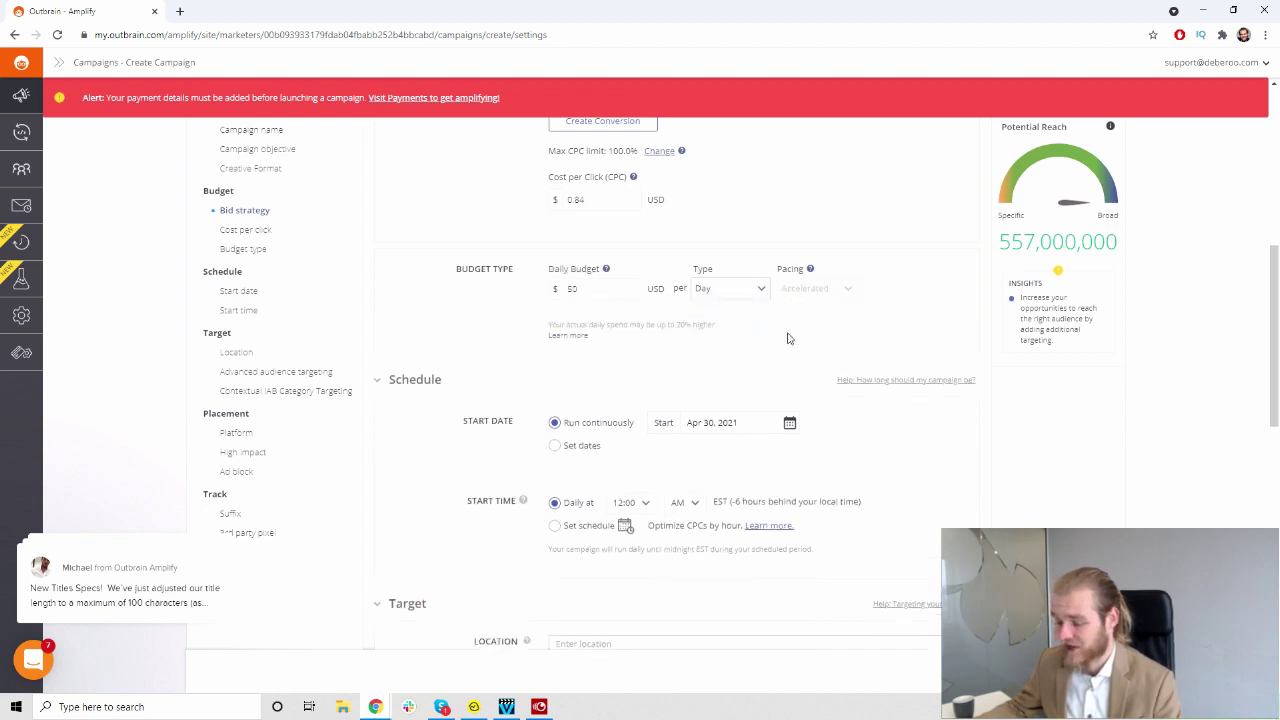
- Run the campaign continuously with a start date of May 01, 2021
scroll(747, 372, "down", 2)
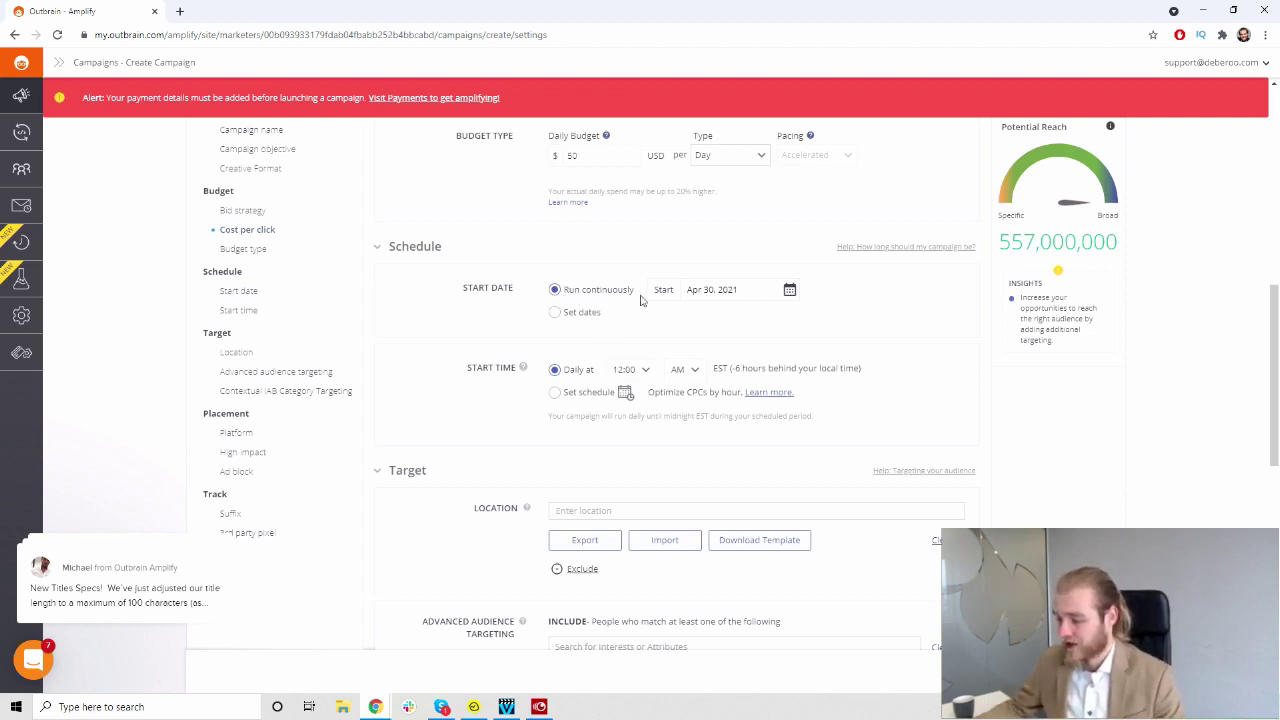
left_click(749, 289)
left_click(846, 456)
left_click(791, 323)
left_click(574, 314)
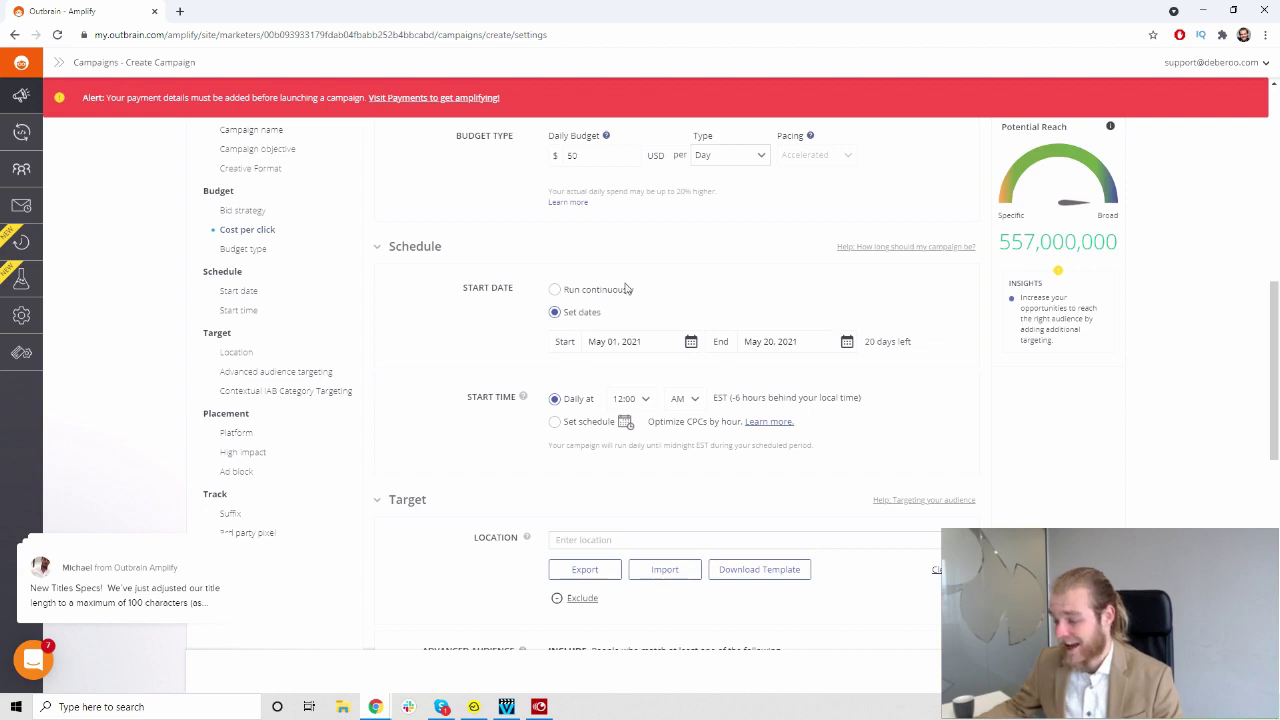
left_click(606, 287)
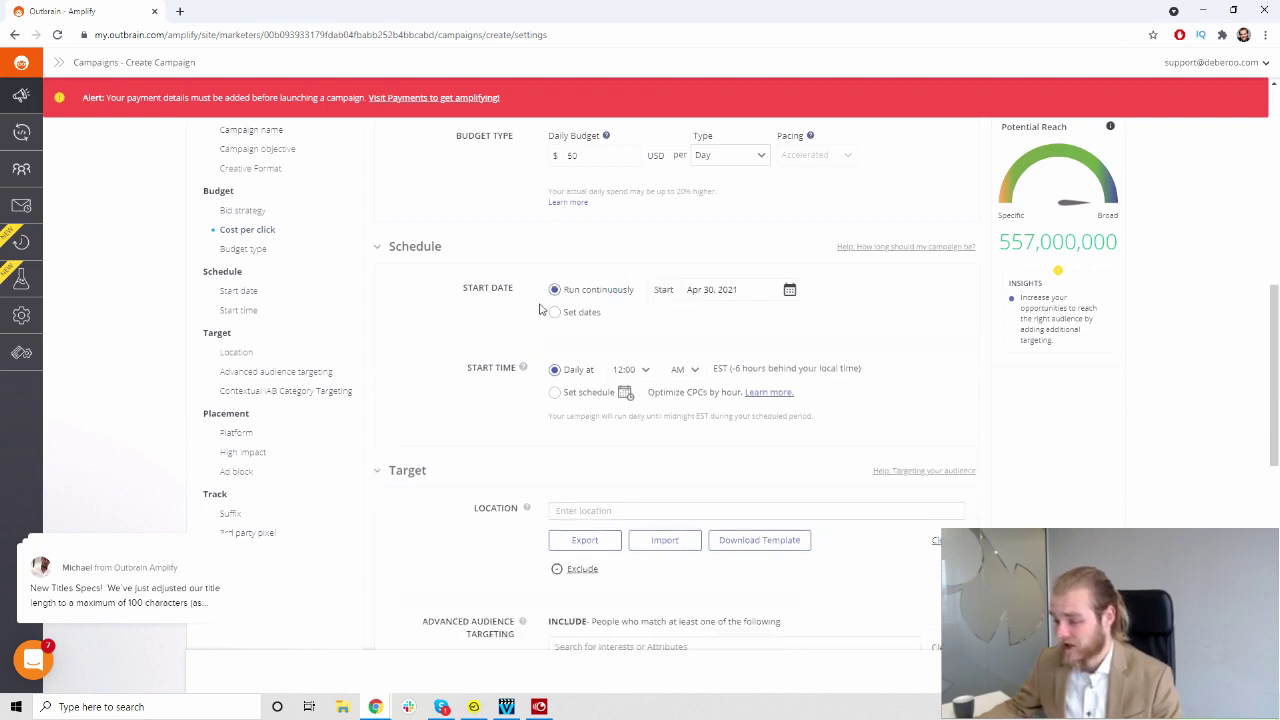
scroll(544, 311, "down", 1)
left_click(790, 222)
left_click(817, 390)
- Keep the campaign starting daily at 12:00 AM EST after briefly trying Set schedule
scroll(515, 280, "down", 1)
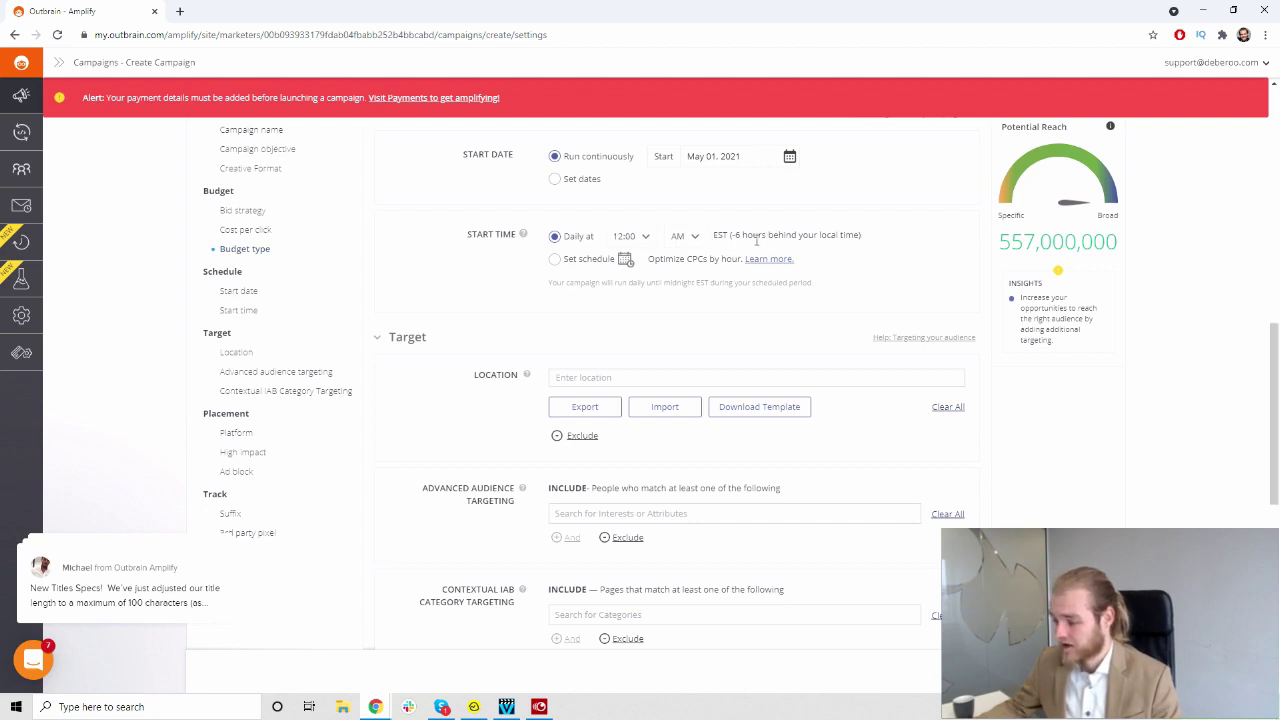
left_click_drag(716, 233, 865, 242)
left_click(875, 240)
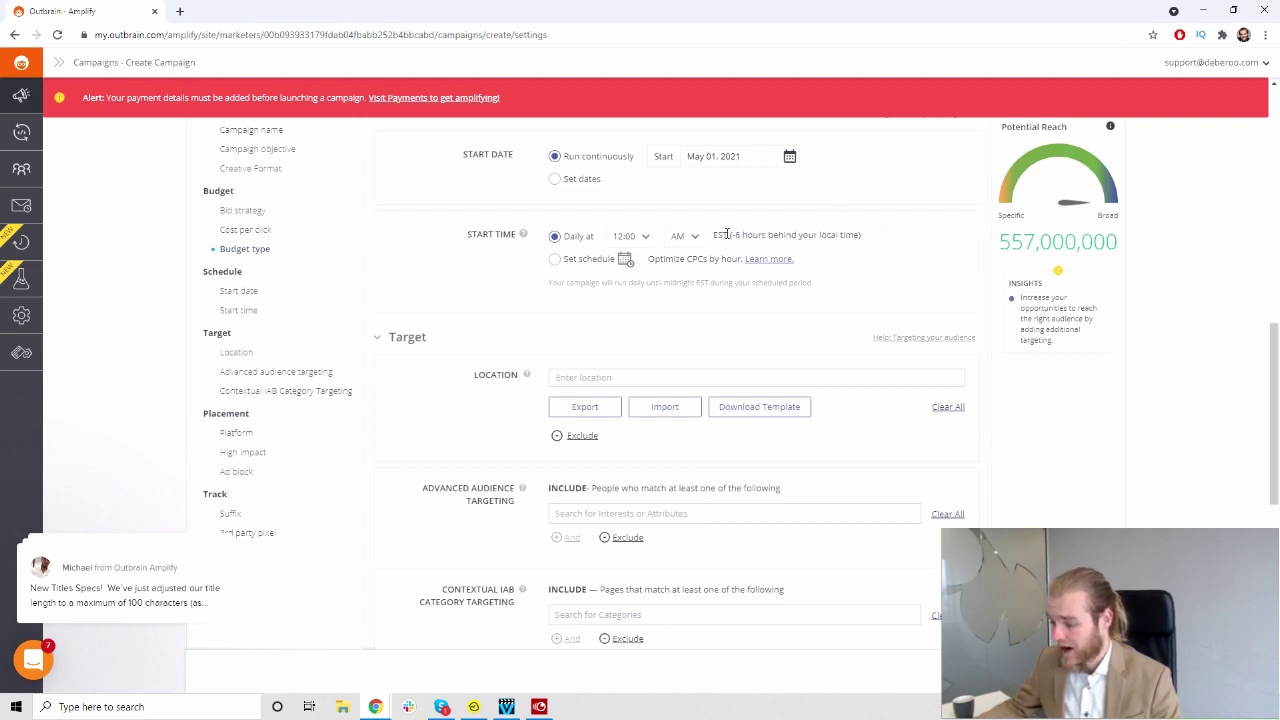
left_click_drag(718, 234, 834, 240)
left_click(832, 245)
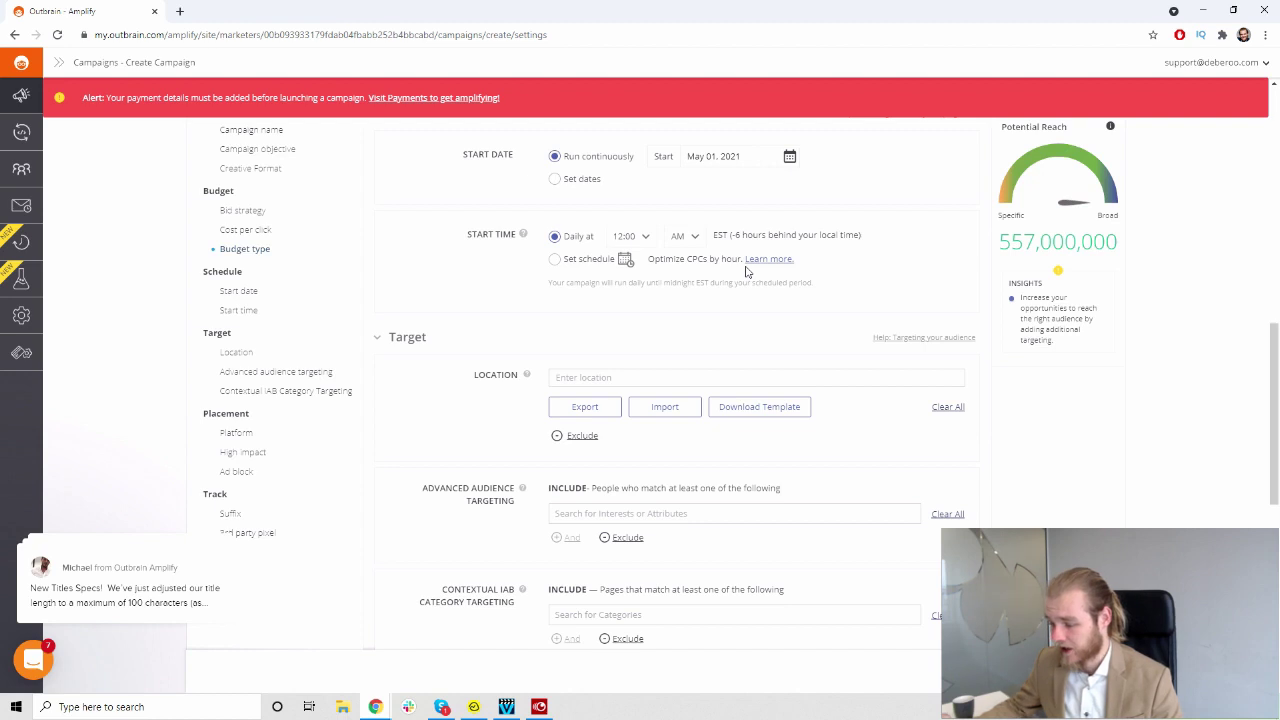
left_click(575, 260)
left_click(560, 240)
scroll(437, 300, "down", 1)
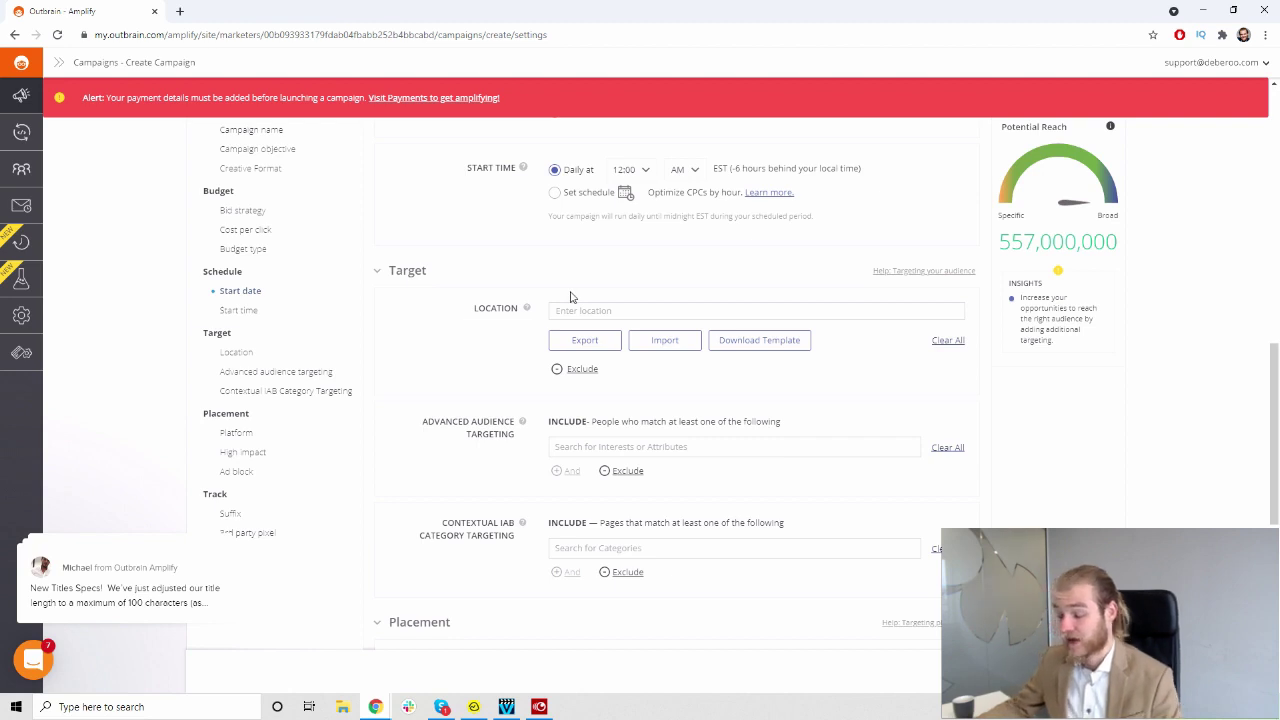
- Target the country Spain in the Location field
scroll(529, 234, "down", 1)
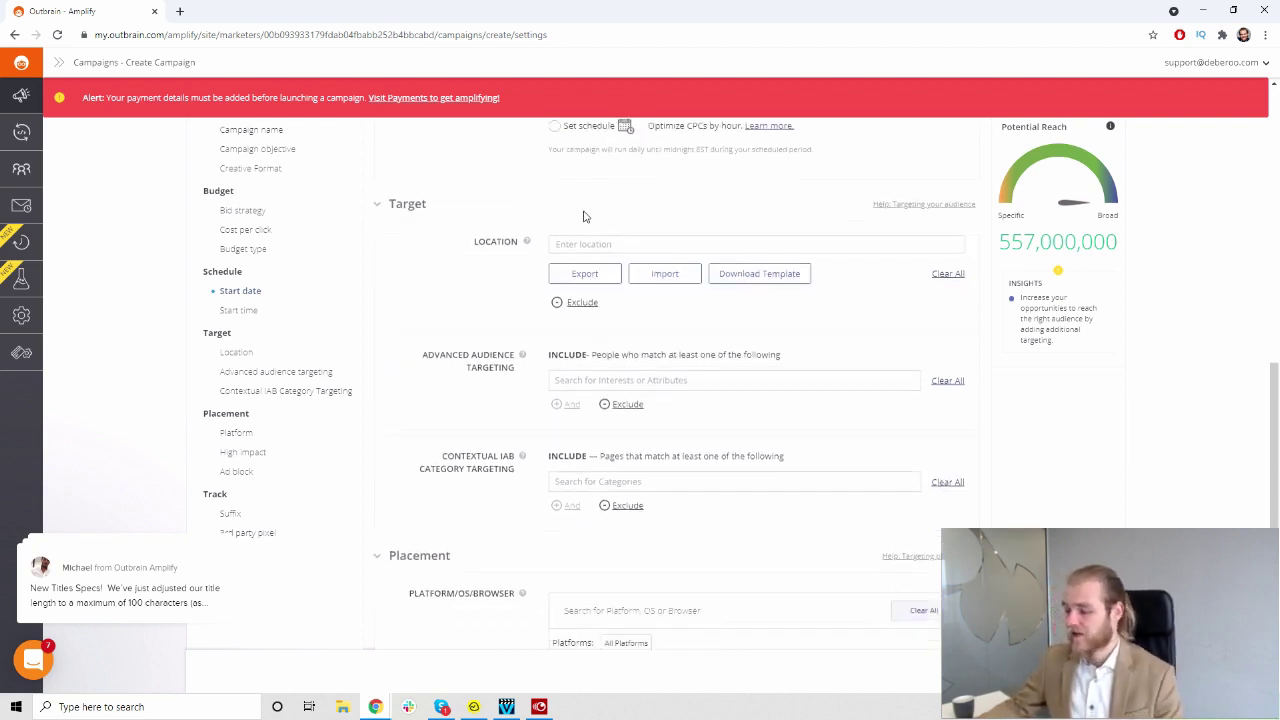
left_click(612, 244)
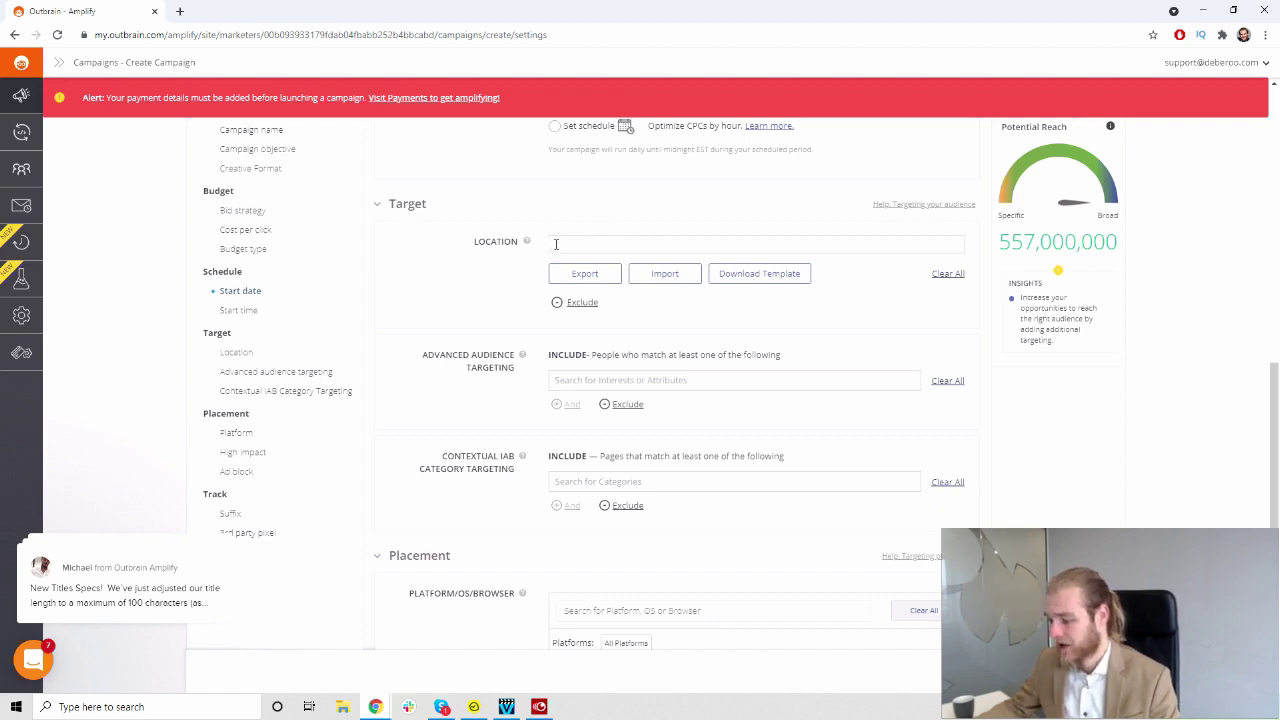
mouse_move(530, 245)
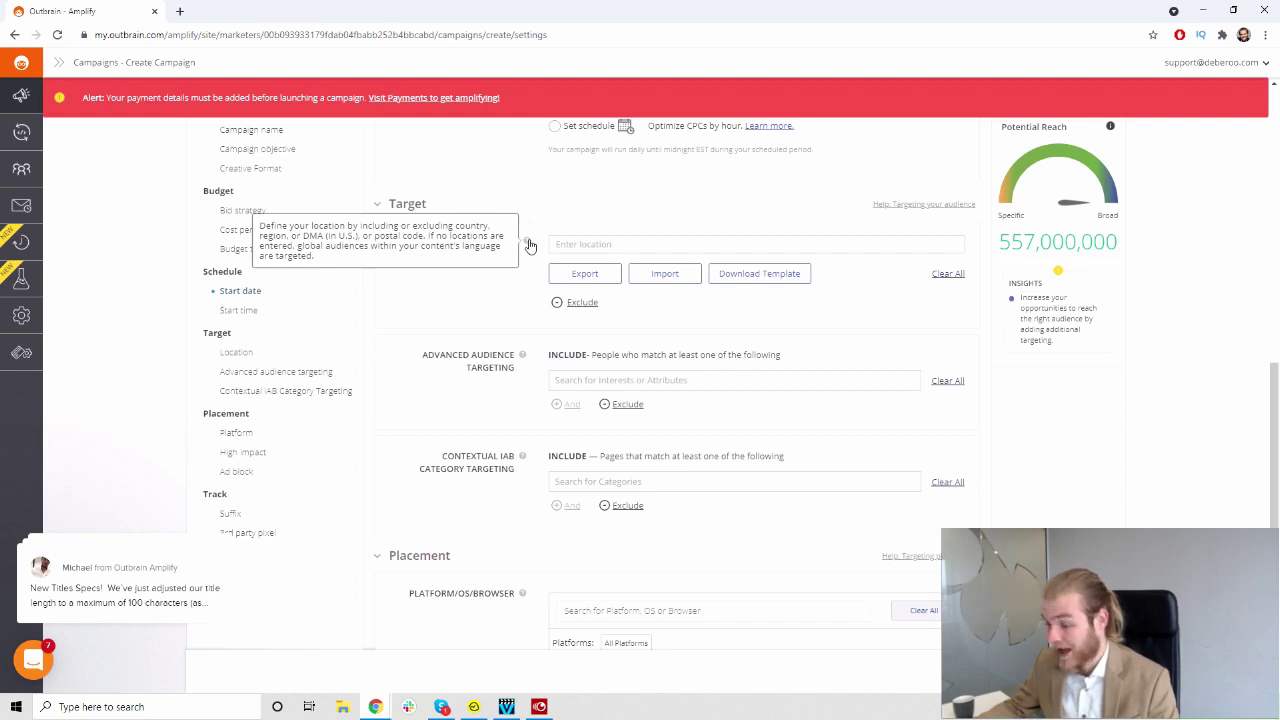
left_click(590, 246)
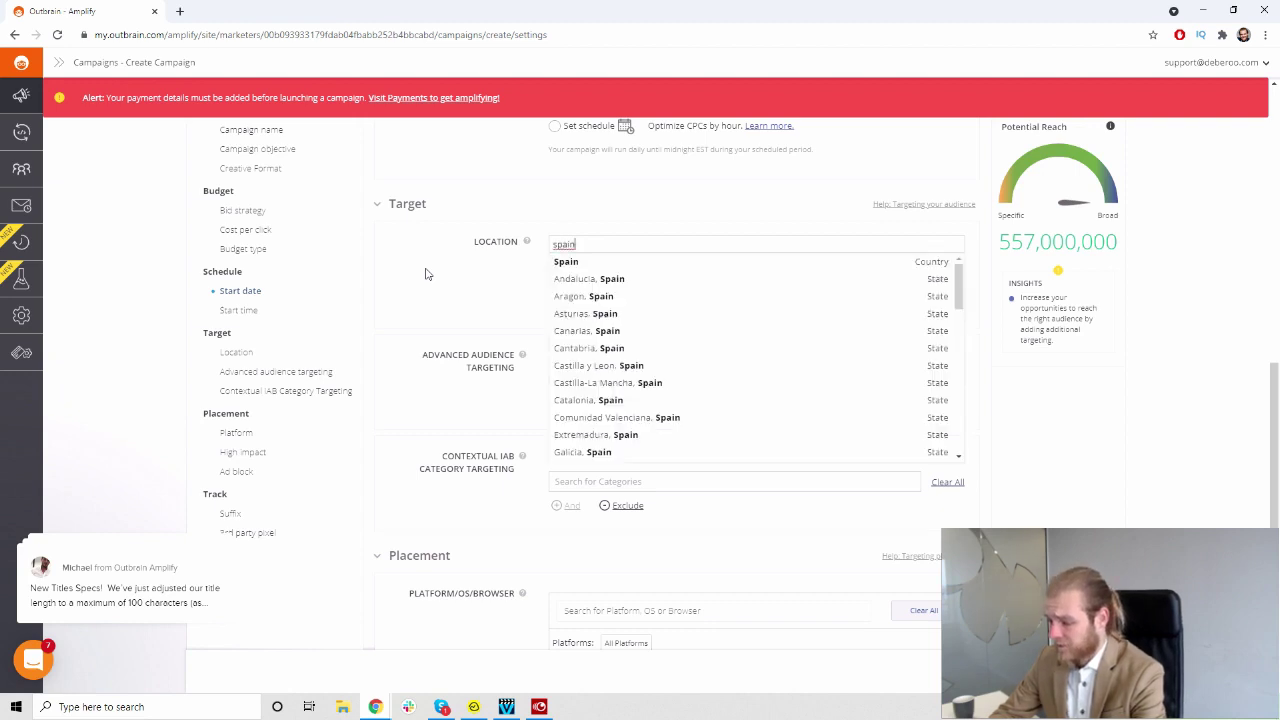
left_click(619, 263)
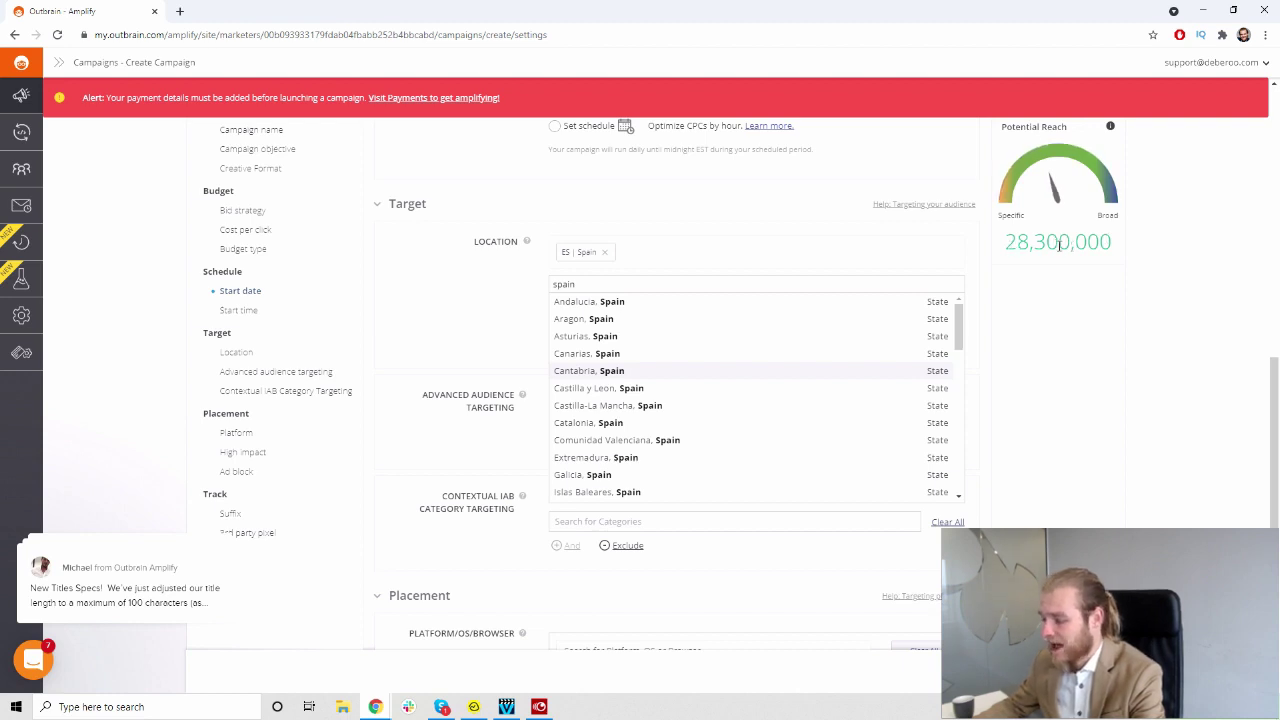
left_click(1219, 276)
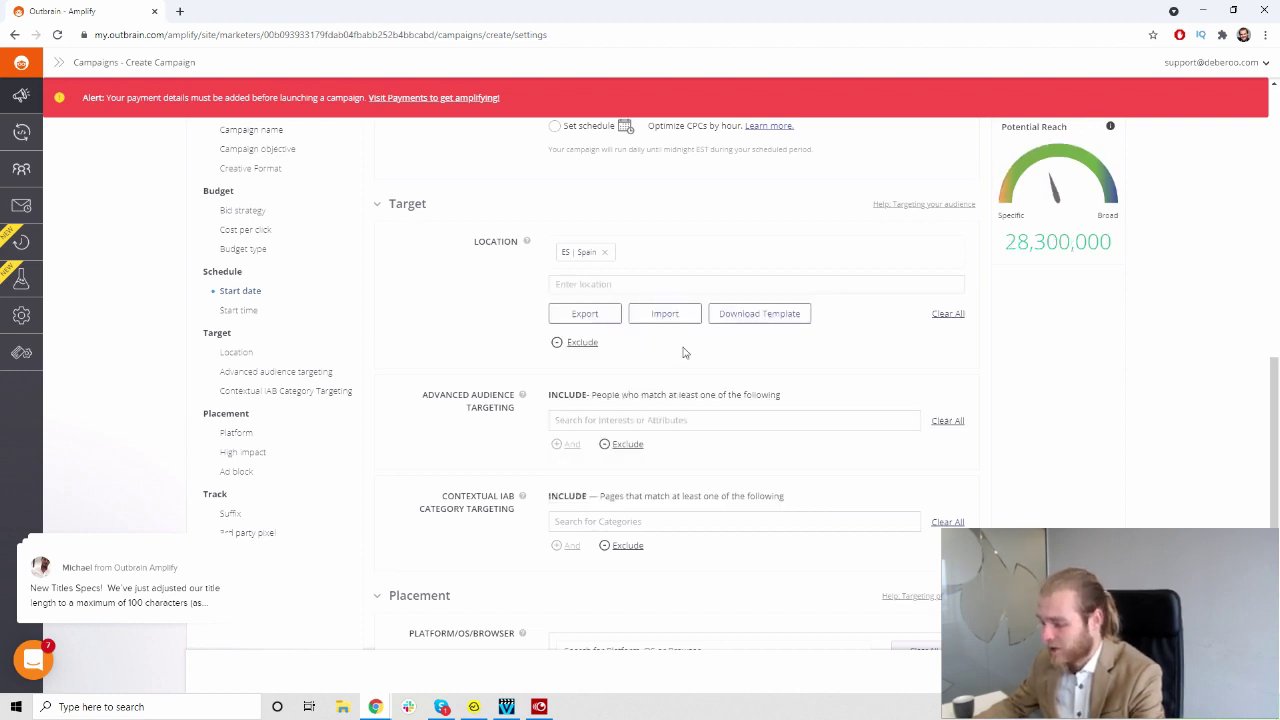
- Review the location suggestions again, keeping Spain as the only target
left_click(645, 284)
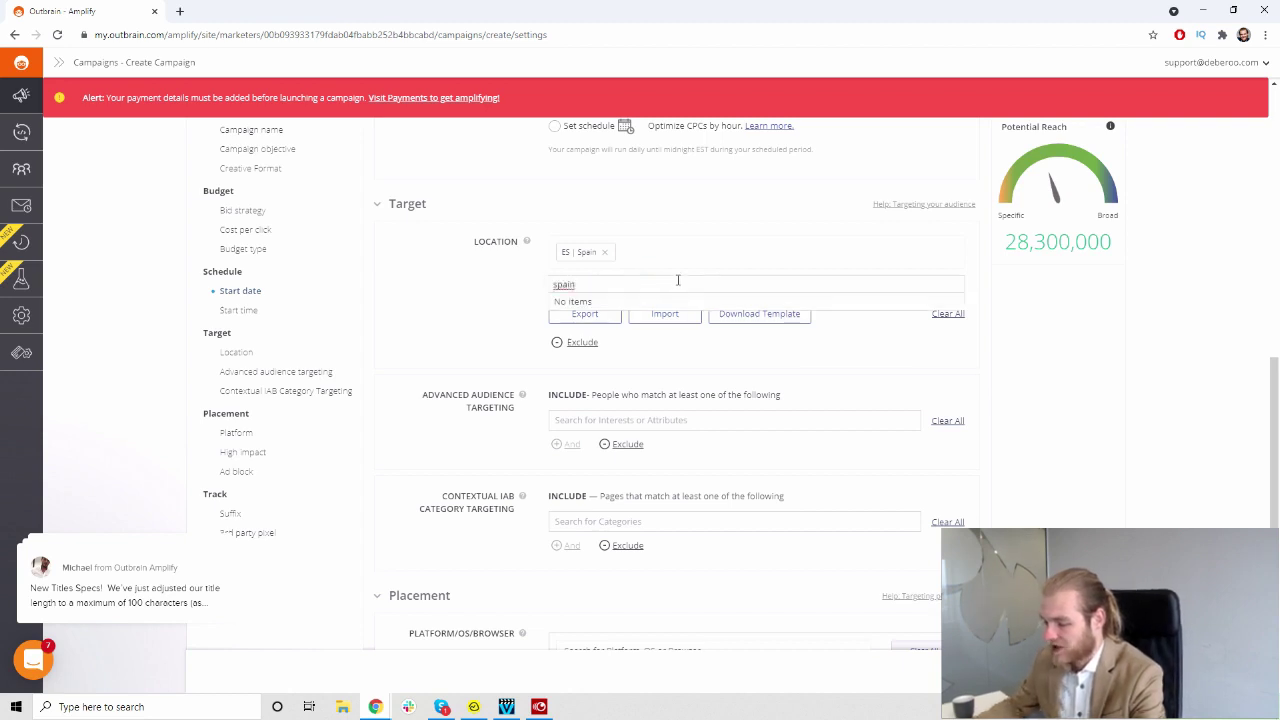
scroll(760, 357, "down", 3)
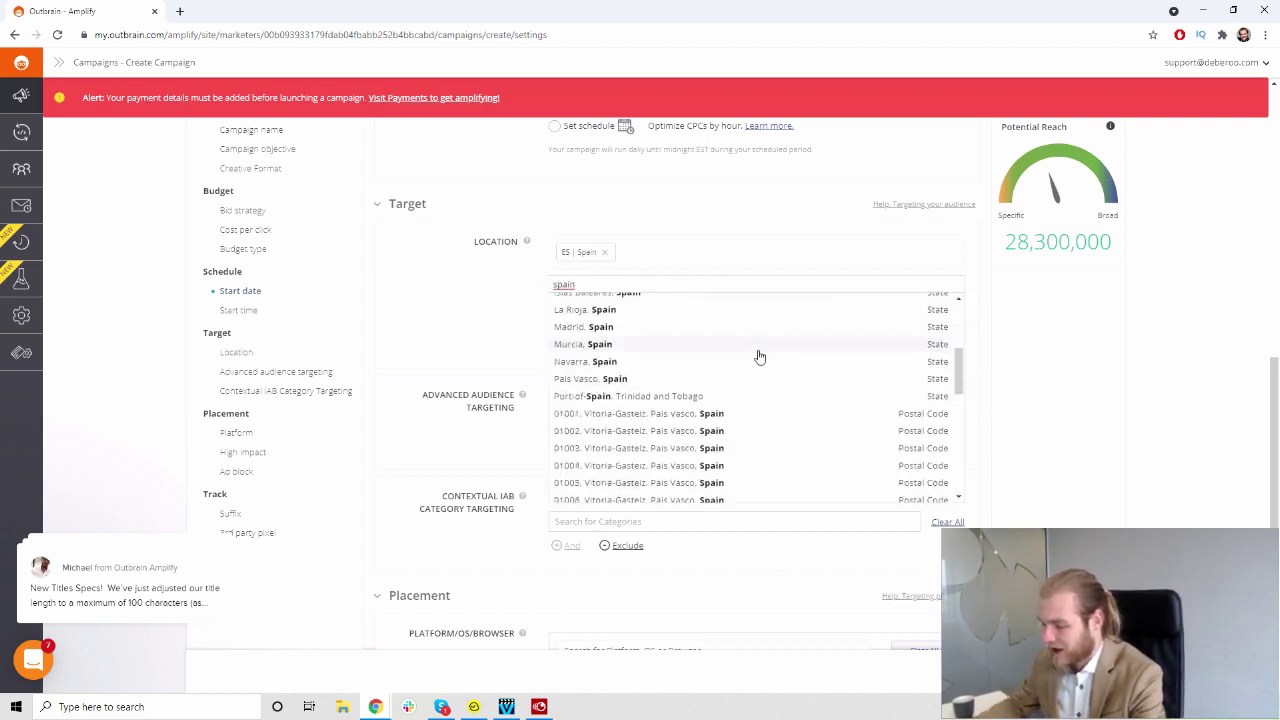
scroll(760, 357, "down", 3)
scroll(765, 320, "up", 6)
scroll(763, 349, "down", 3)
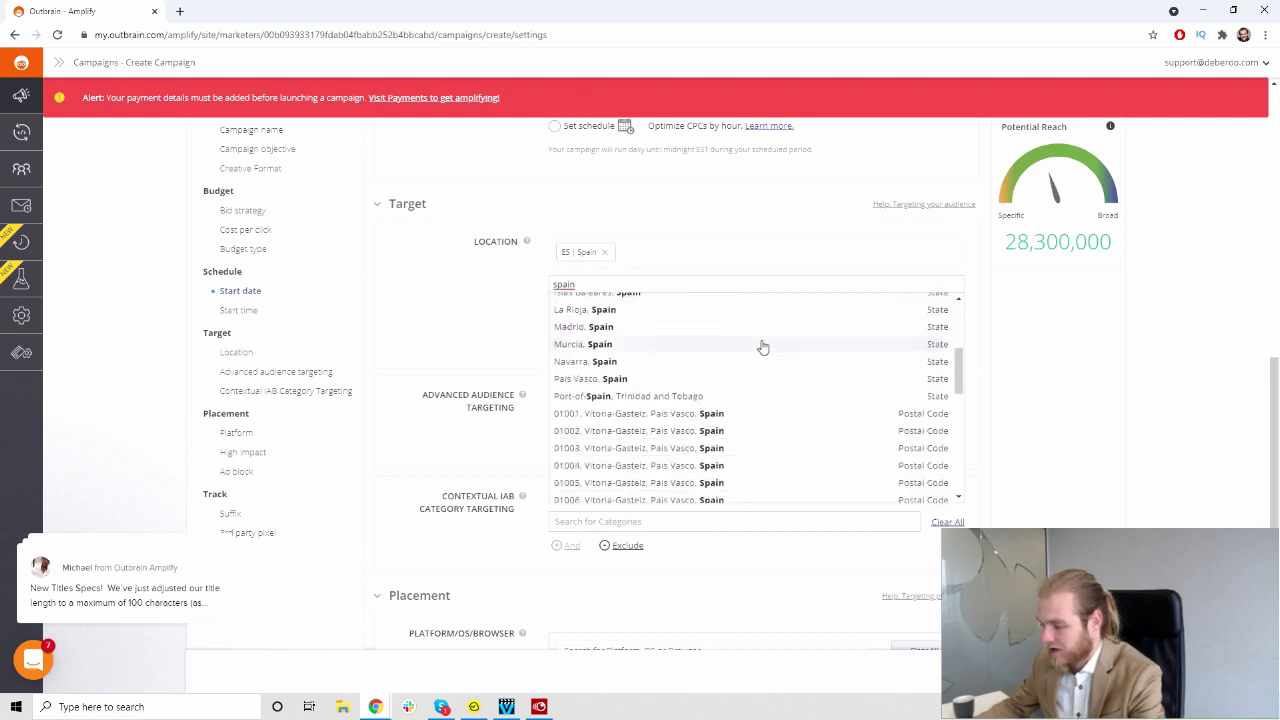
scroll(694, 349, "down", 2)
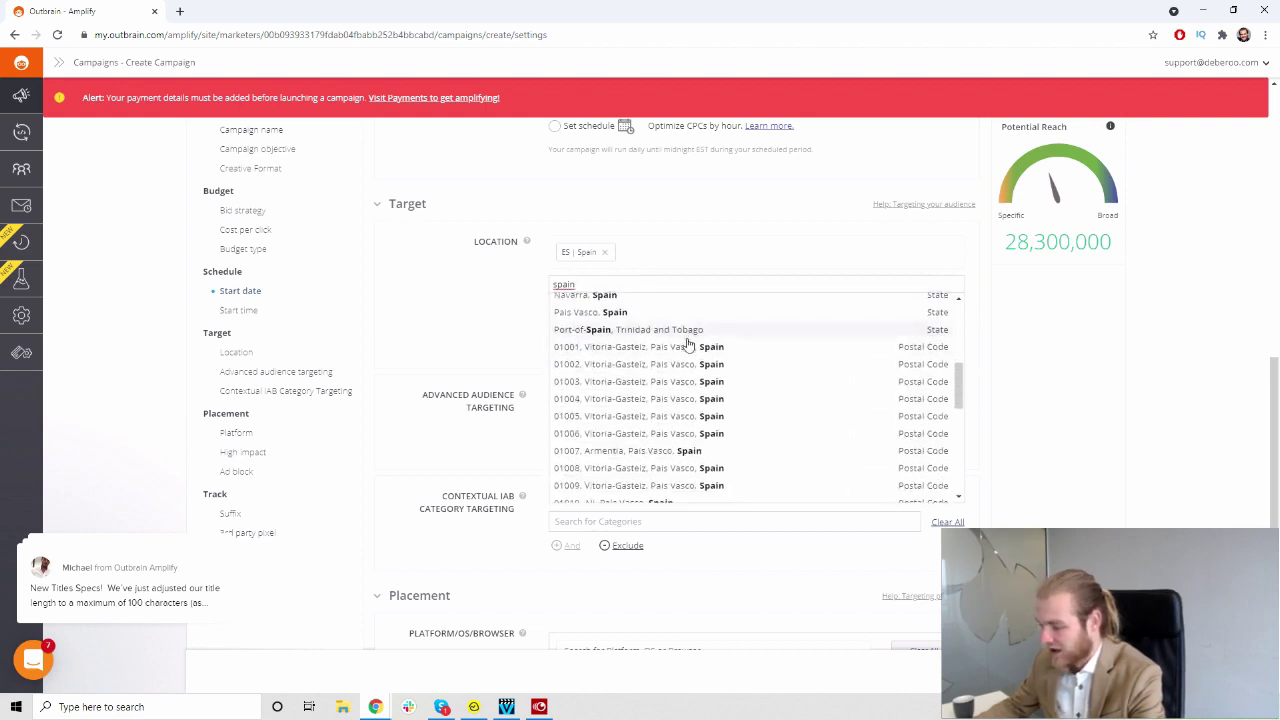
scroll(688, 346, "down", 8)
scroll(666, 449, "up", 3)
scroll(685, 411, "up", 3)
scroll(680, 620, "up", 10)
left_click(465, 423)
- Add an Exclude location field and search 'ba' for a location to exclude
scroll(470, 370, "down", 2)
left_click(557, 277)
left_click(581, 301)
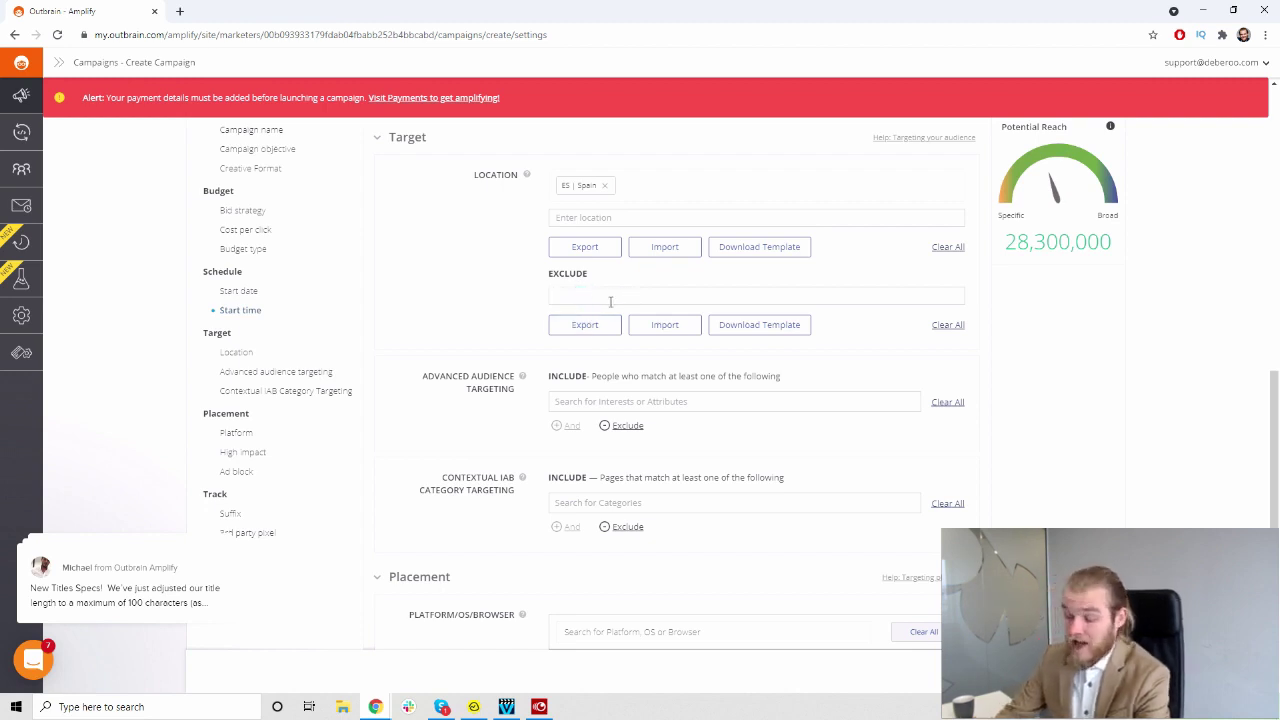
type("barc")
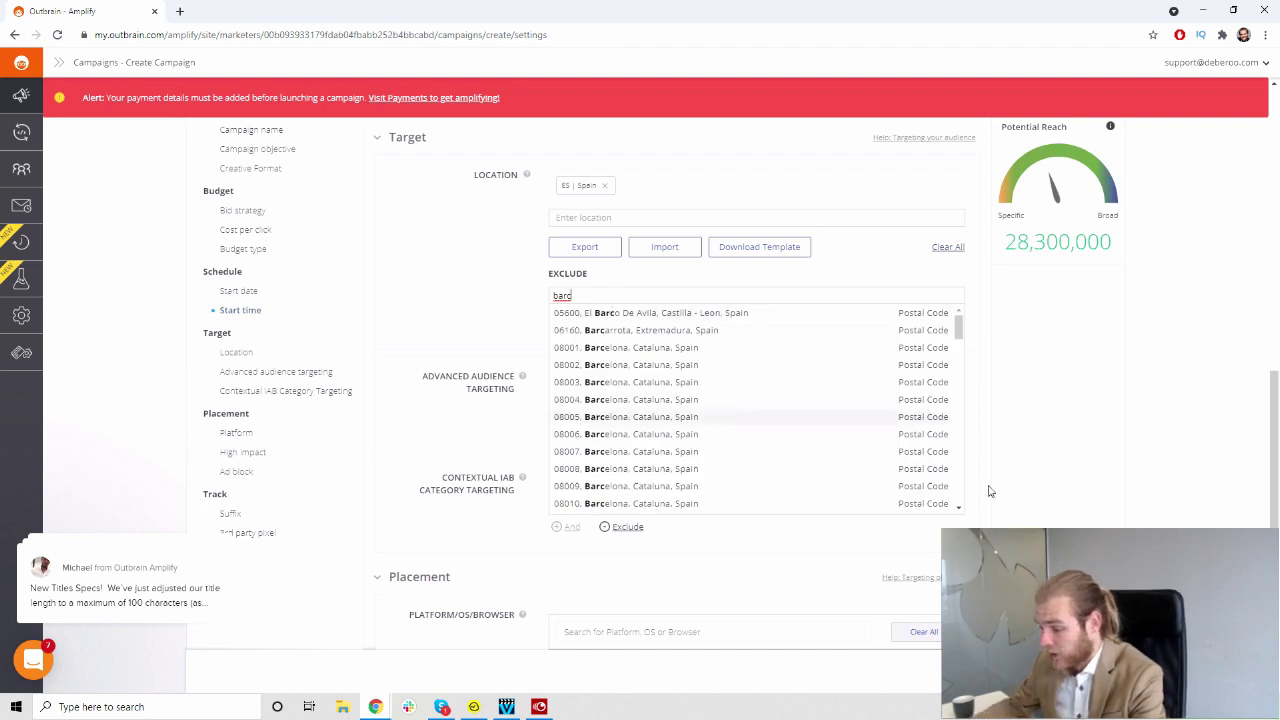
scroll(880, 286, "down", 1)
scroll(737, 277, "down", 1)
scroll(736, 274, "down", 10)
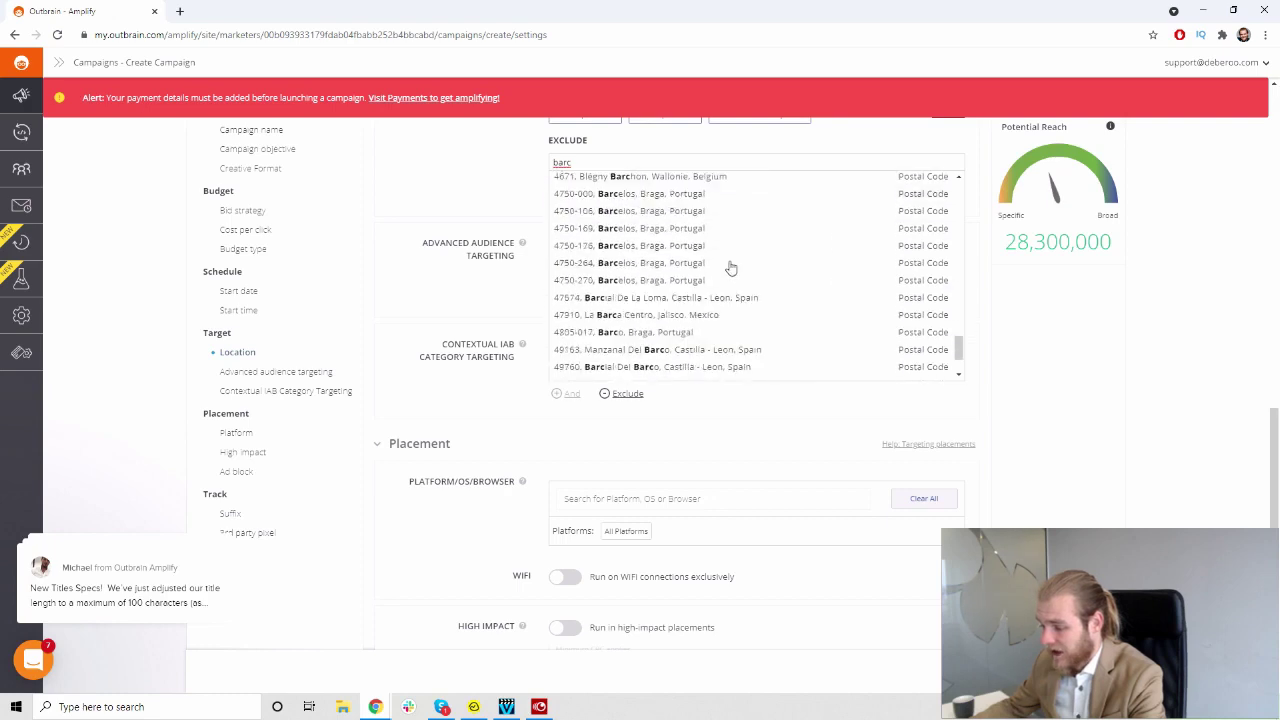
scroll(731, 267, "up", 3)
scroll(731, 267, "down", 3)
scroll(728, 265, "up", 1)
scroll(730, 262, "up", 12)
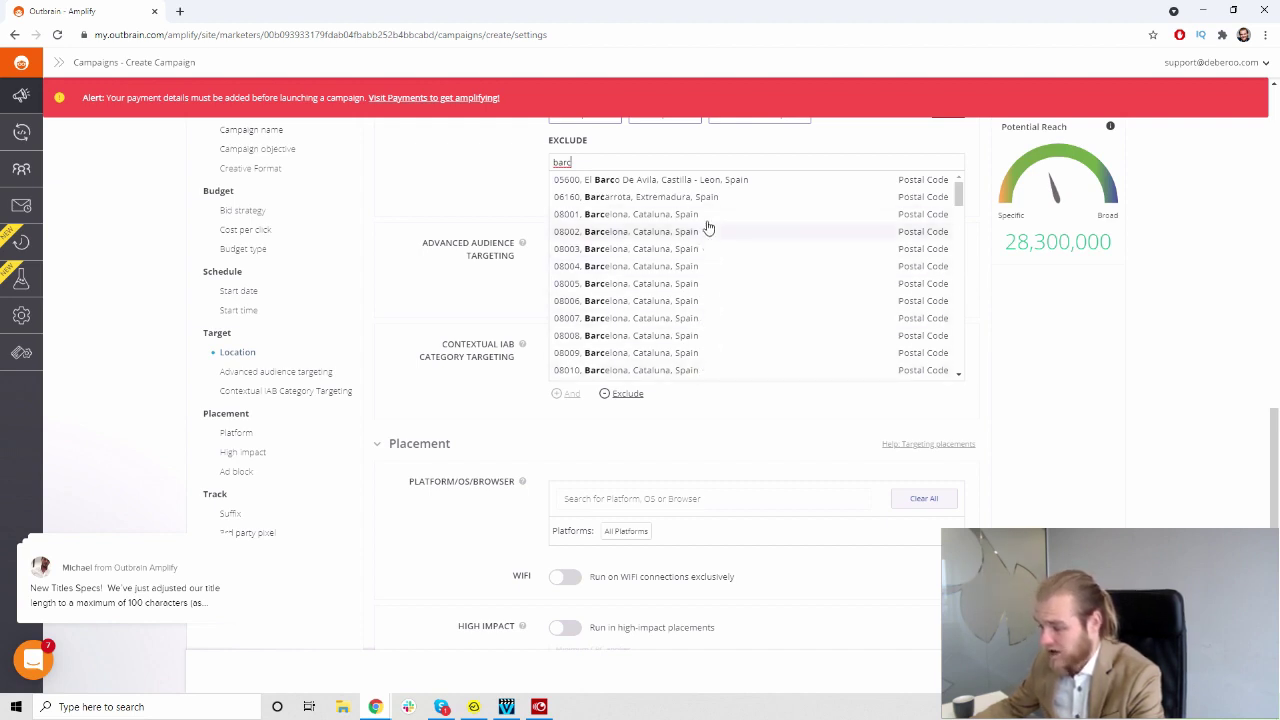
key("Escape")
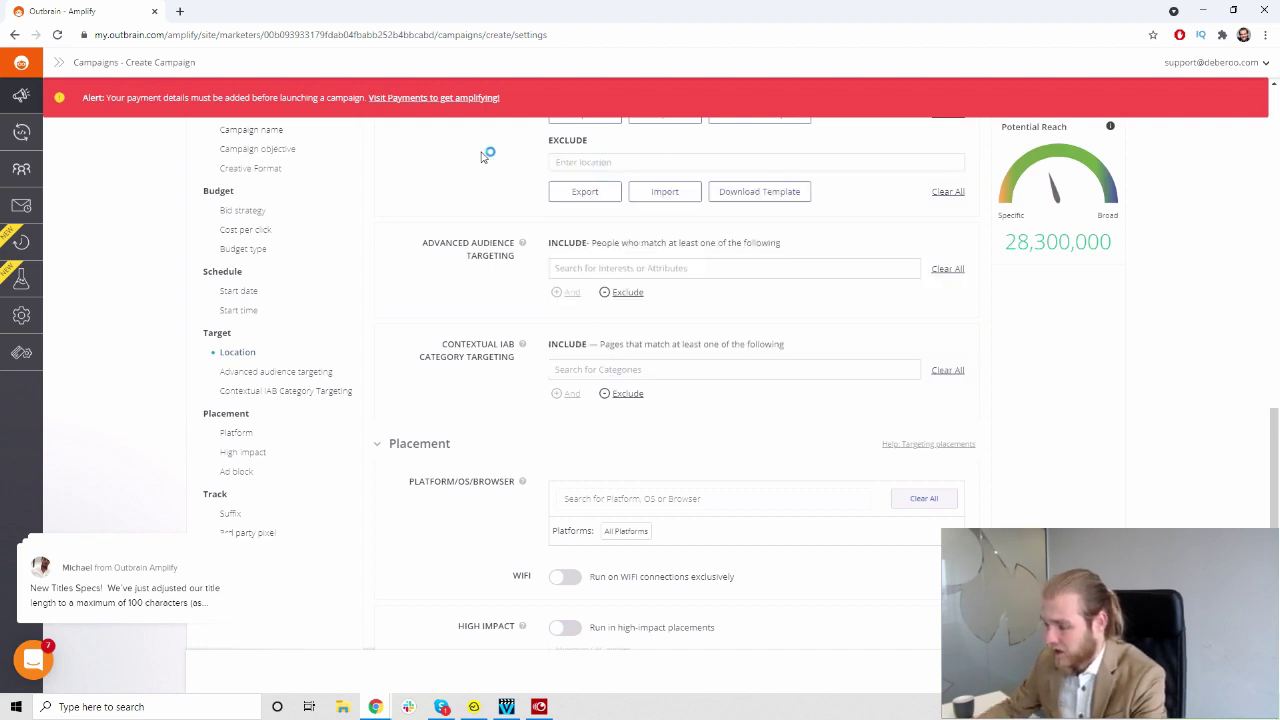
scroll(620, 240, "up", 2)
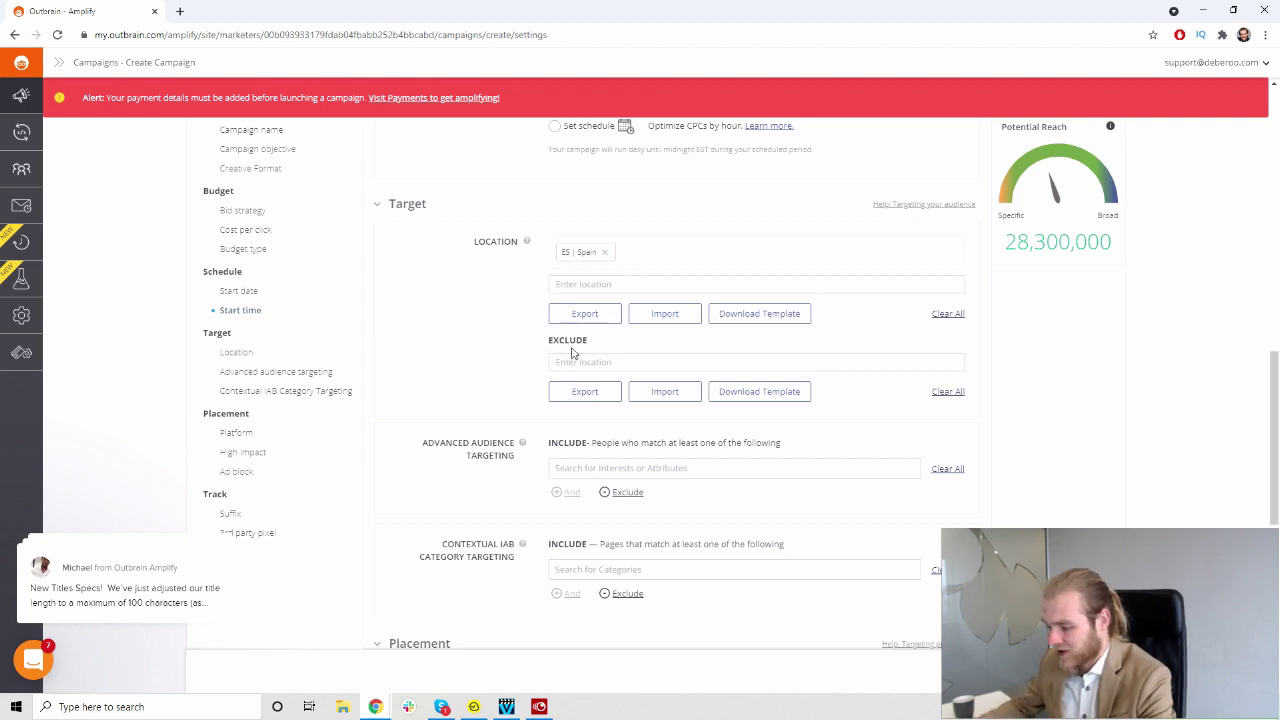
scroll(505, 365, "down", 1)
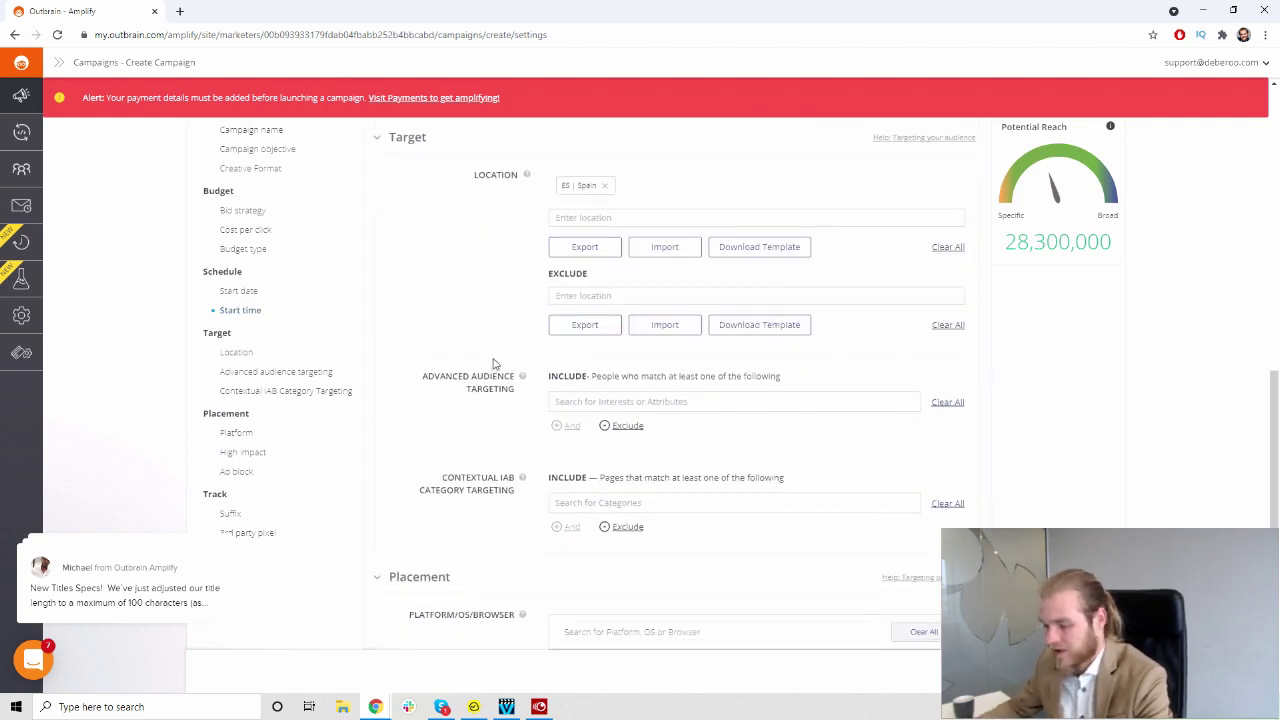
scroll(515, 348, "down", 1)
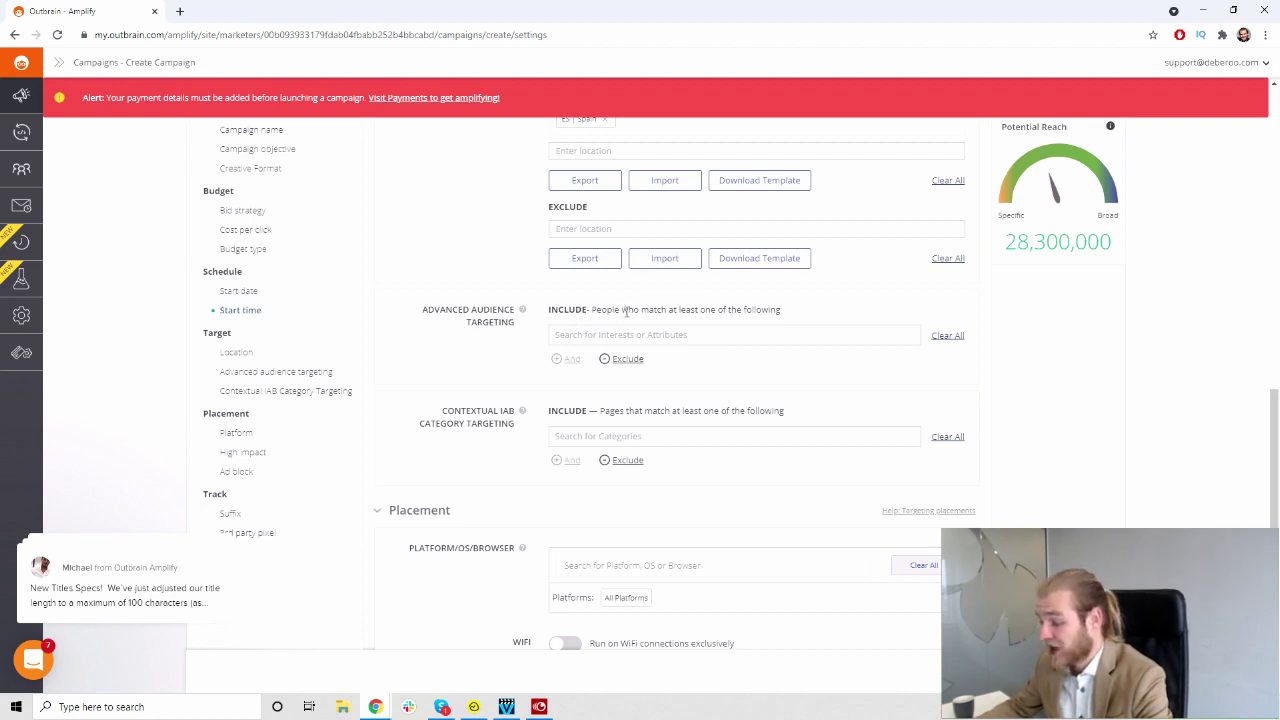
left_click(706, 335)
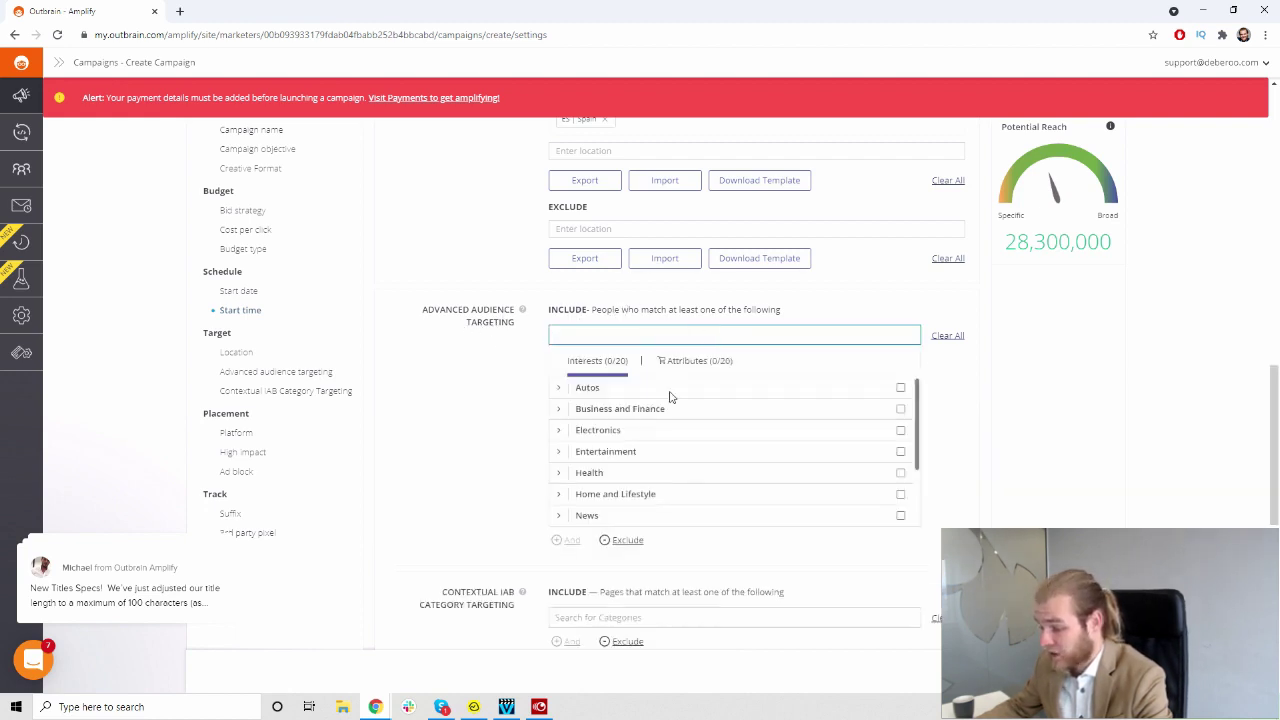
left_click(682, 363)
left_click(599, 364)
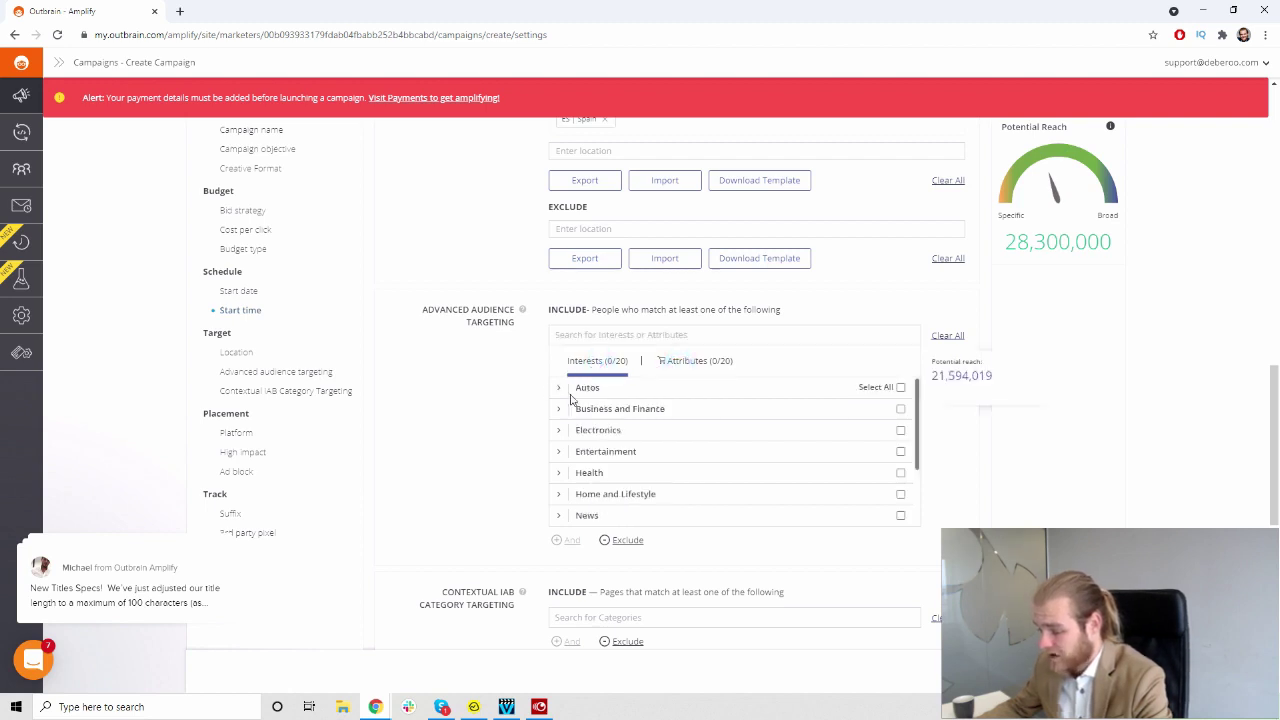
left_click(558, 388)
scroll(649, 440, "down", 2)
scroll(645, 452, "down", 1)
scroll(643, 462, "up", 2)
scroll(643, 465, "down", 1)
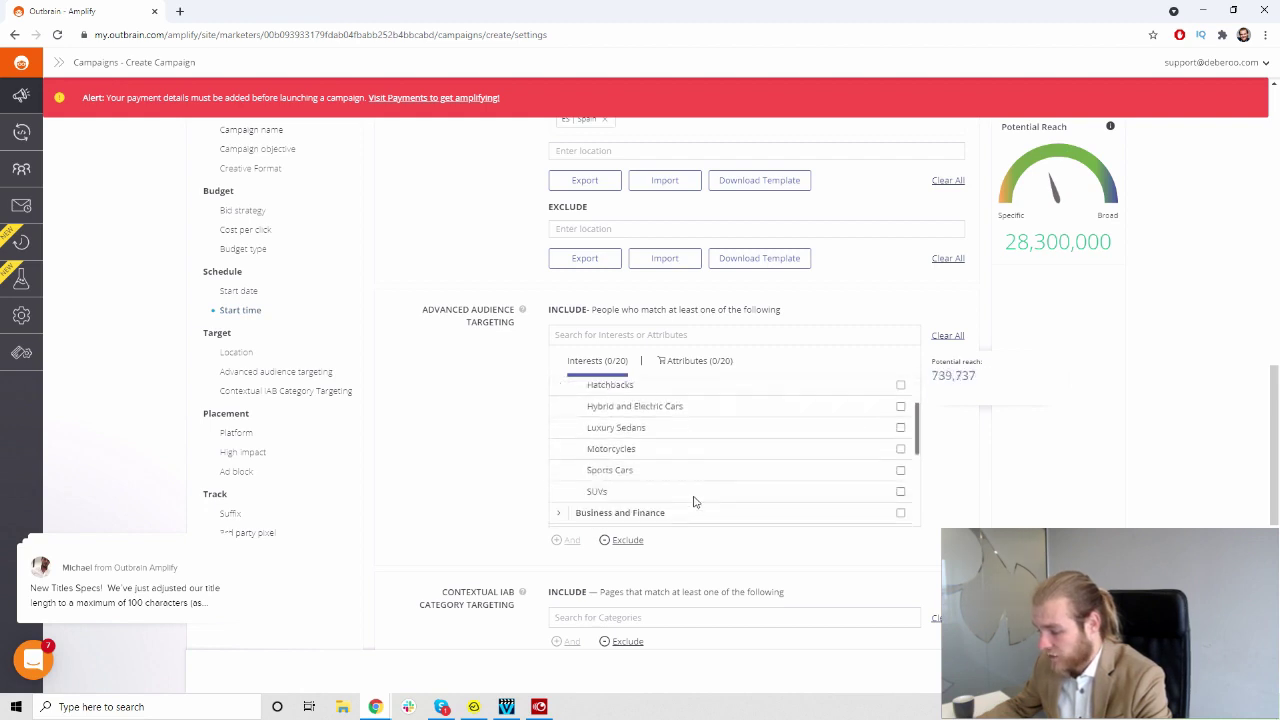
left_click(900, 492)
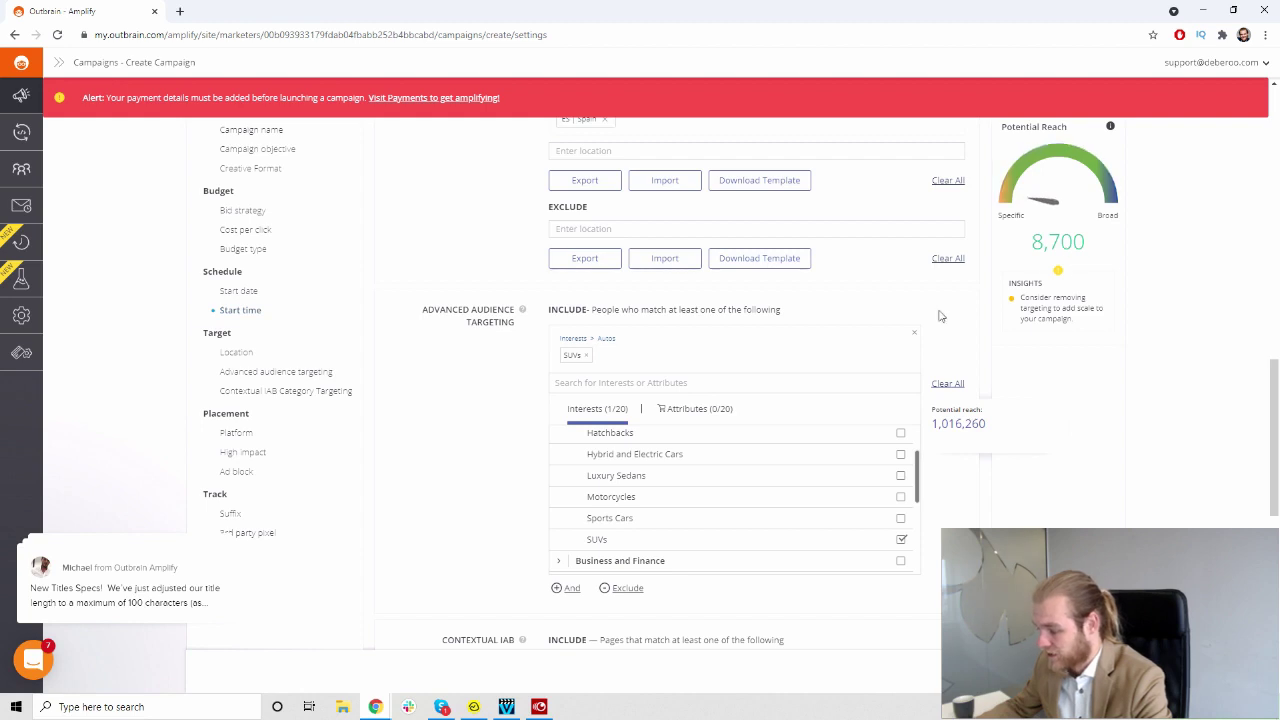
left_click(586, 355)
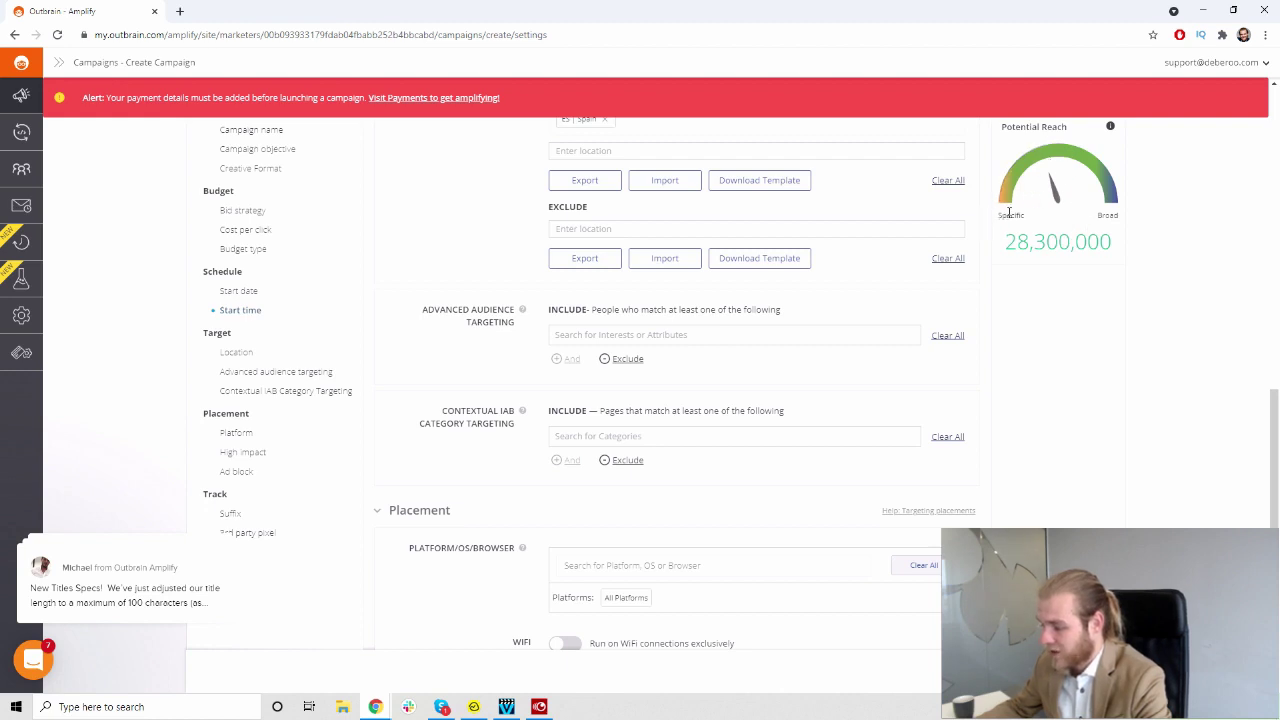
left_click_drag(998, 214, 1013, 218)
left_click(1126, 344)
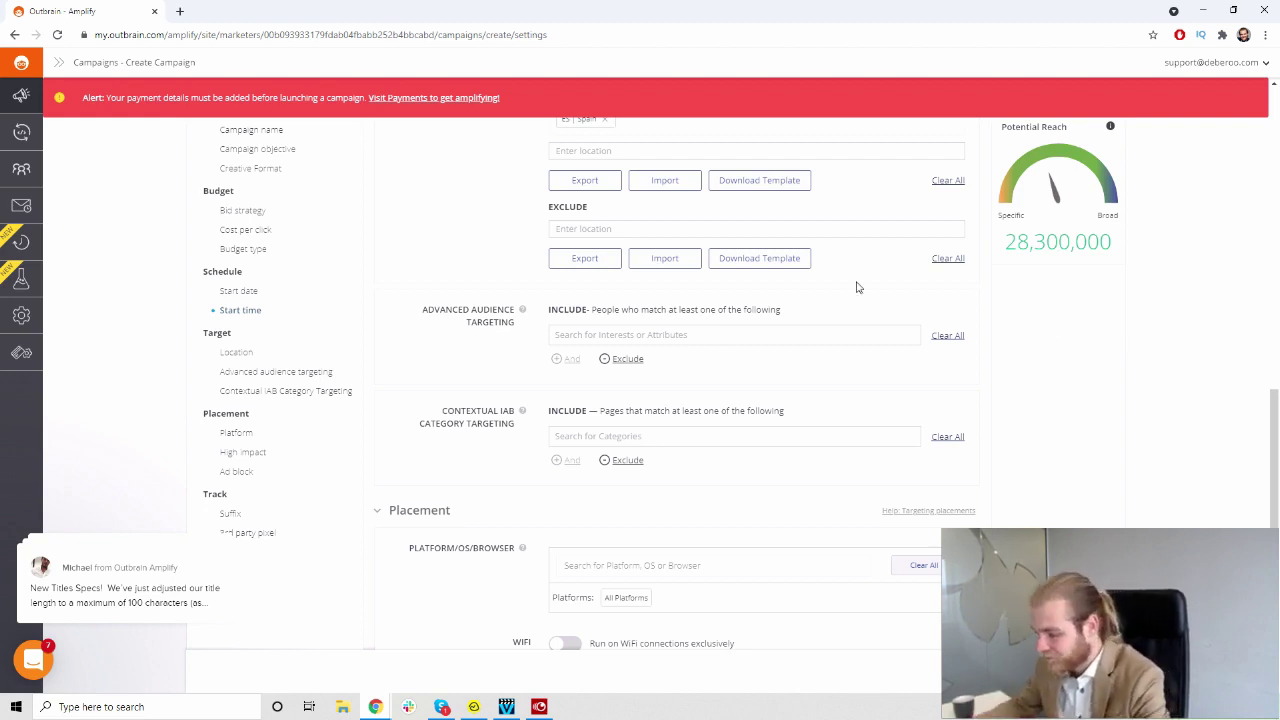
- Browse the IAB content categories, including Automotive, and close the list with none ticked
scroll(549, 348, "down", 1)
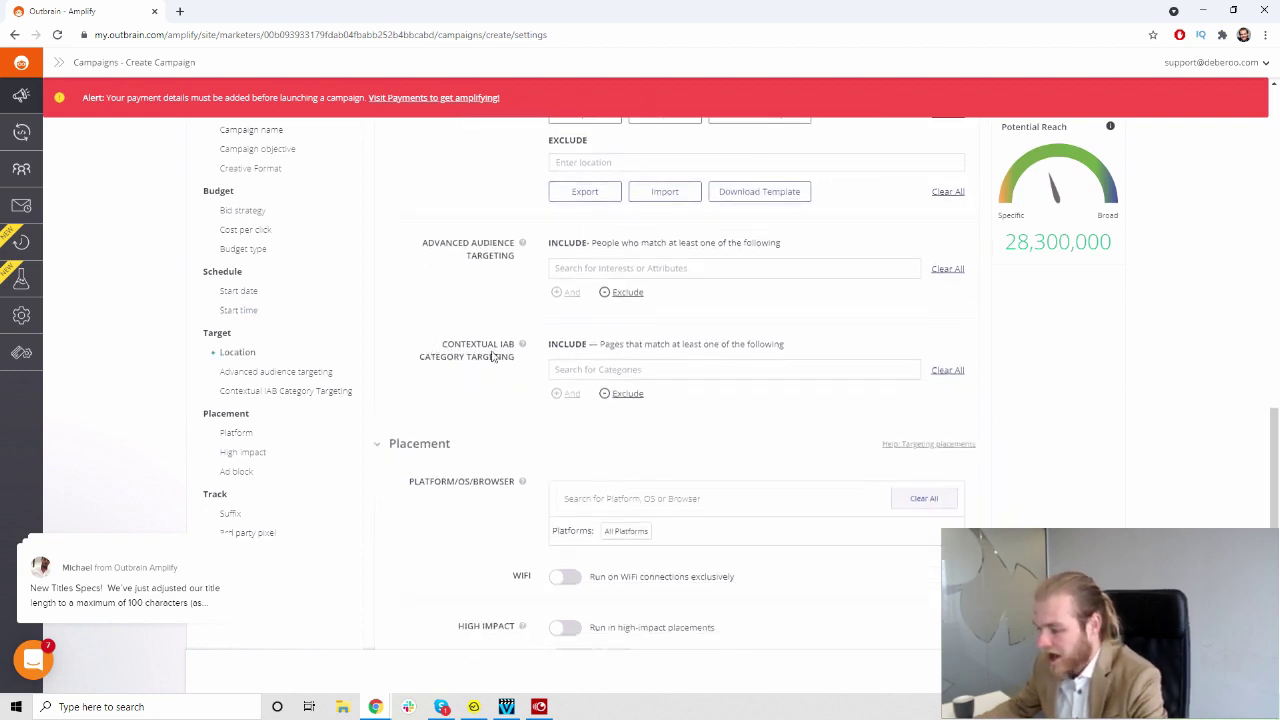
left_click(602, 366)
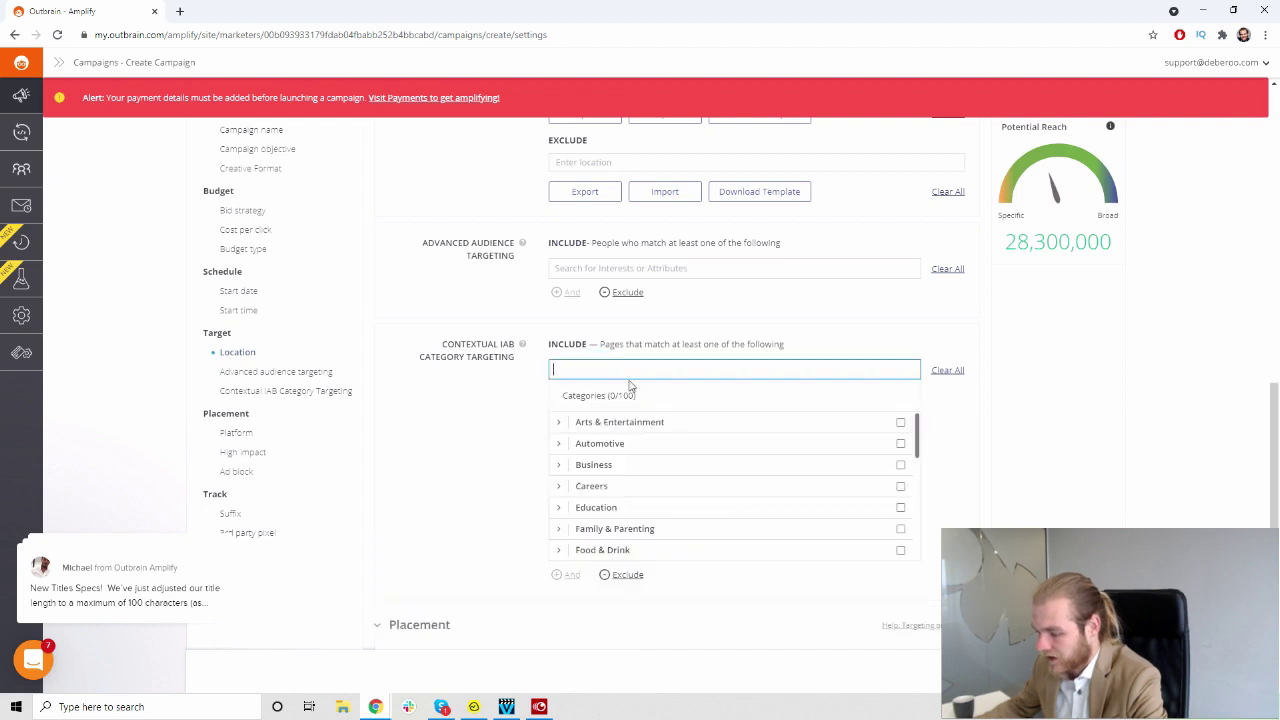
scroll(585, 447, "down", 2)
scroll(570, 450, "up", 2)
left_click(557, 446)
scroll(586, 451, "down", 2)
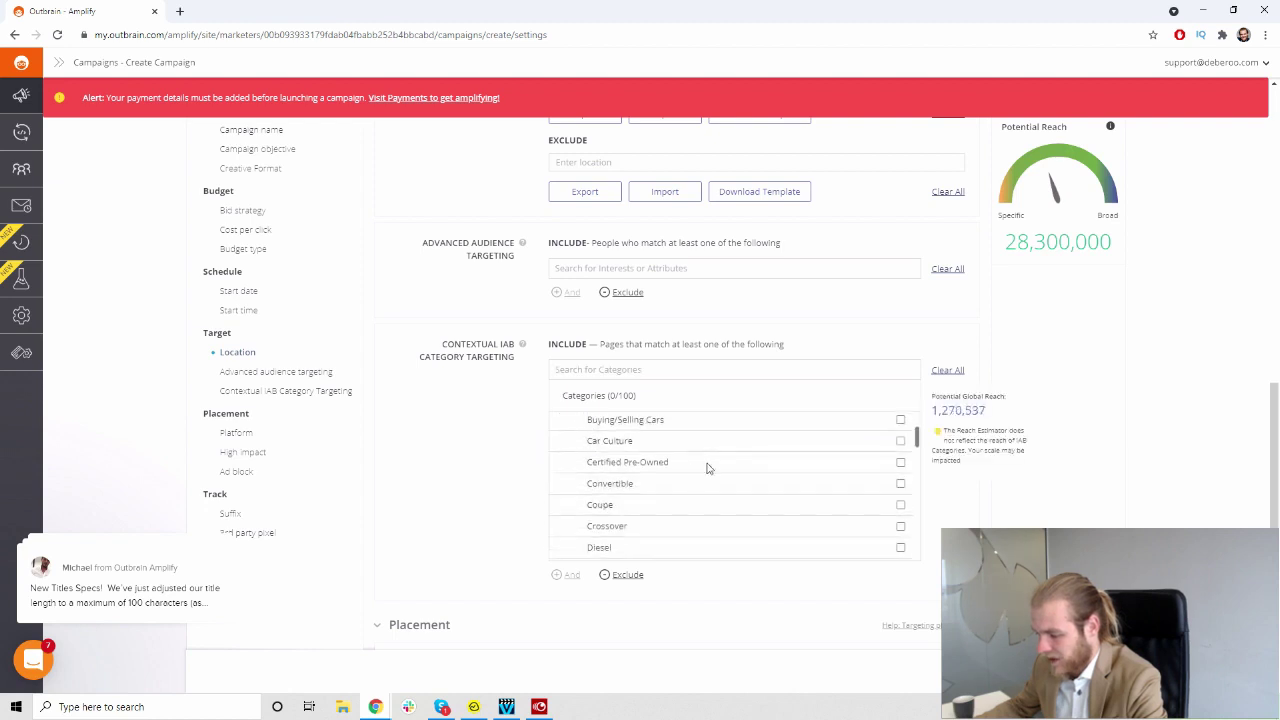
scroll(686, 427, "down", 6)
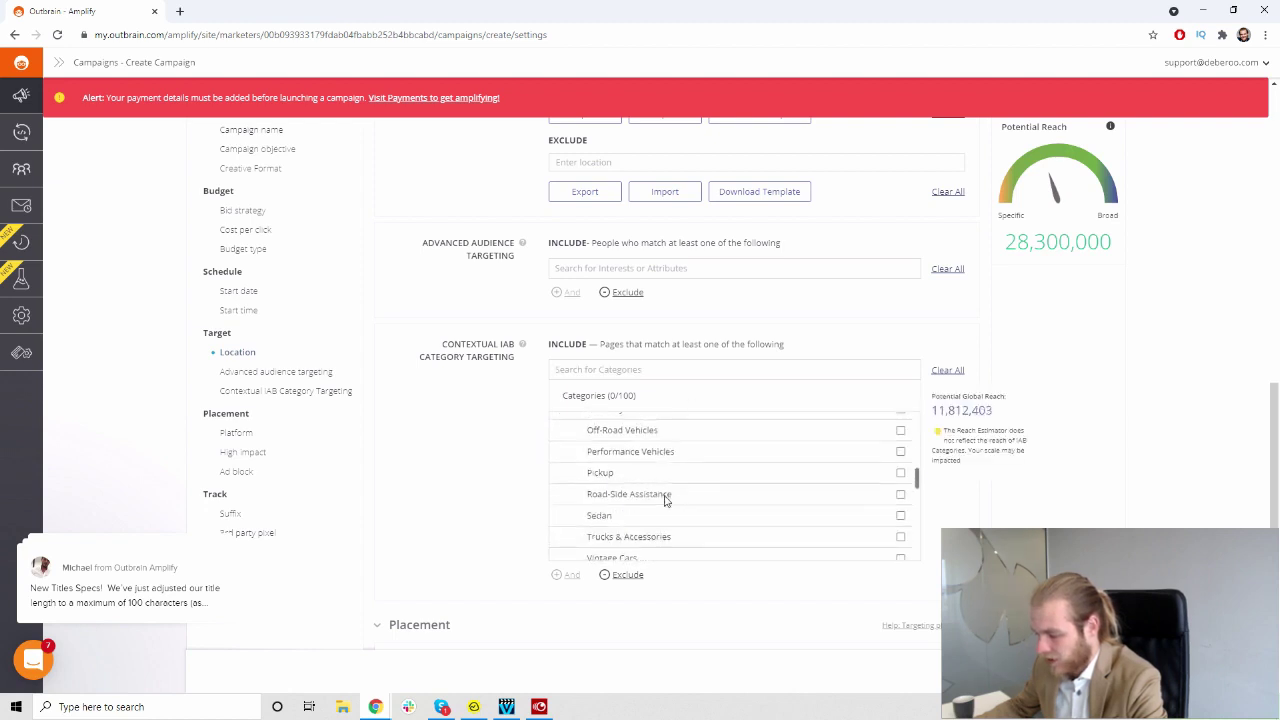
scroll(654, 483, "up", 8)
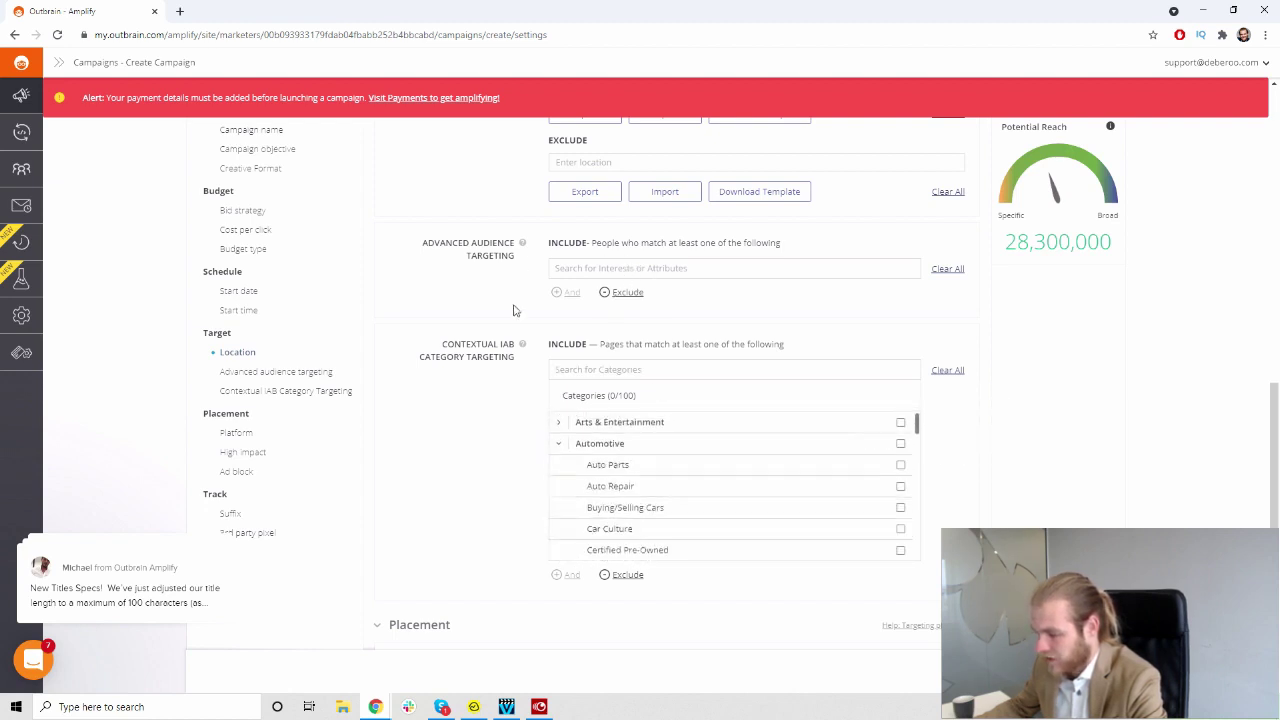
left_click(437, 536)
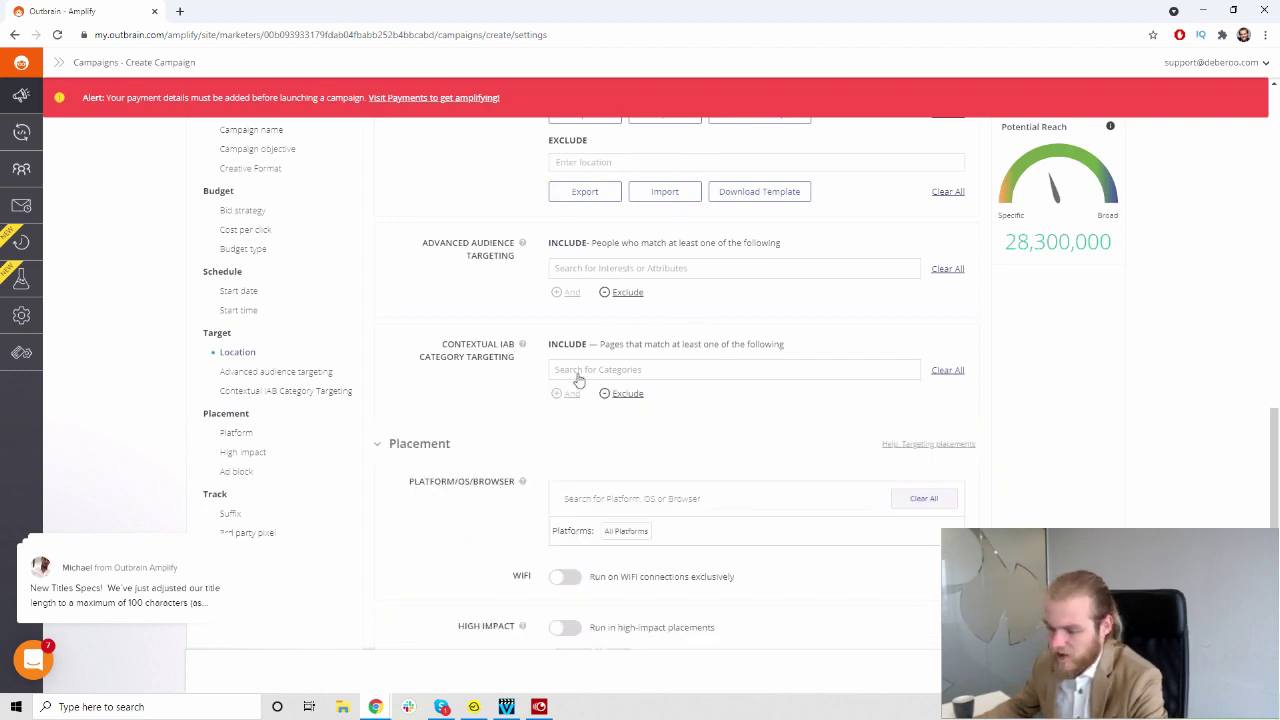
left_click(656, 371)
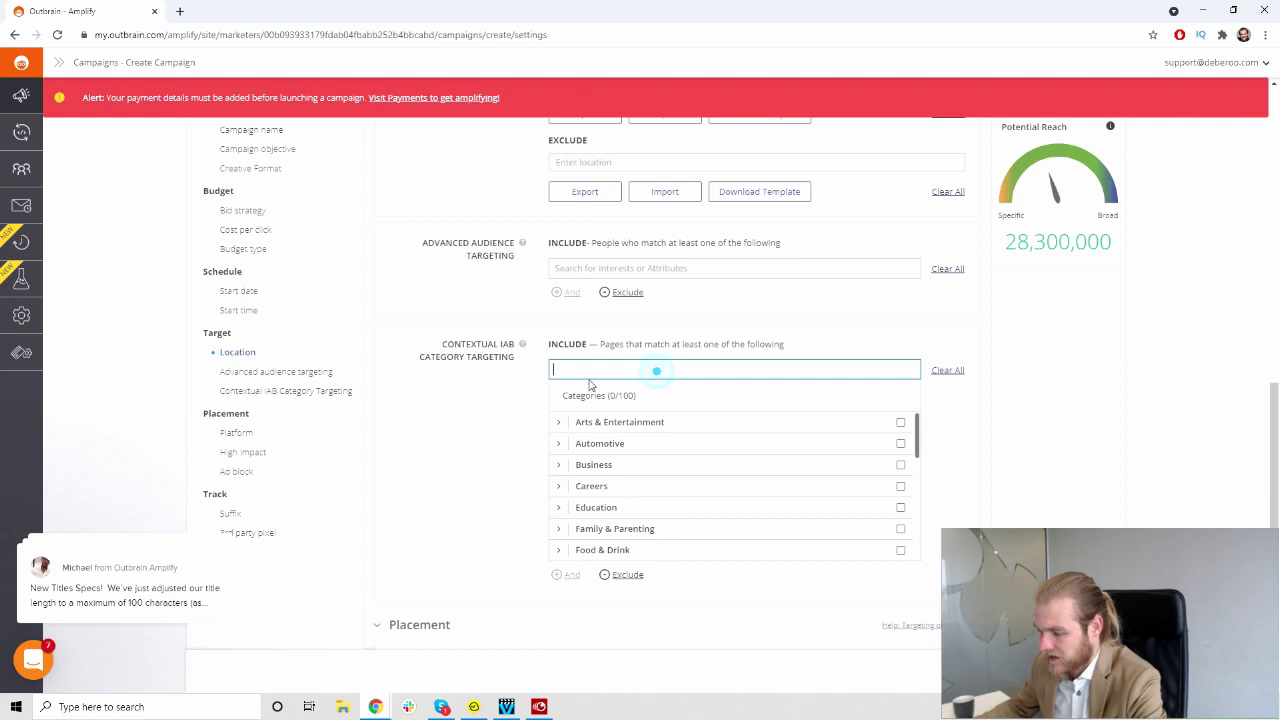
left_click(476, 413)
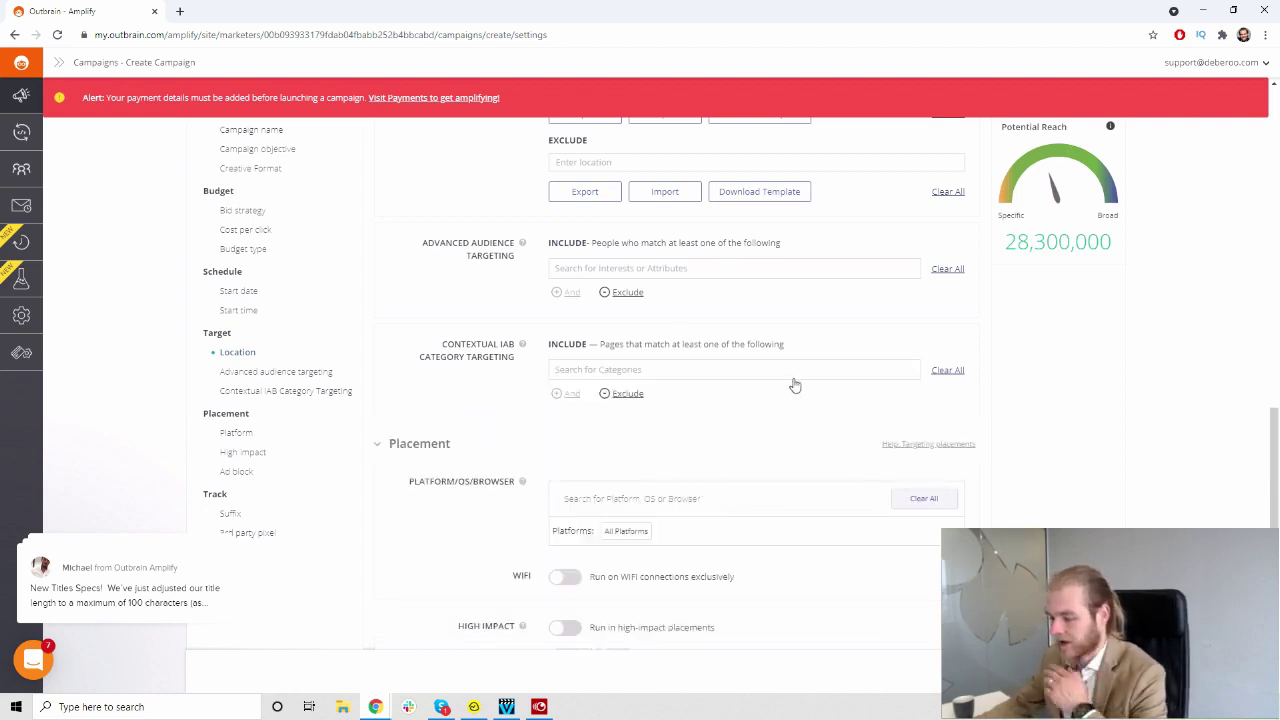
- Untick Tablet and Smartphone so only the Desktop platform is targeted
scroll(794, 389, "down", 2)
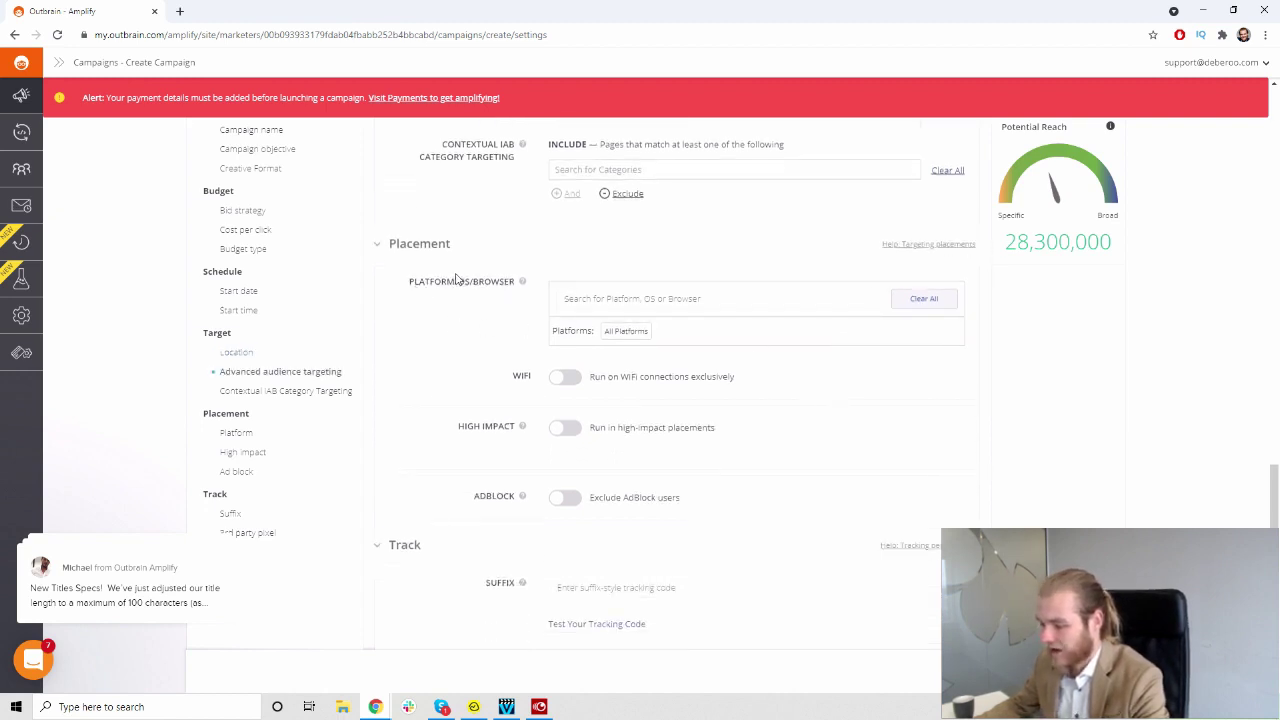
left_click(655, 298)
left_click(855, 330)
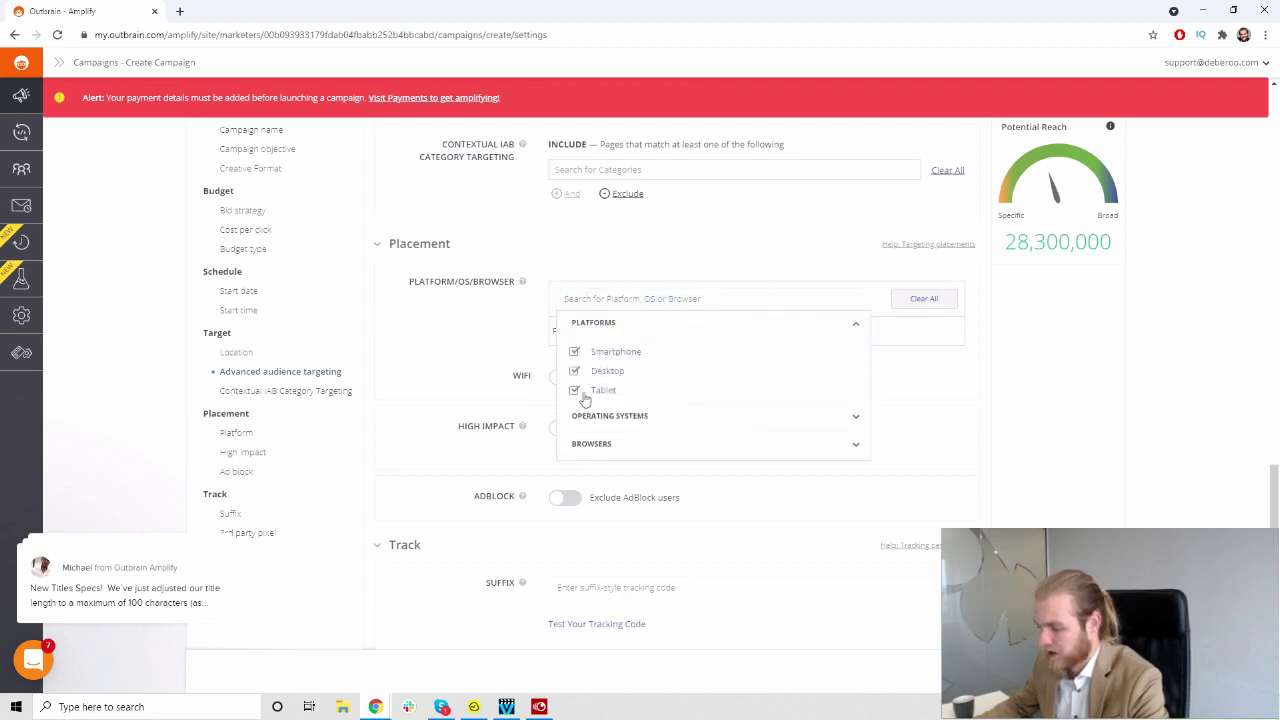
left_click(573, 390)
left_click(573, 351)
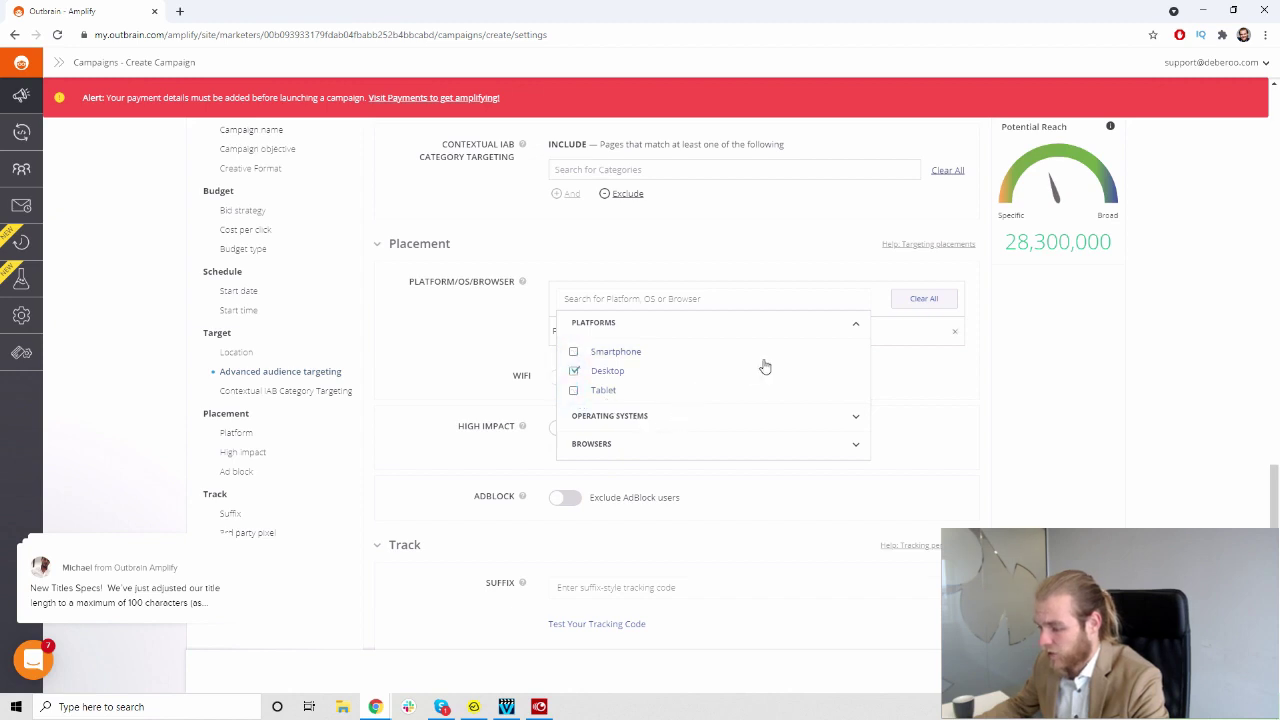
left_click(853, 324)
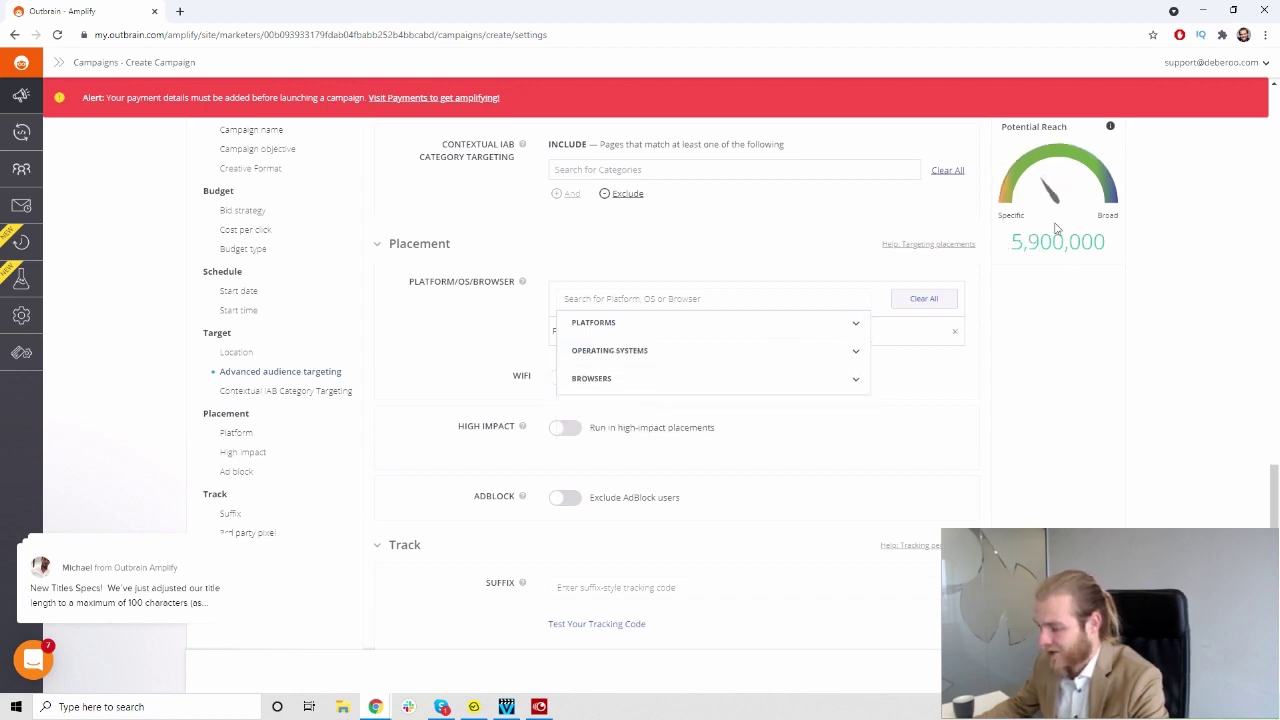
- Review the OS and Browser options, then close the targeting dropdown, keeping Desktop only
left_click(853, 351)
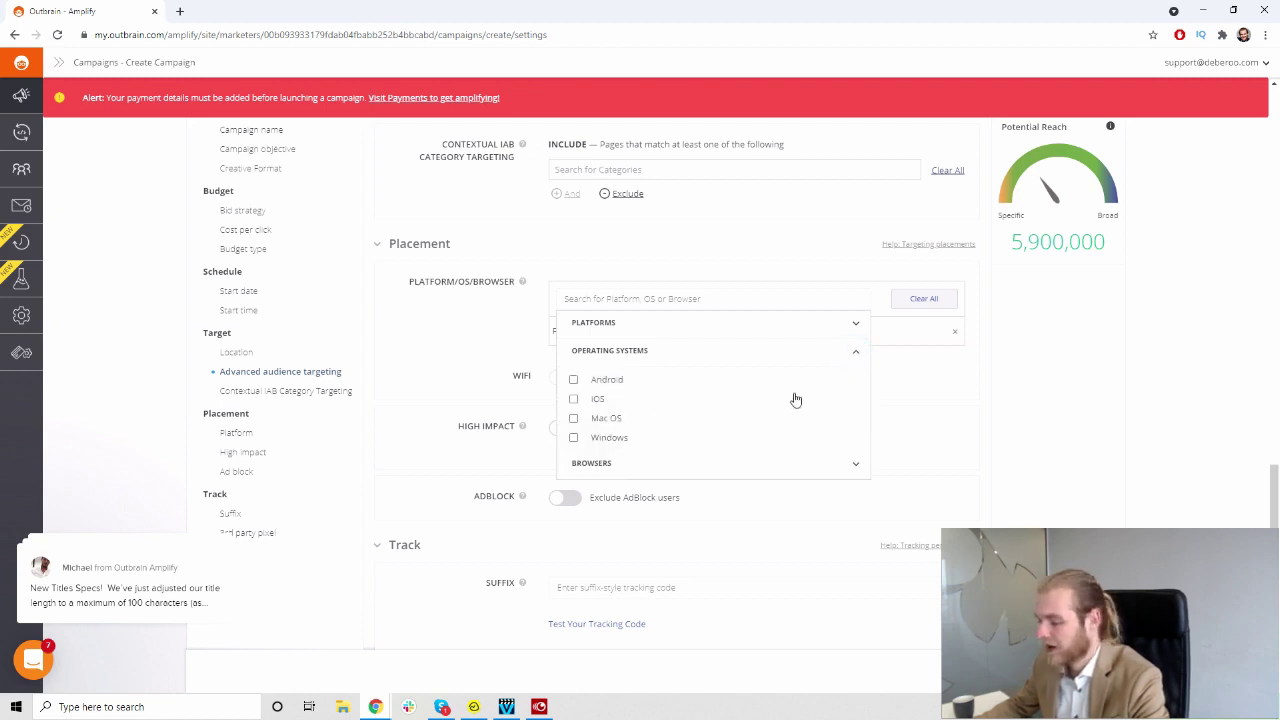
left_click(856, 353)
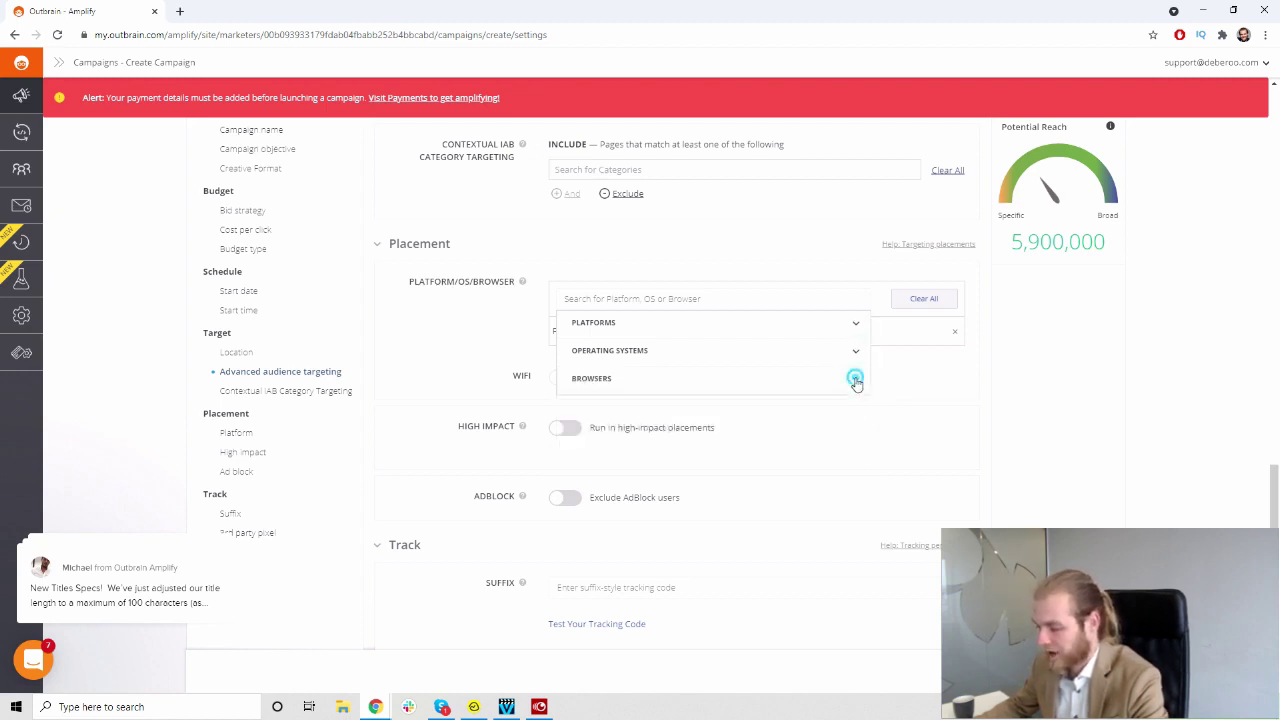
left_click(855, 377)
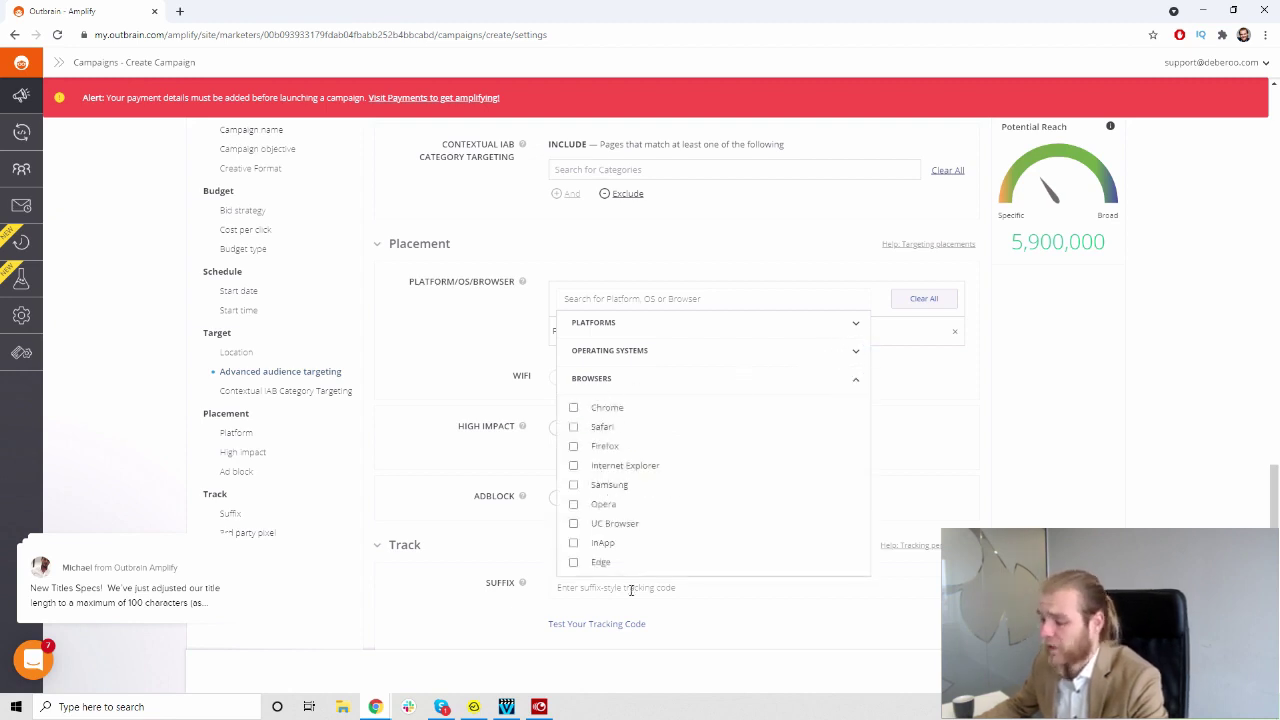
left_click(856, 380)
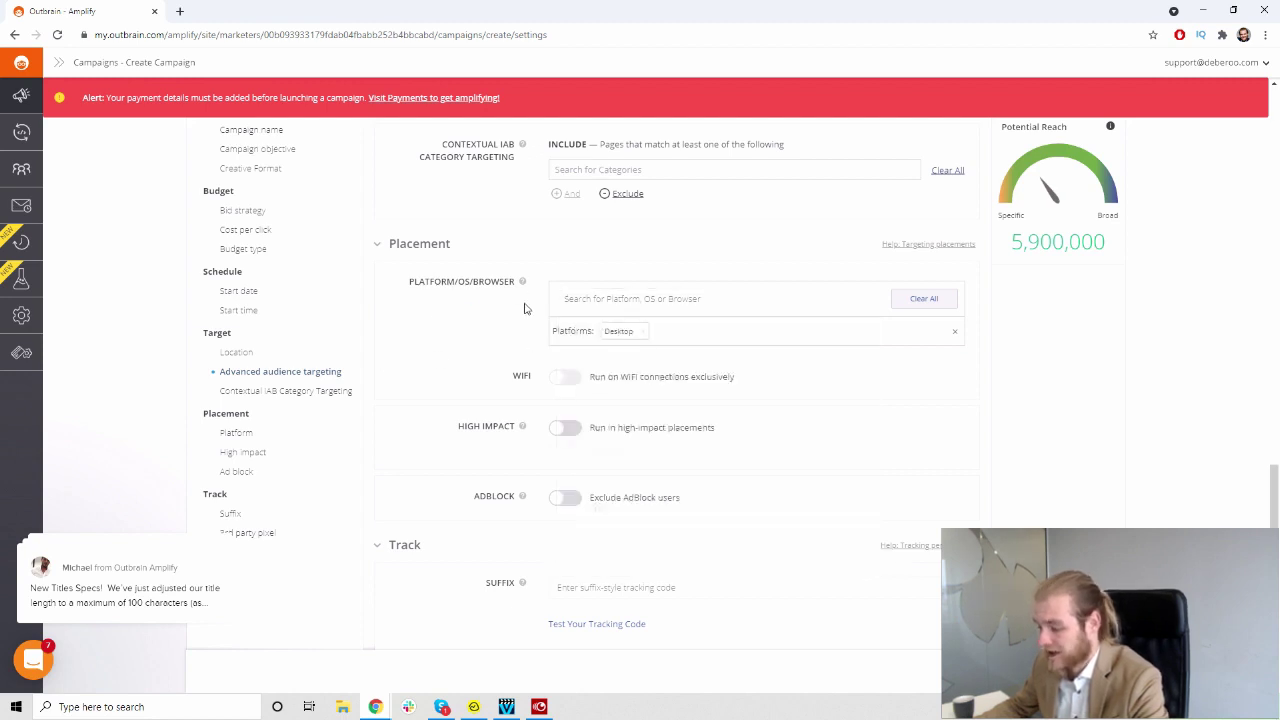
- Replace the Desktop platform with Smartphone in the platform targeting
scroll(523, 308, "down", 1)
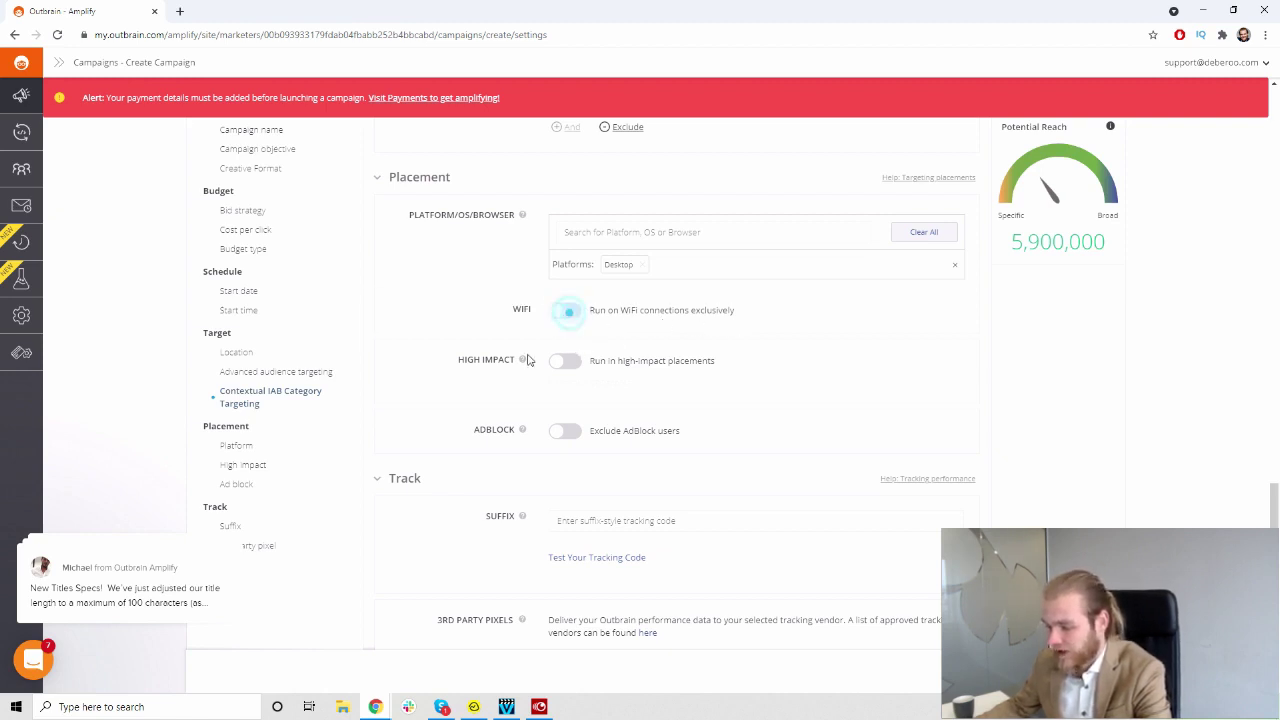
triple_click(575, 318)
left_click(575, 318)
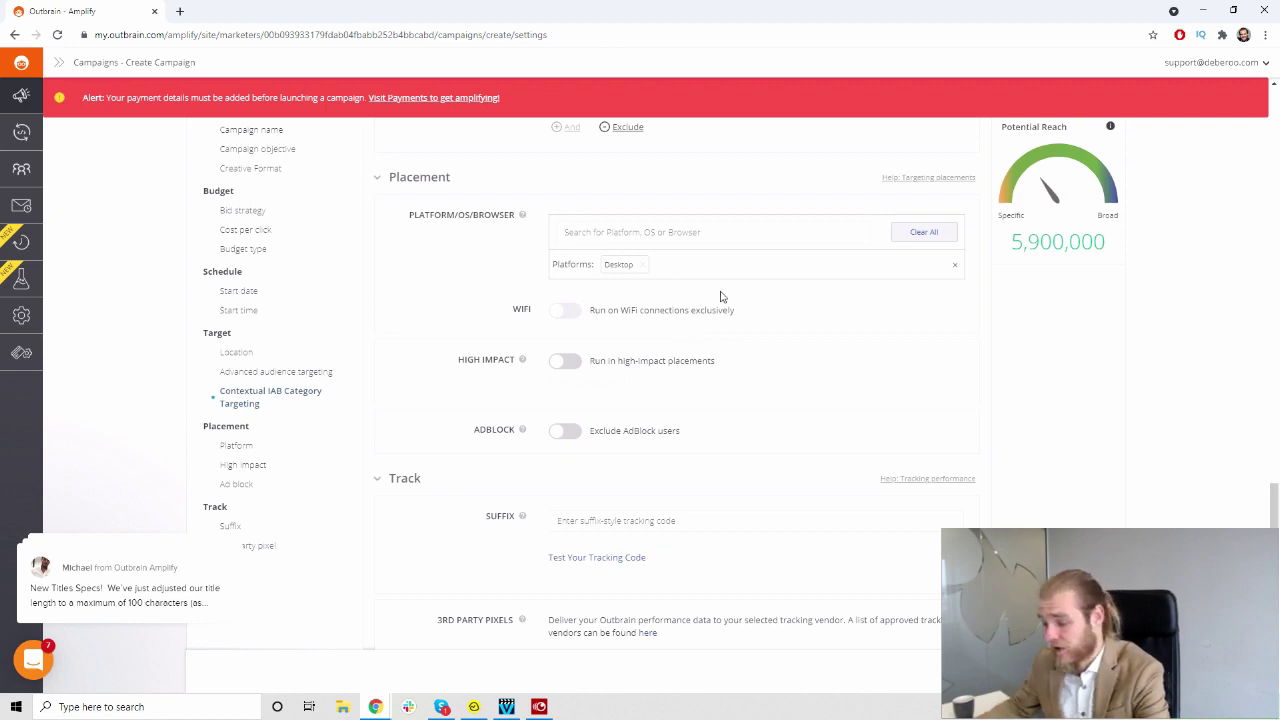
left_click(642, 266)
left_click(777, 240)
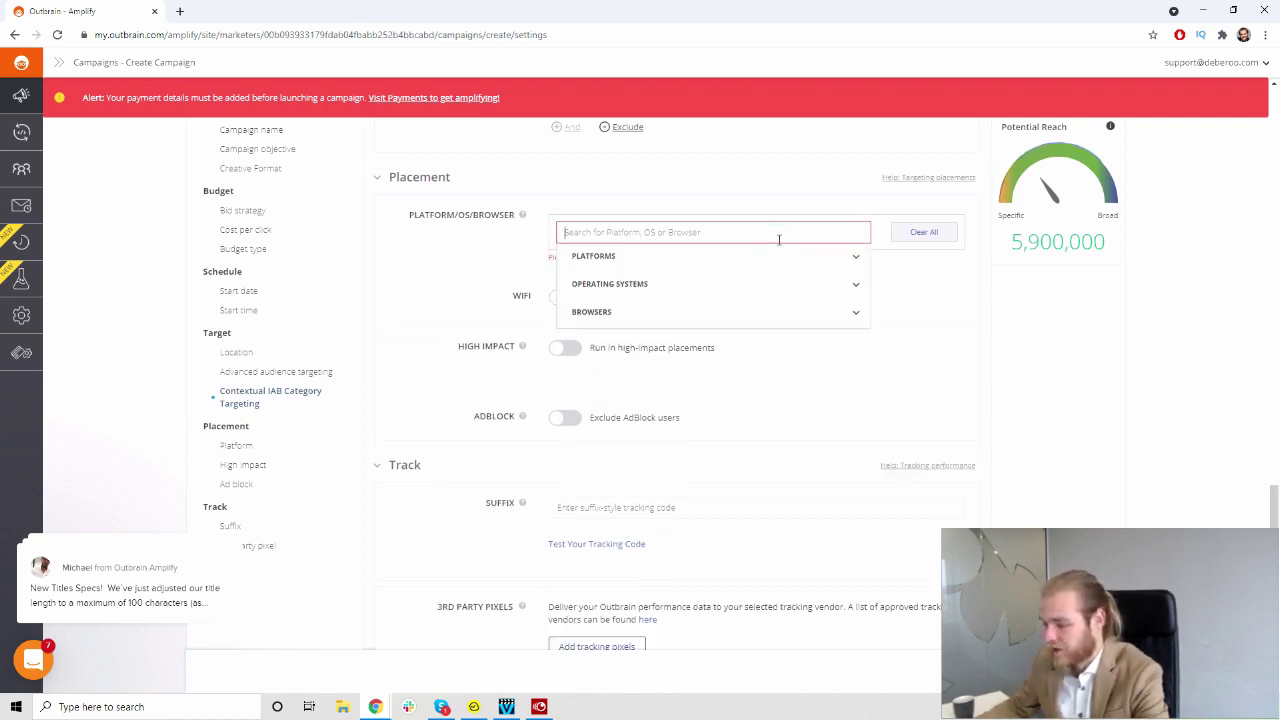
left_click(856, 260)
left_click(618, 285)
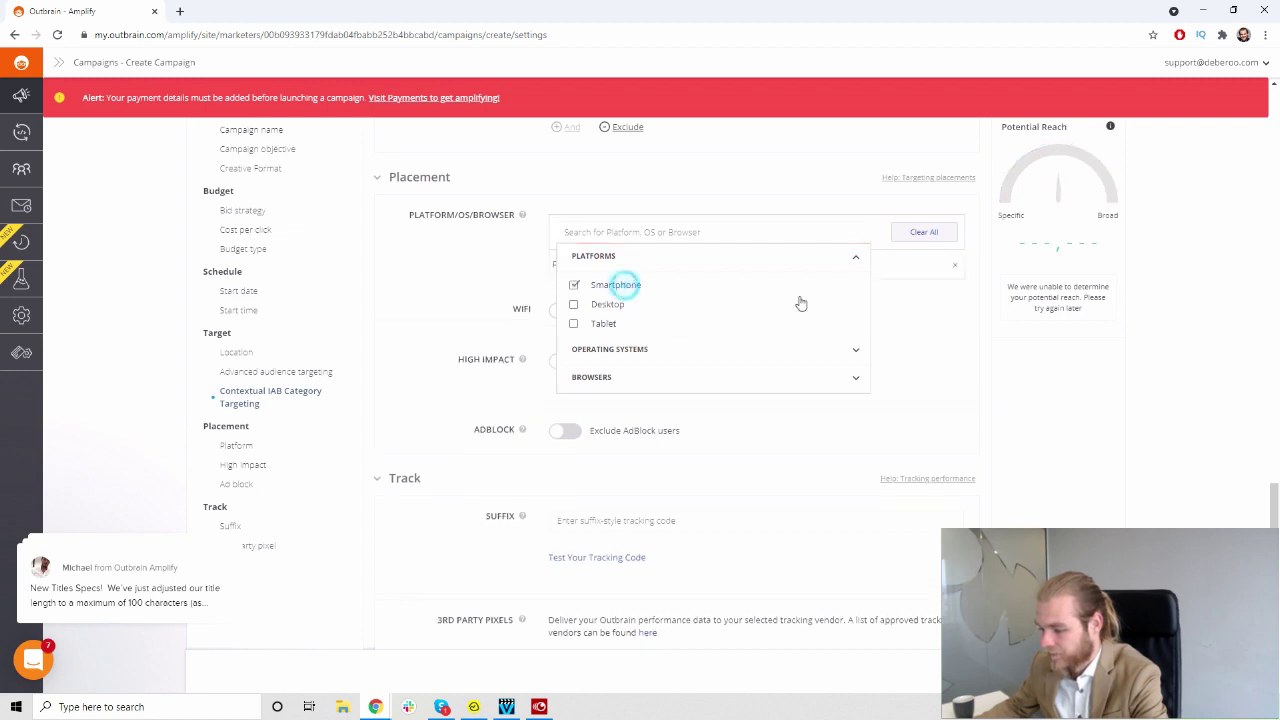
left_click(474, 254)
- Toggle the WiFi-only delivery switch on and off, leaving it off
left_click(565, 313)
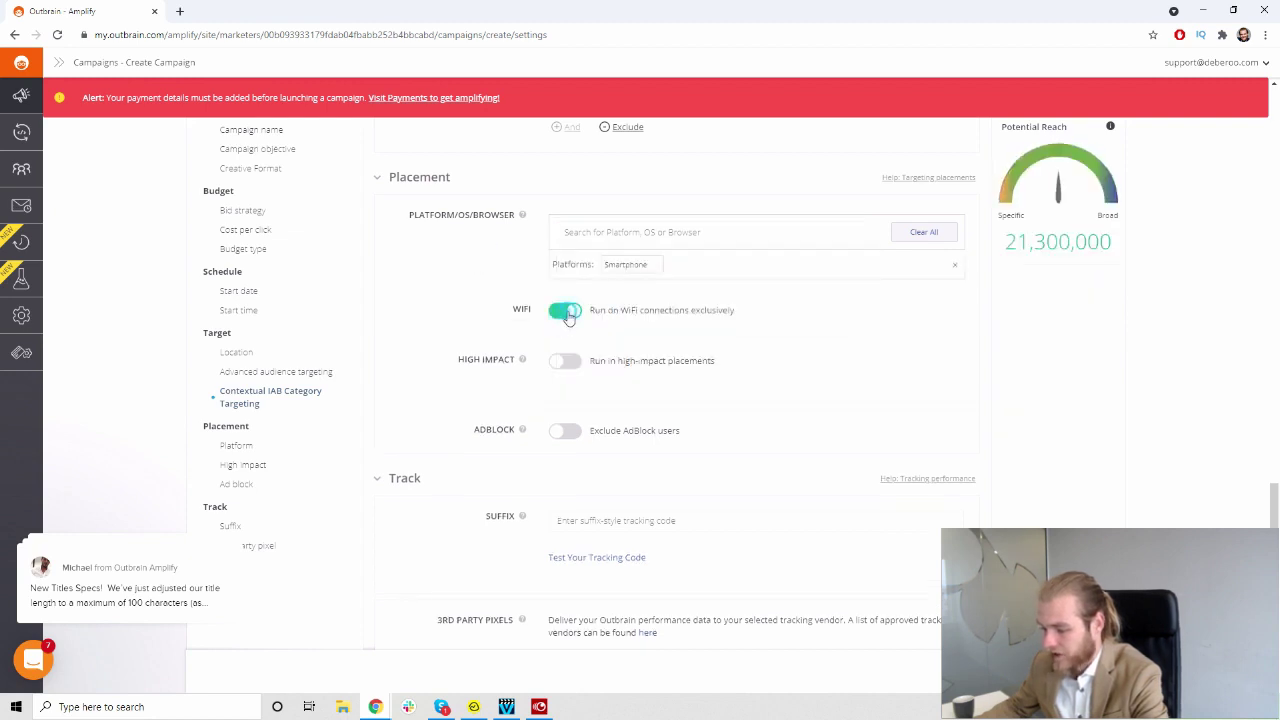
left_click(567, 317)
left_click(565, 316)
left_click(563, 316)
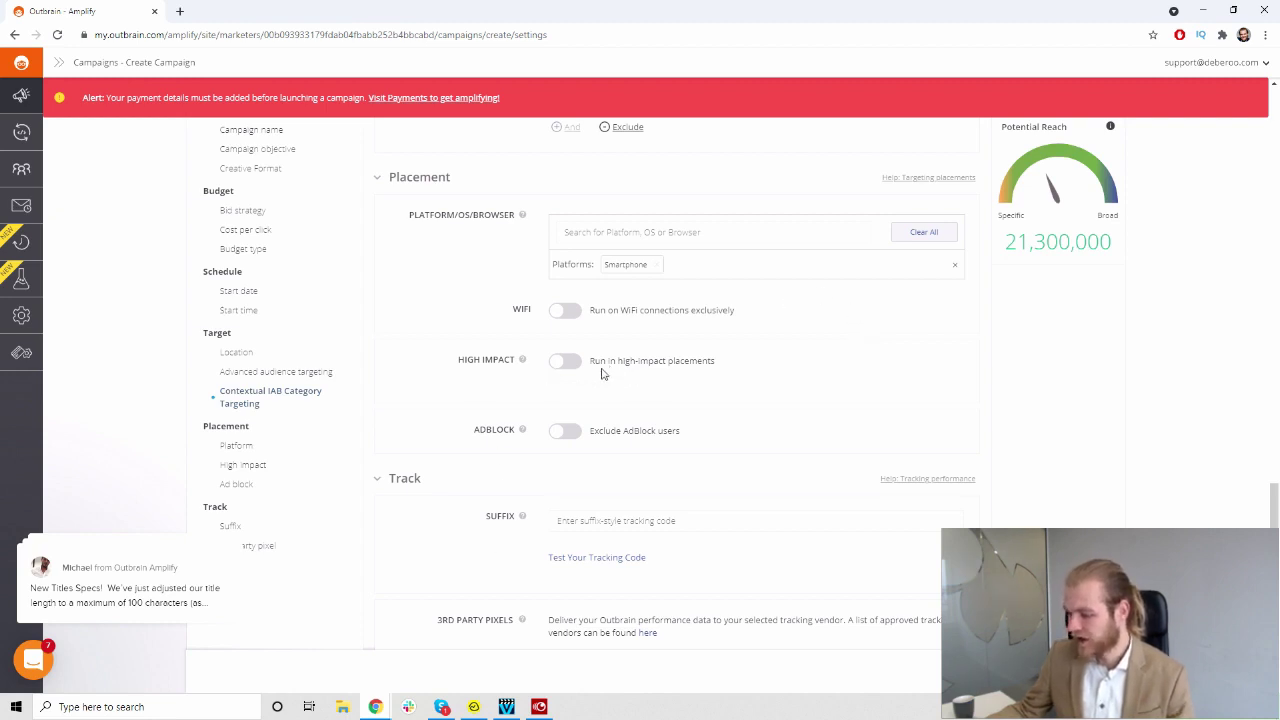
- Read the High Impact info, try High Impact placements on, then switch them back off
left_click(525, 360)
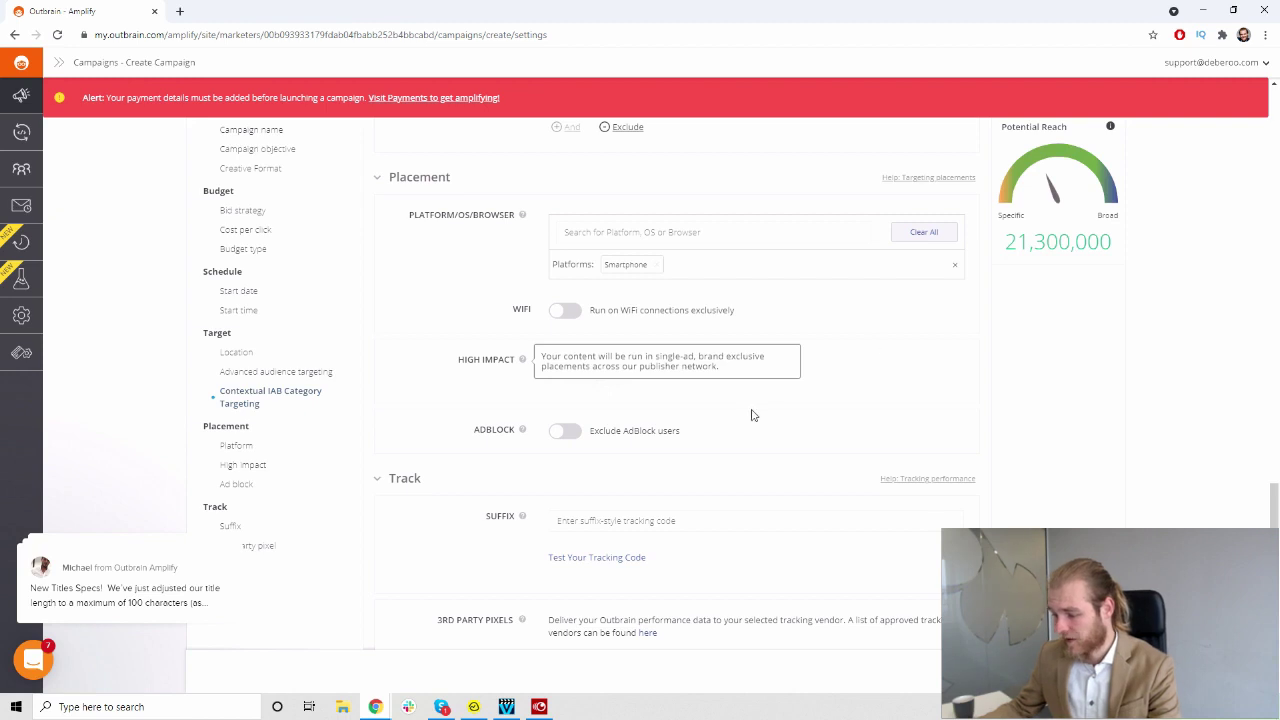
left_click(563, 360)
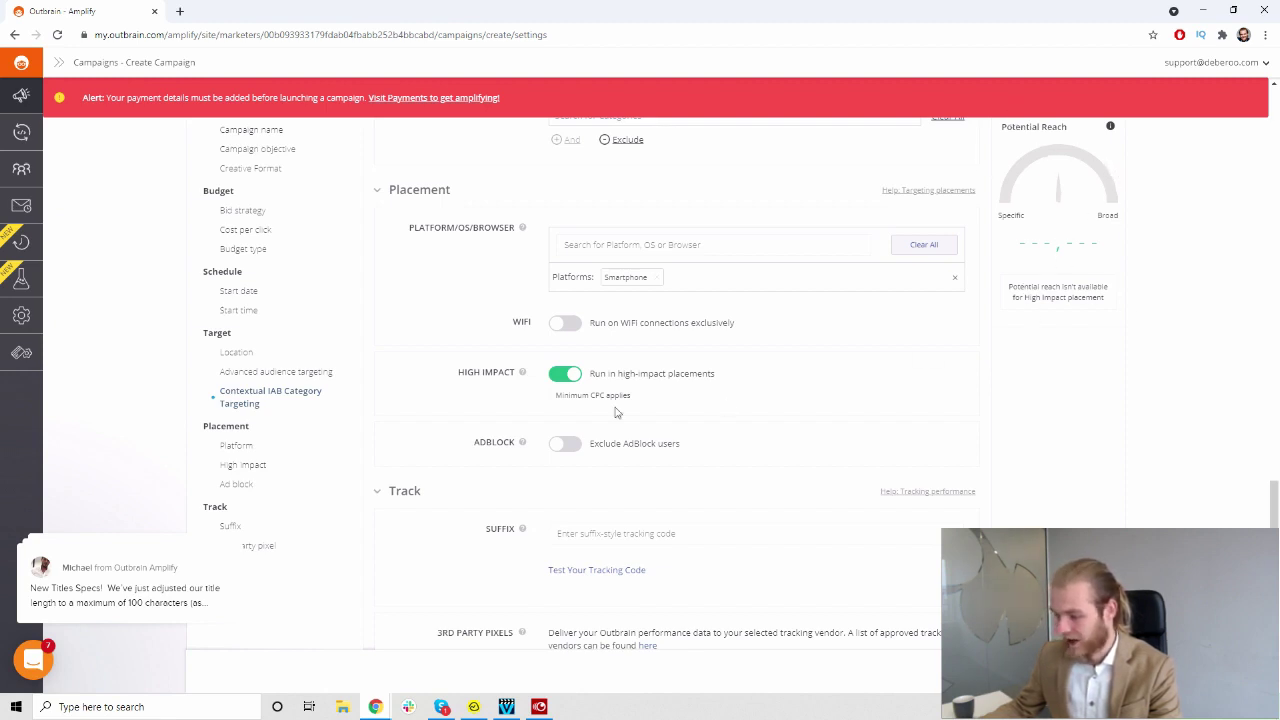
left_click(566, 373)
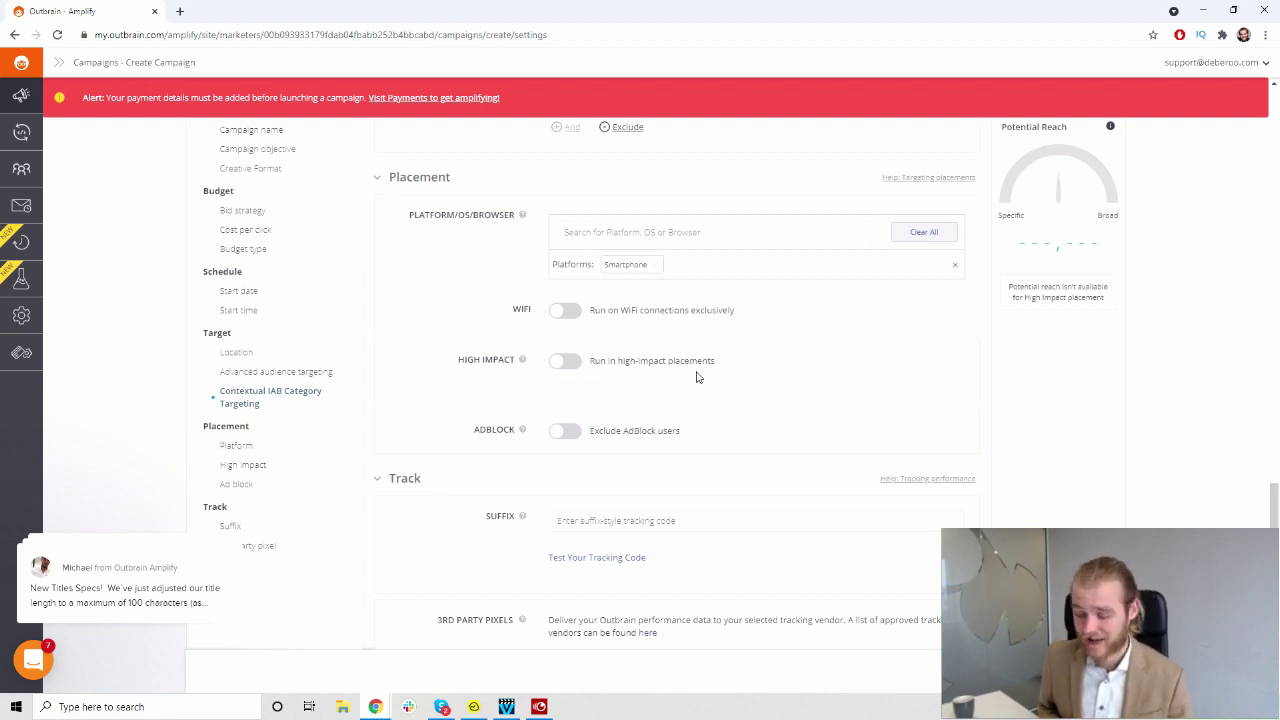
- Toggle the 'Exclude AdBlock users' switch, finishing with AdBlock users excluded
scroll(620, 395, "down", 1)
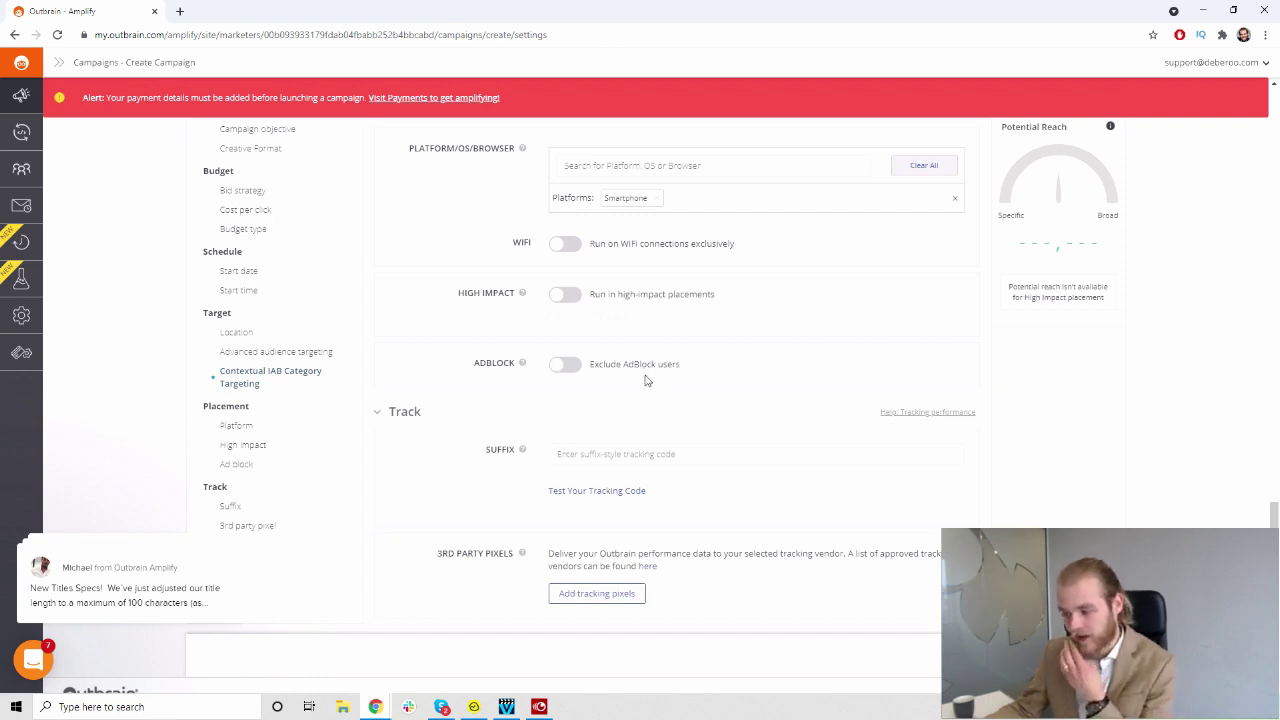
left_click(563, 366)
left_click(563, 368)
left_click(563, 368)
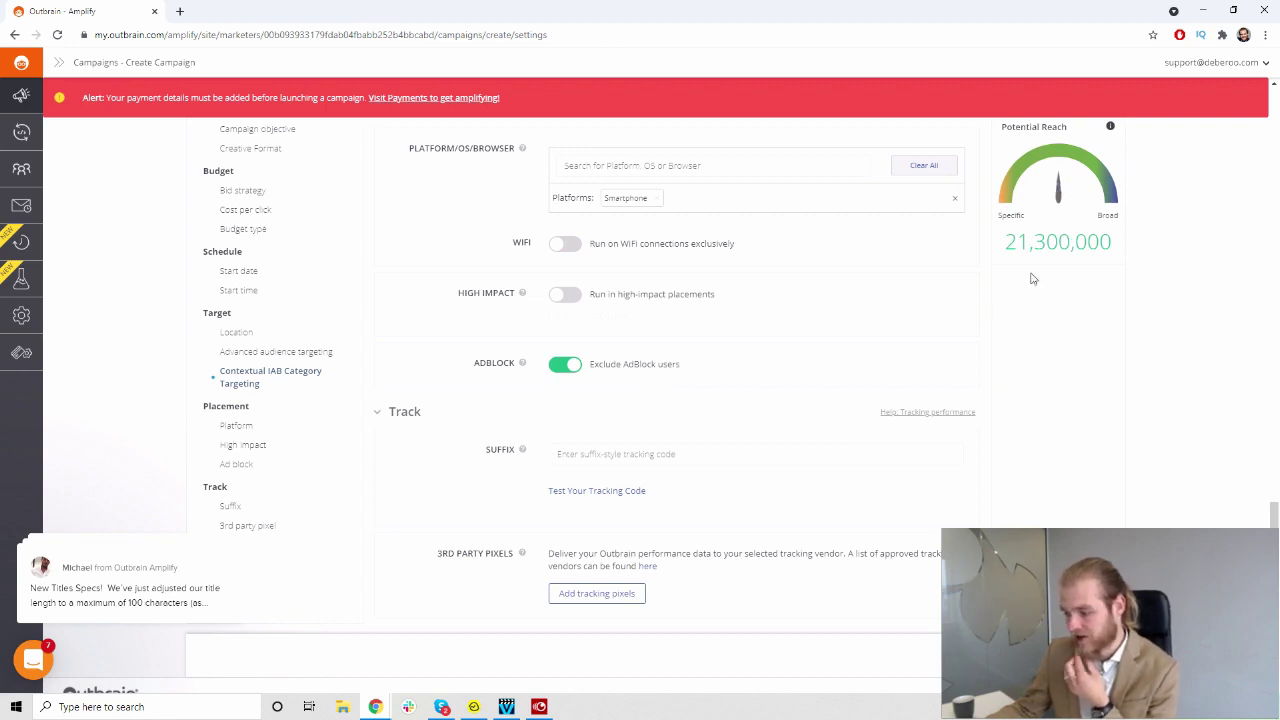
- Turn the ADBLOCK exclusion off so AdBlock users are included
left_click(582, 368)
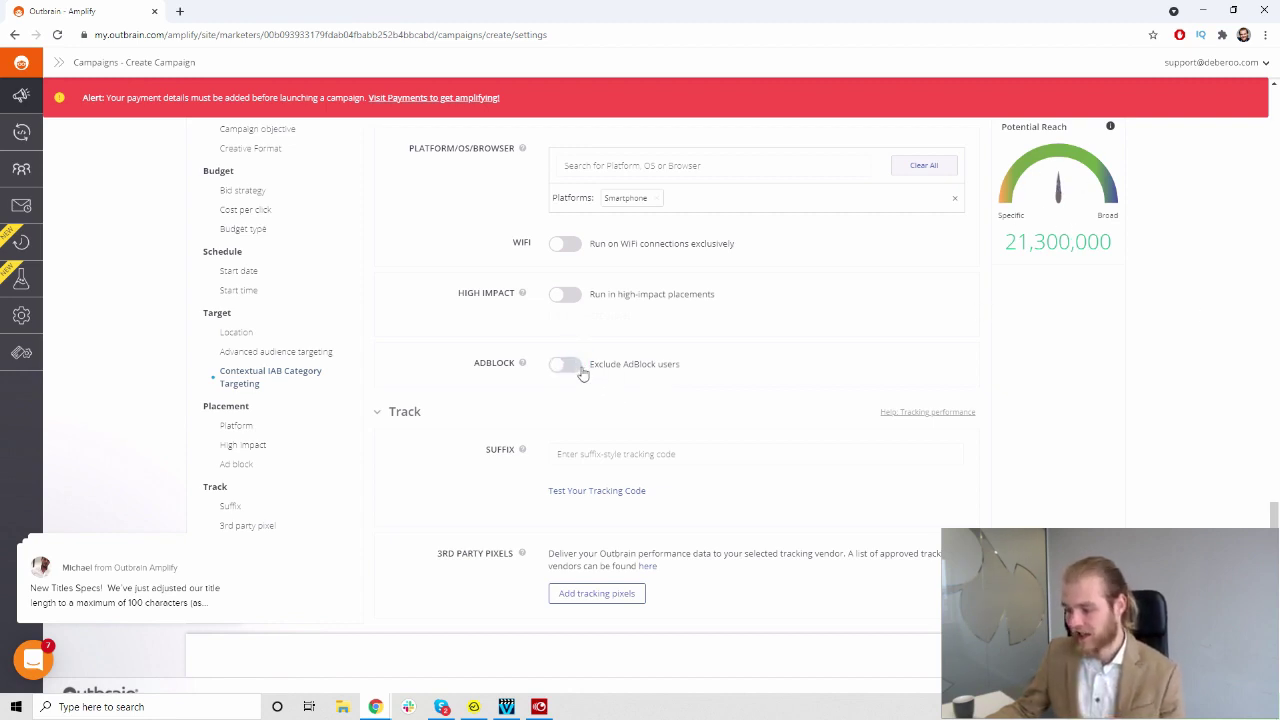
left_click(583, 372)
left_click(588, 372)
- Leave the tracking suffix blank and choose to add tracking pixels
scroll(814, 329, "down", 1)
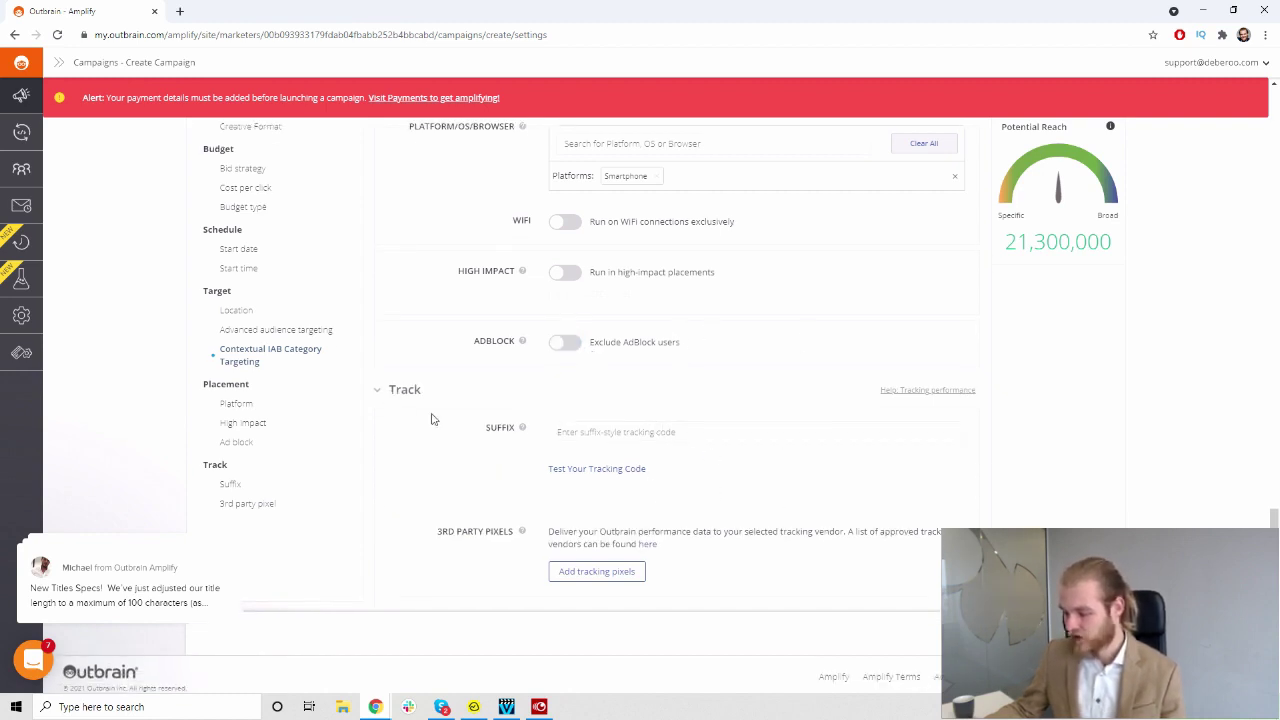
mouse_move(523, 432)
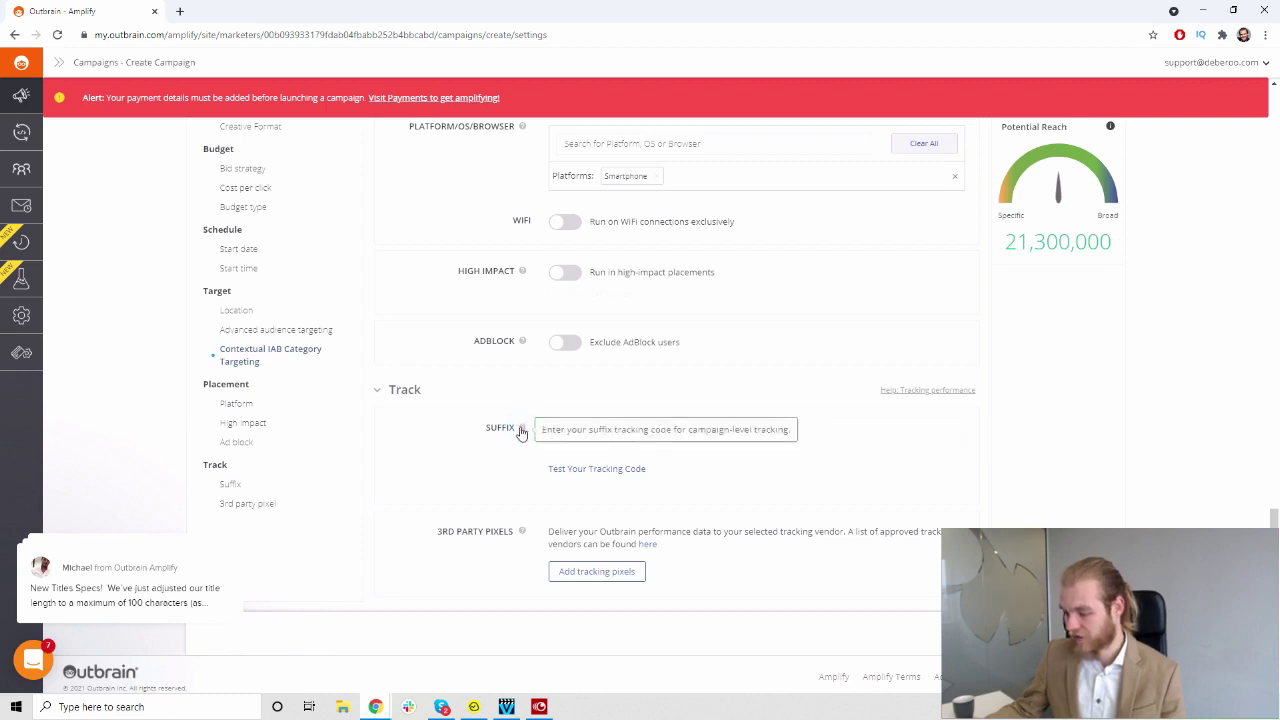
left_click(685, 430)
left_click(699, 468)
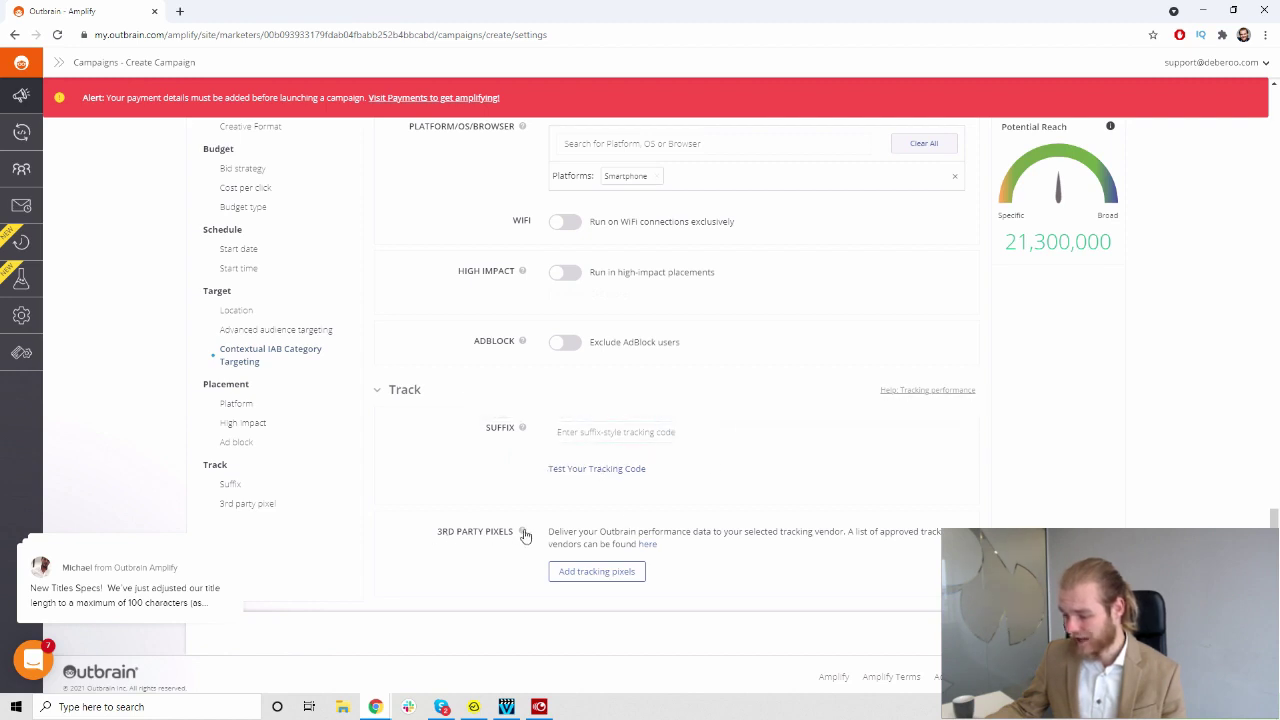
left_click(592, 576)
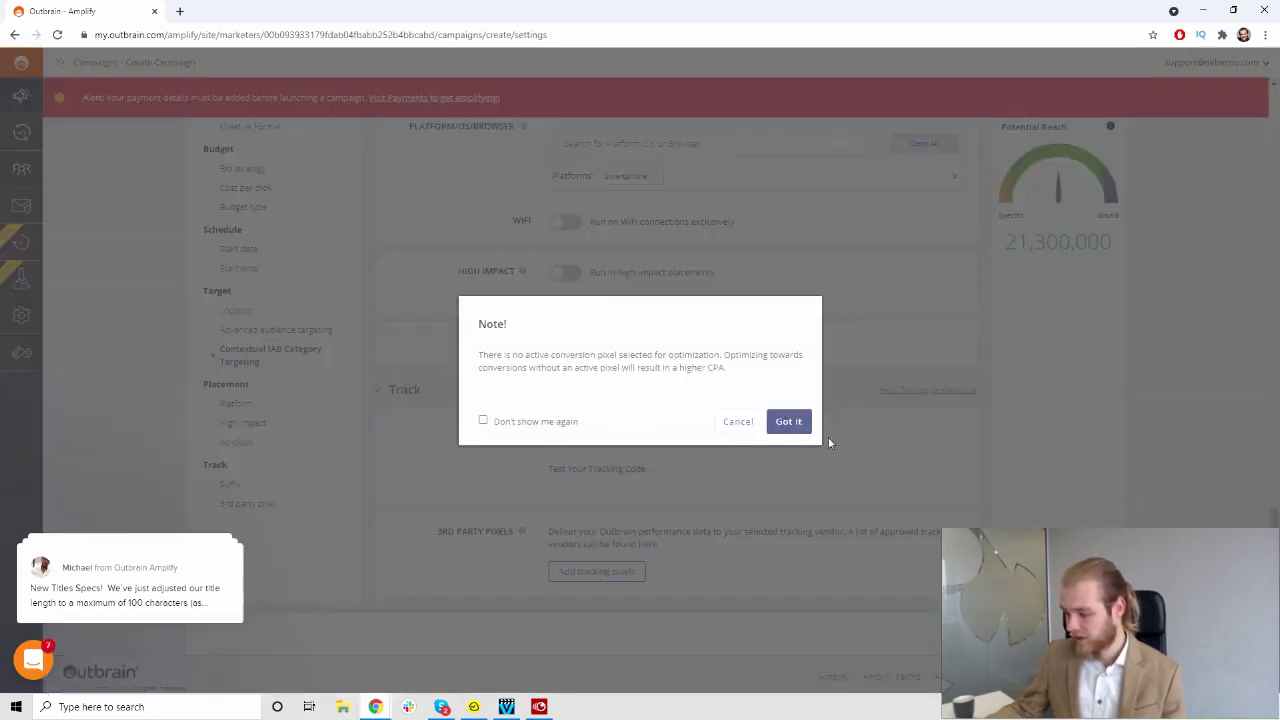
- Set the ad URL to deberoo.com, replacing CAMPAIGNURL.com, and load its title and logo image
left_click(798, 421)
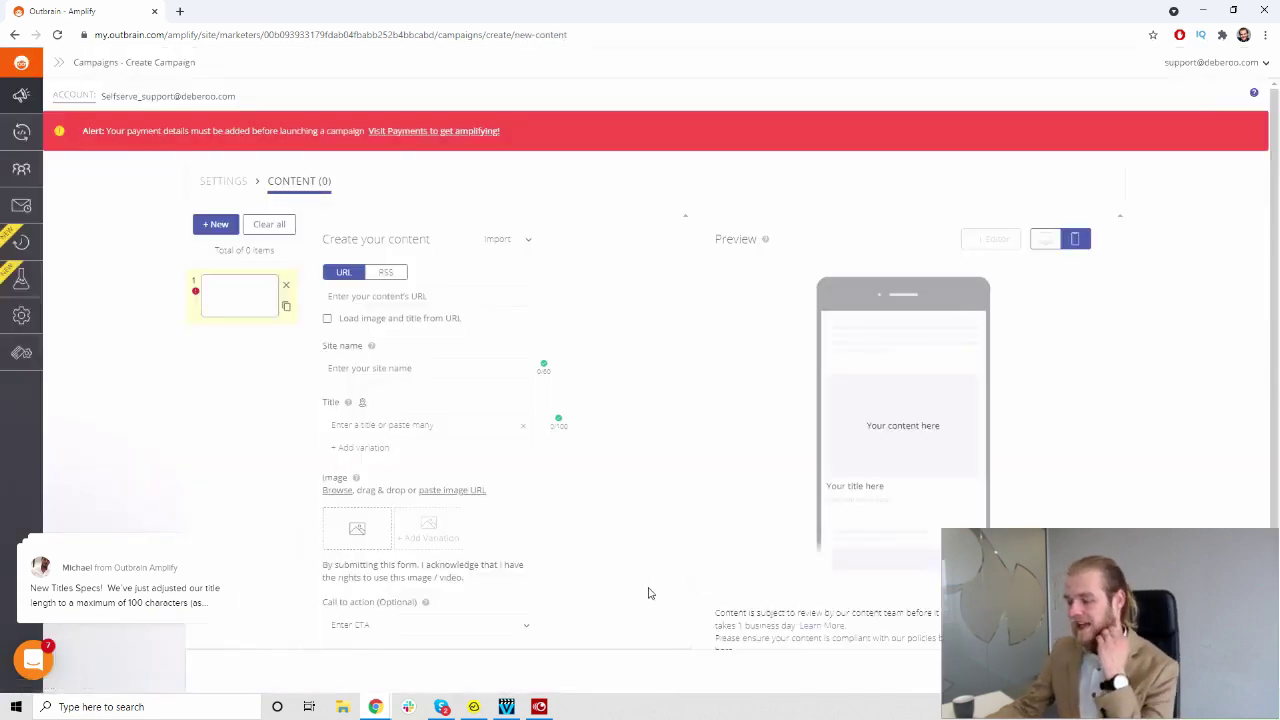
left_click(458, 296)
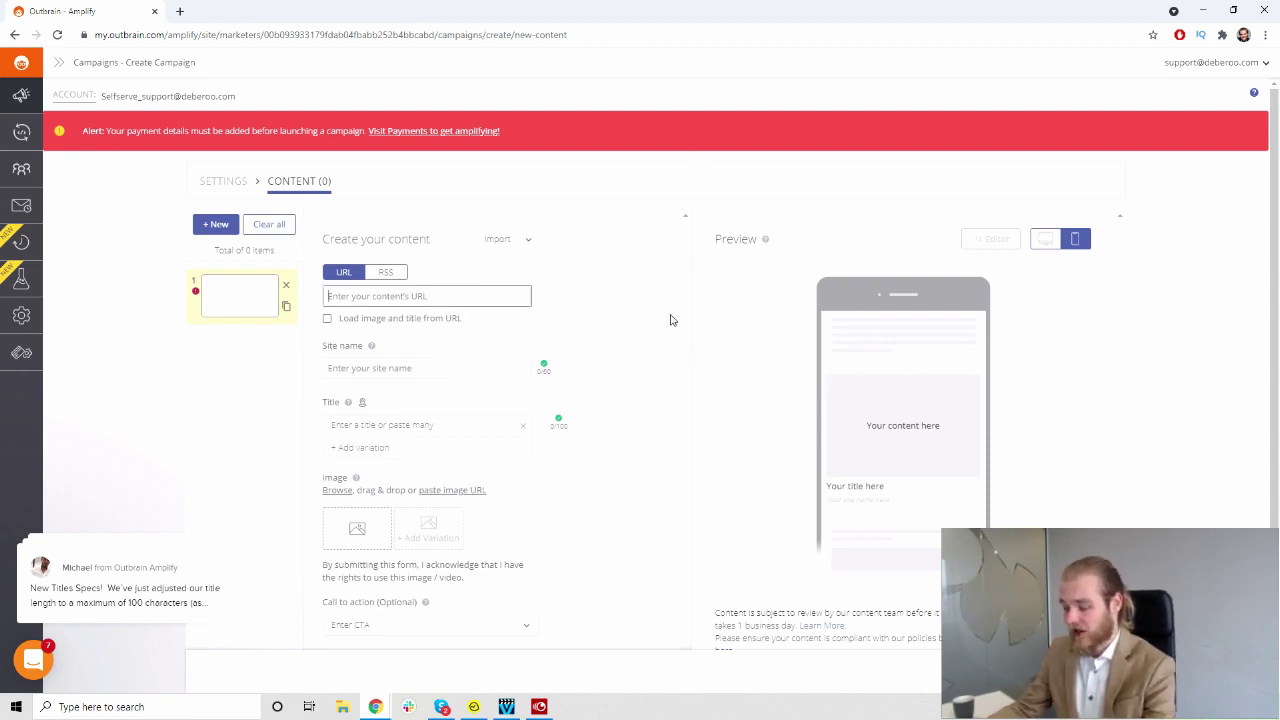
type("CAMPAIGNURL")
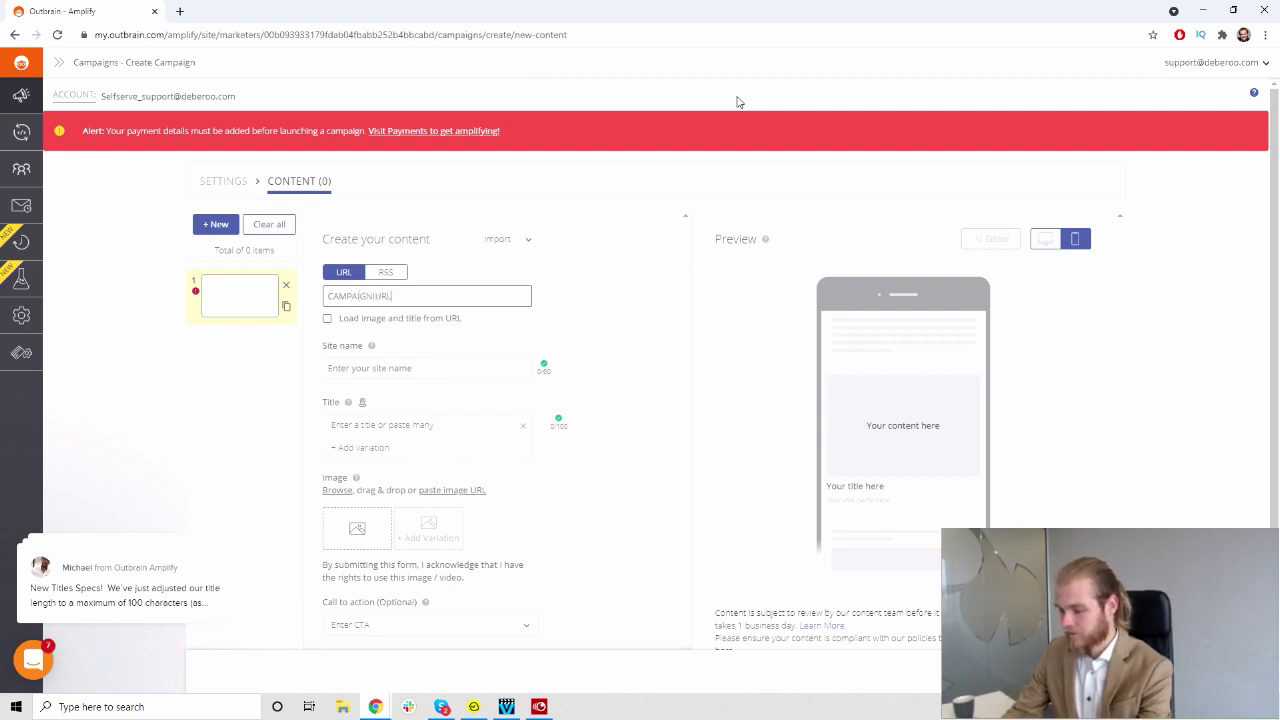
type(".com")
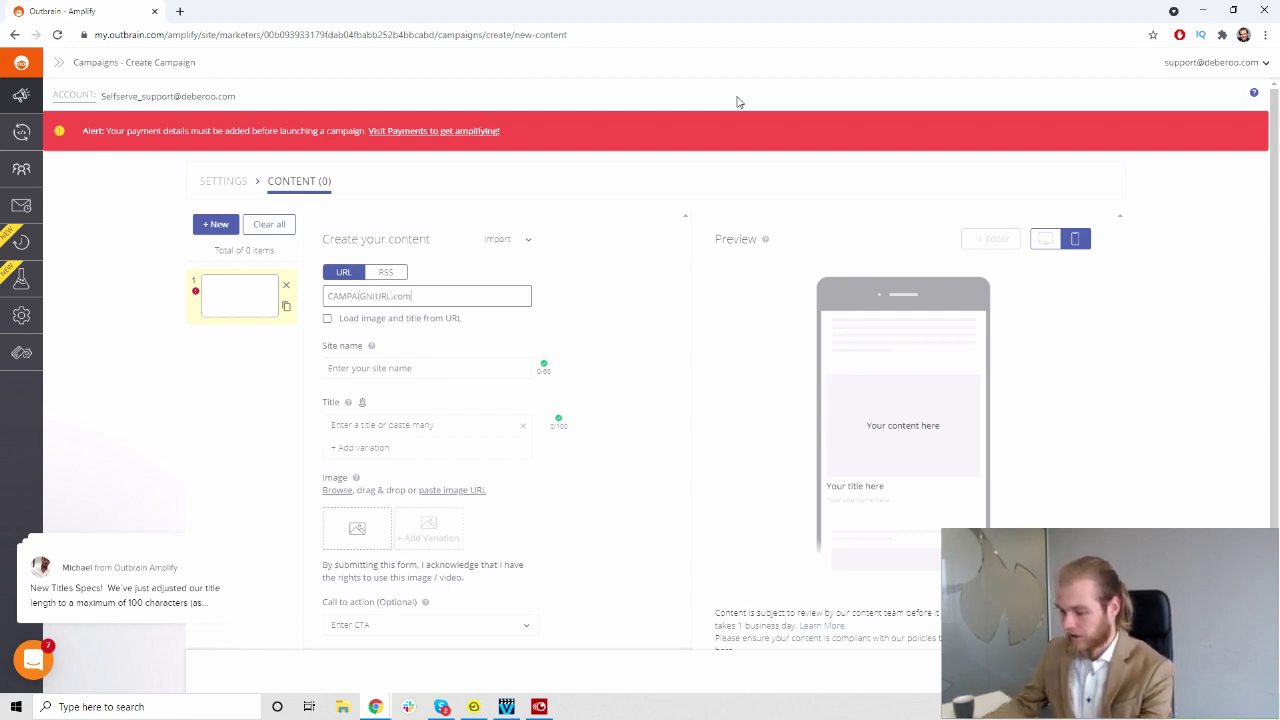
left_click(634, 266)
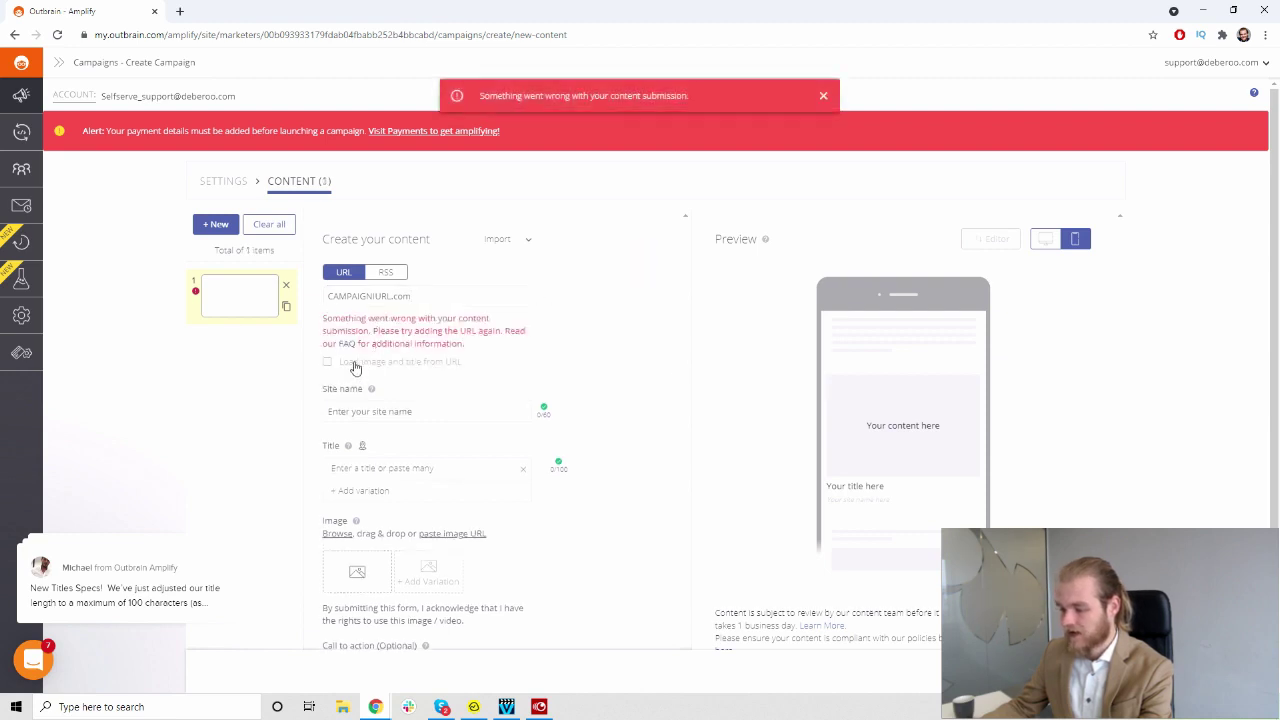
left_click(356, 368)
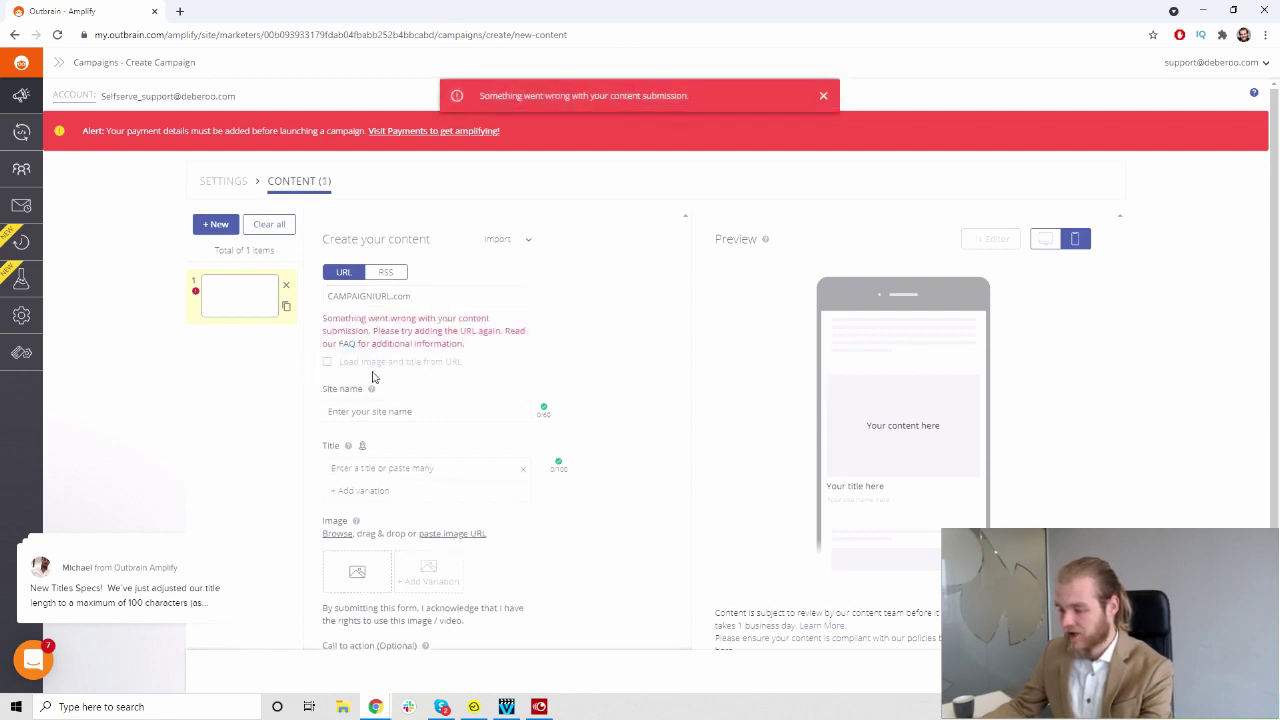
double_click(437, 295)
type("d")
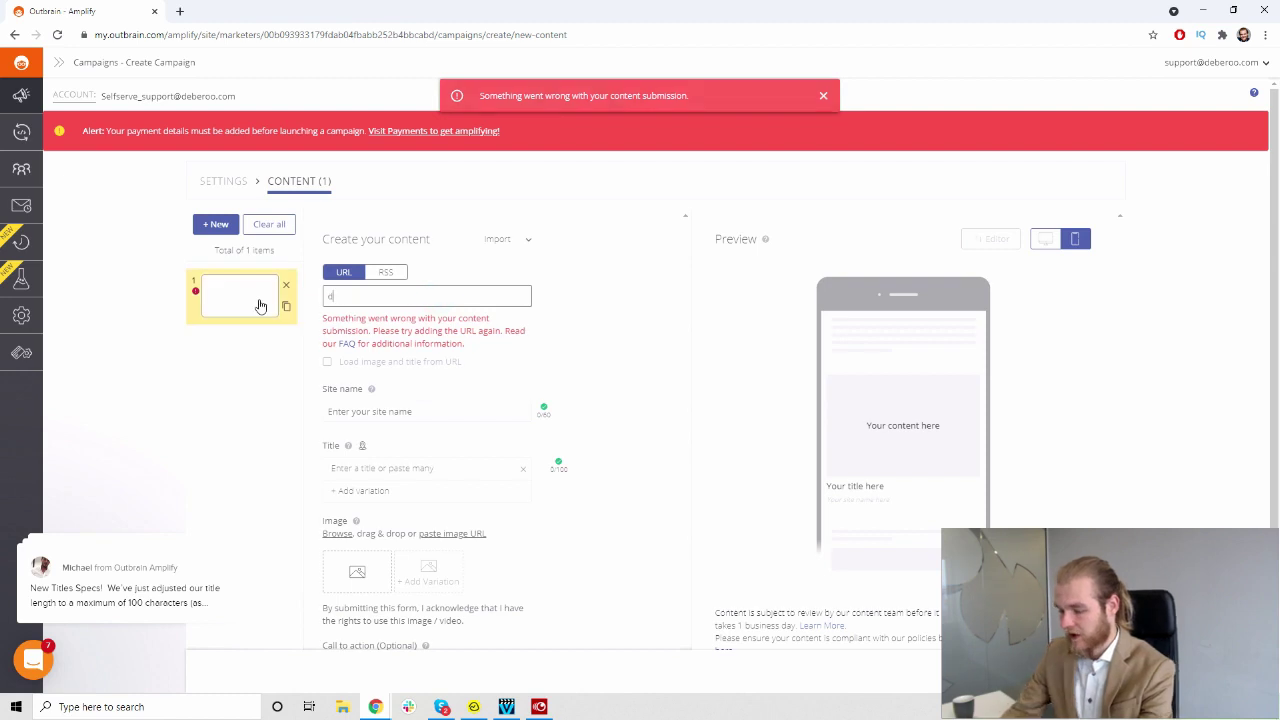
type("eberoo.com")
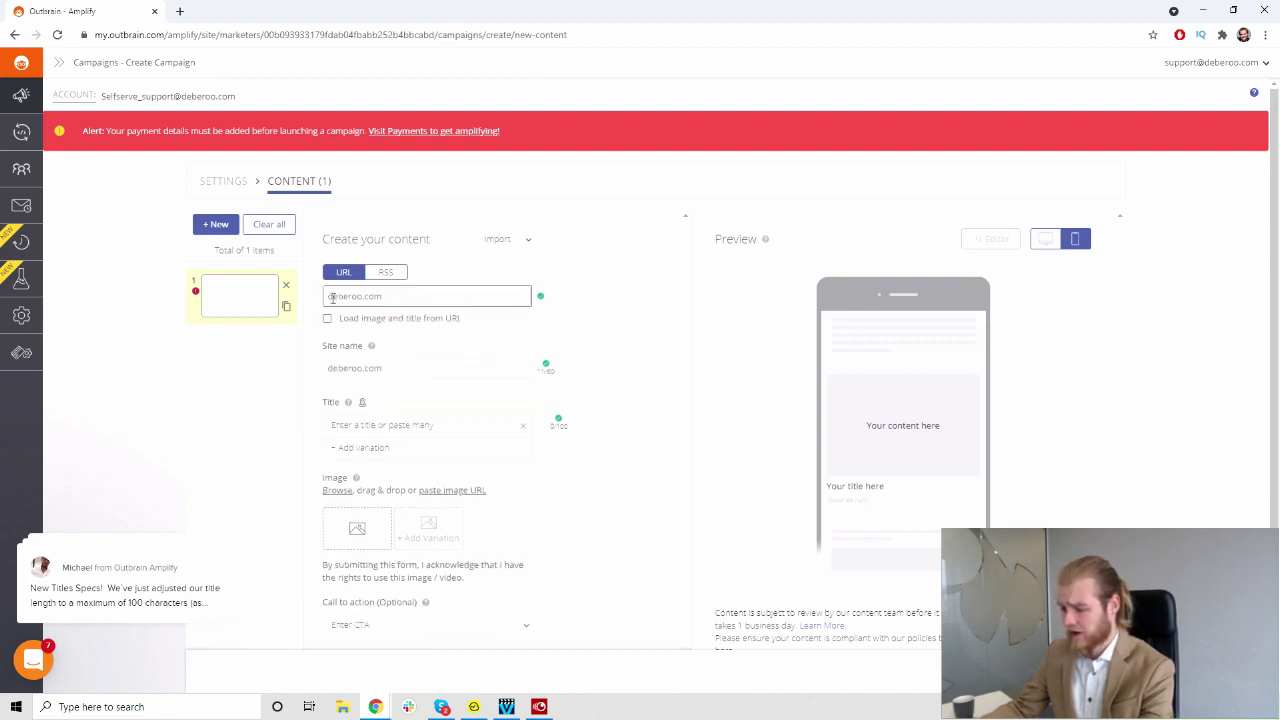
left_click(385, 322)
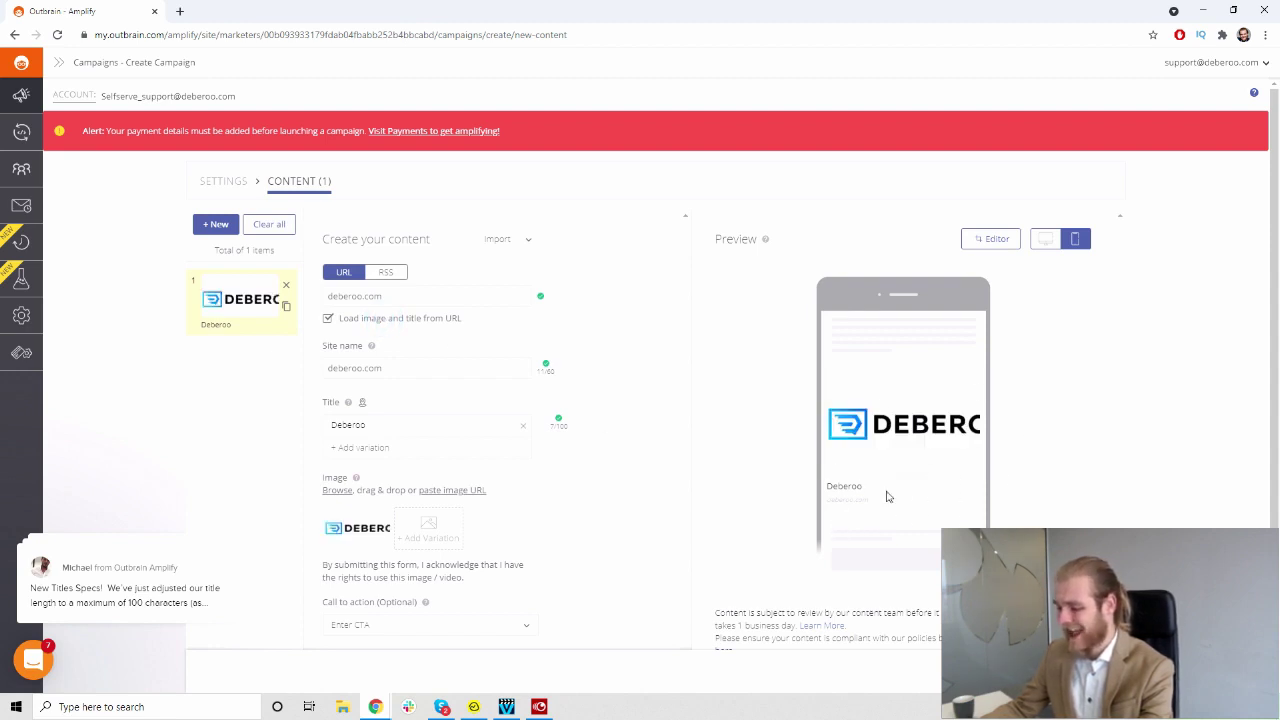
- Set the ad's site name to deberoo.com
left_click(380, 321)
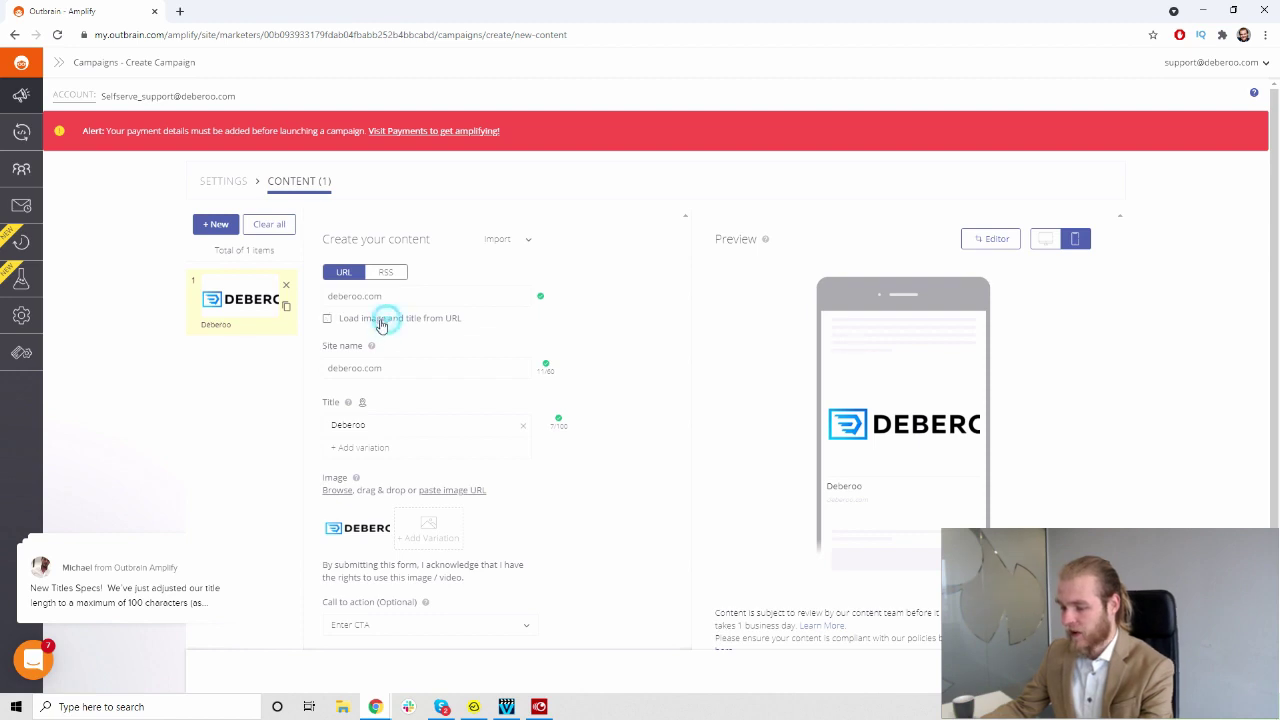
scroll(504, 347, "down", 1)
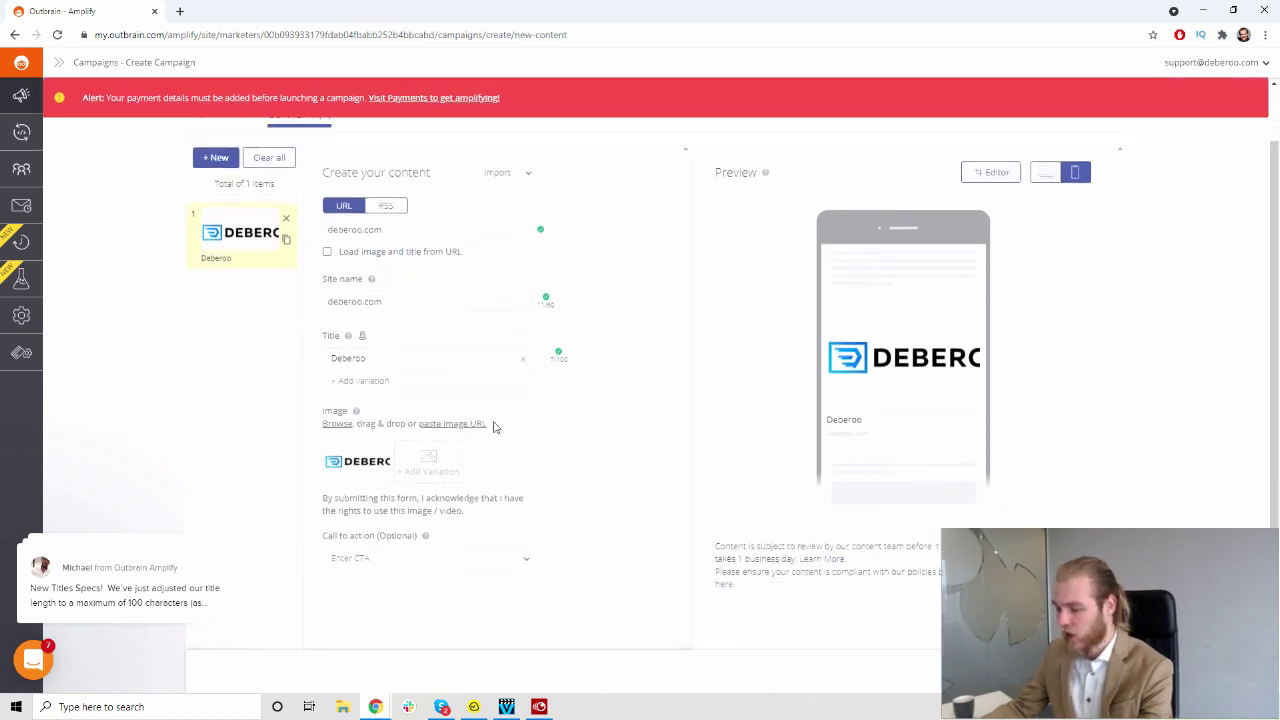
double_click(461, 295)
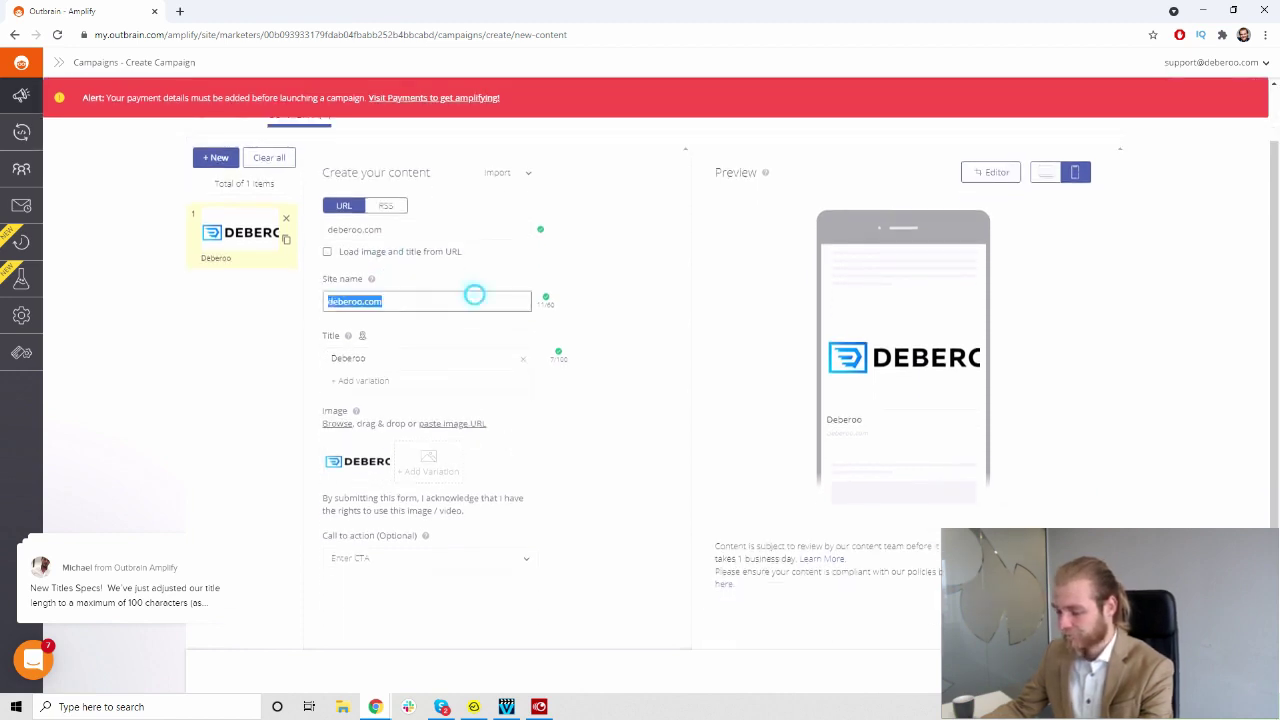
key("BackSpace")
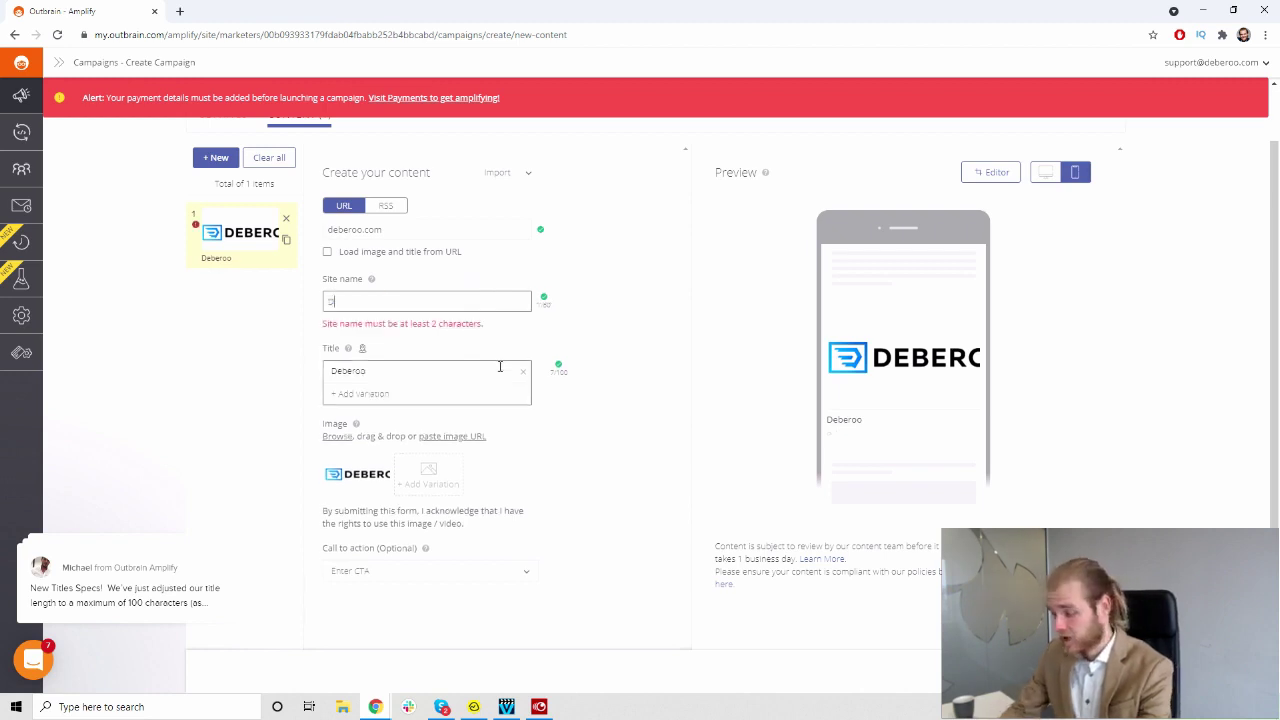
type("Deberoo")
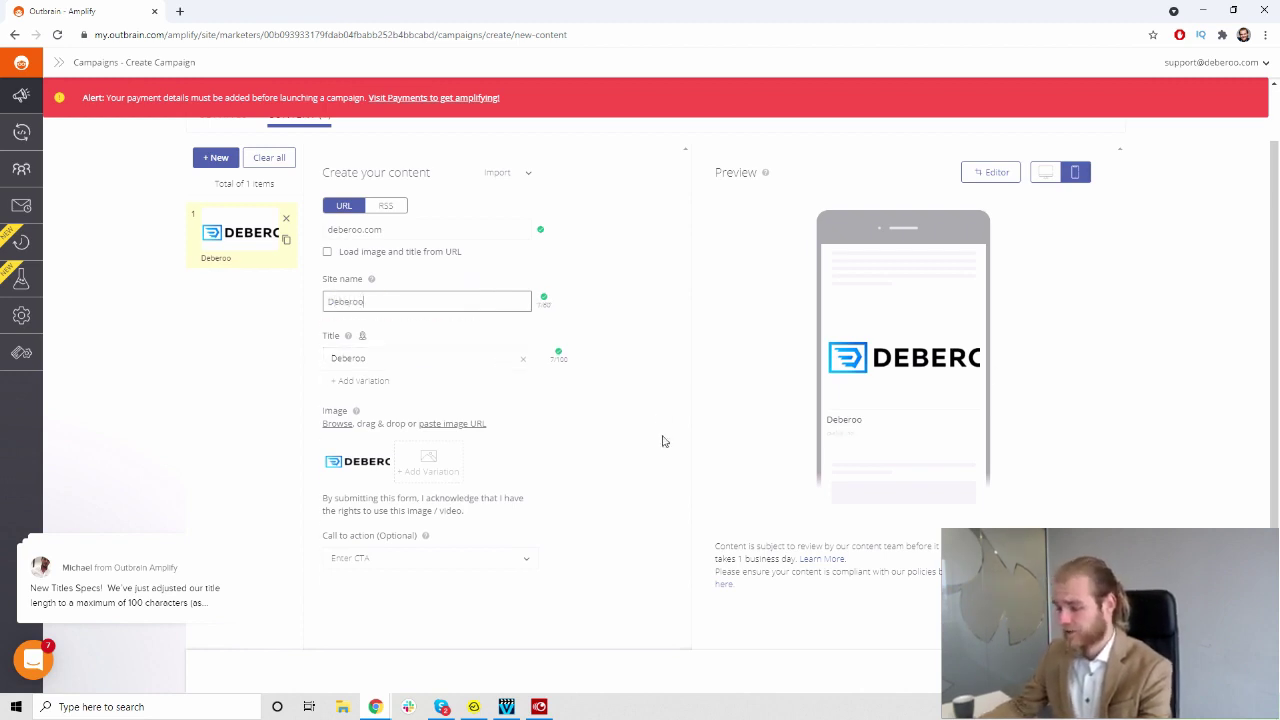
scroll(551, 420, "down", 1)
left_click(440, 232)
key("ctrl+a")
type("deb")
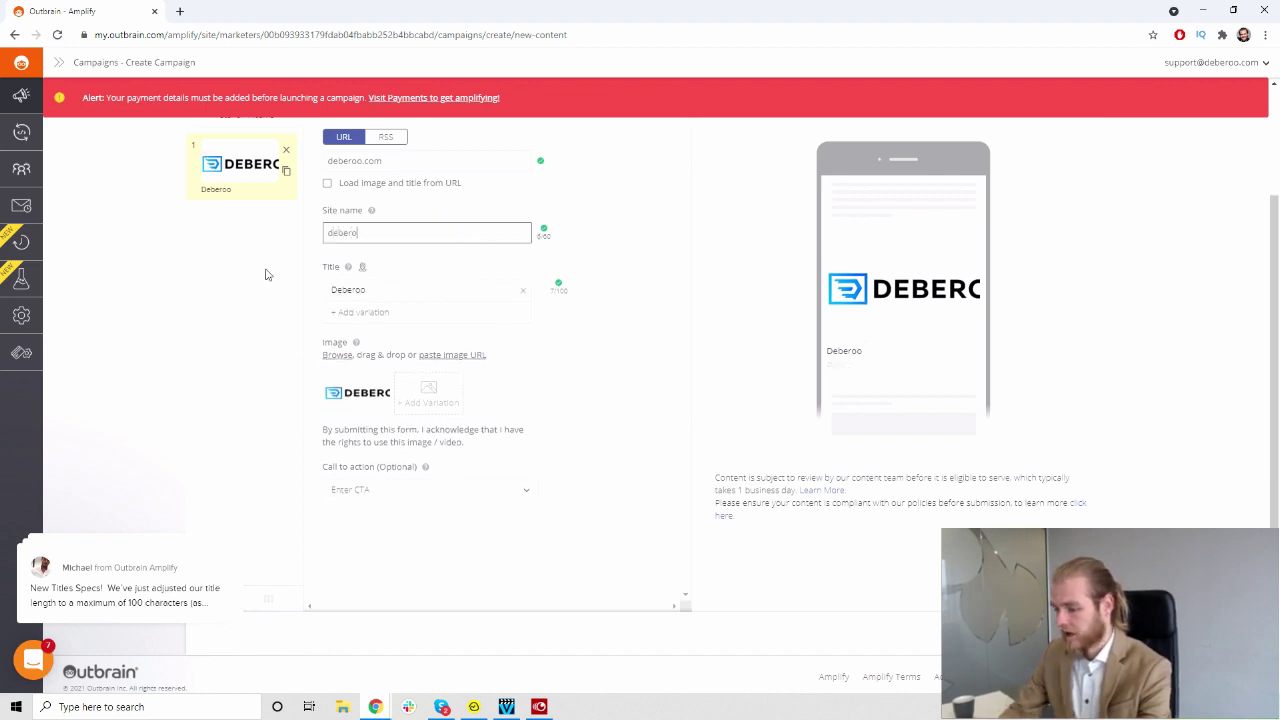
type("eroo.com")
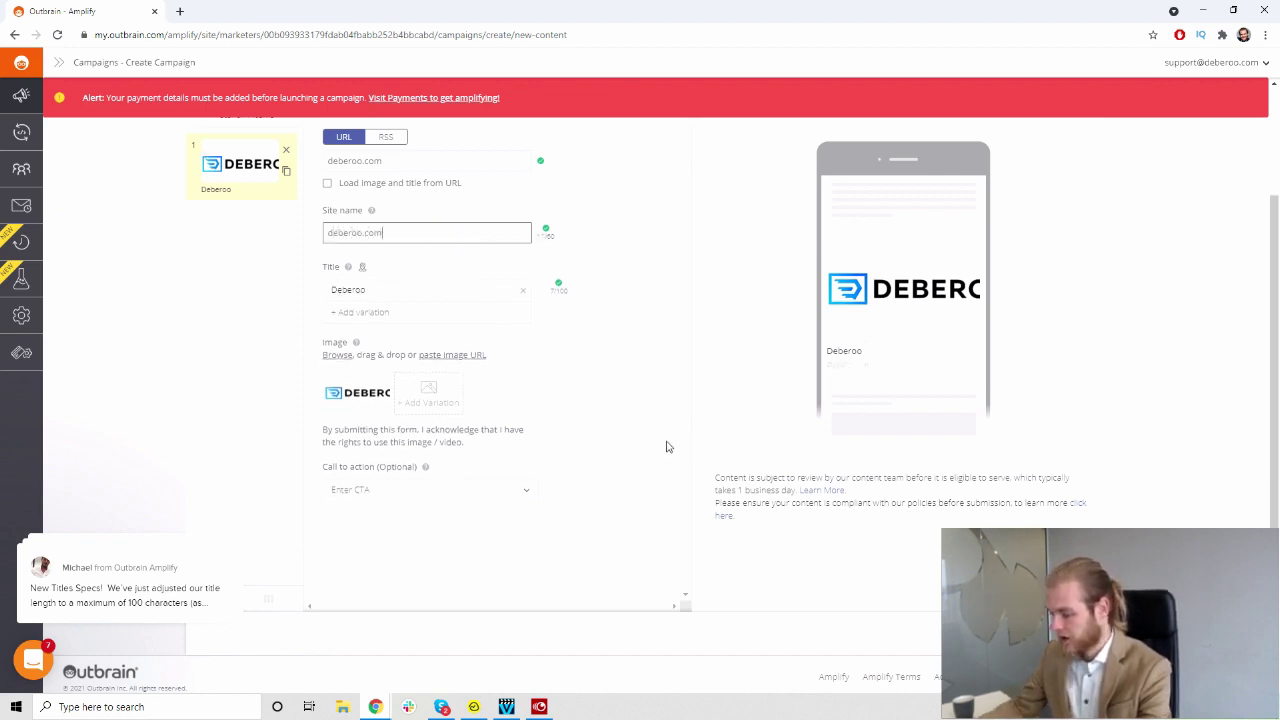
left_click(700, 445)
left_click_drag(824, 364, 870, 366)
left_click(648, 364)
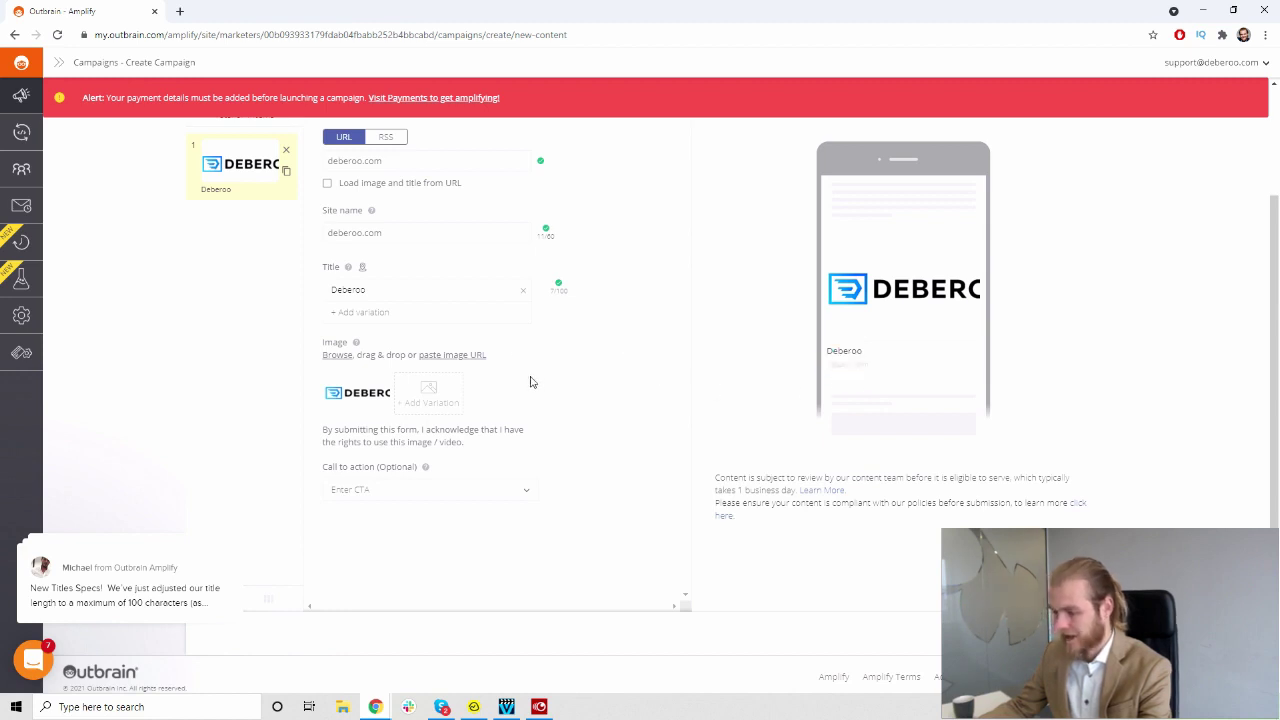
- Title the ad 'Deberoo Headline 1' and add a 'Deberoo Headline 2' variation
left_click(429, 290)
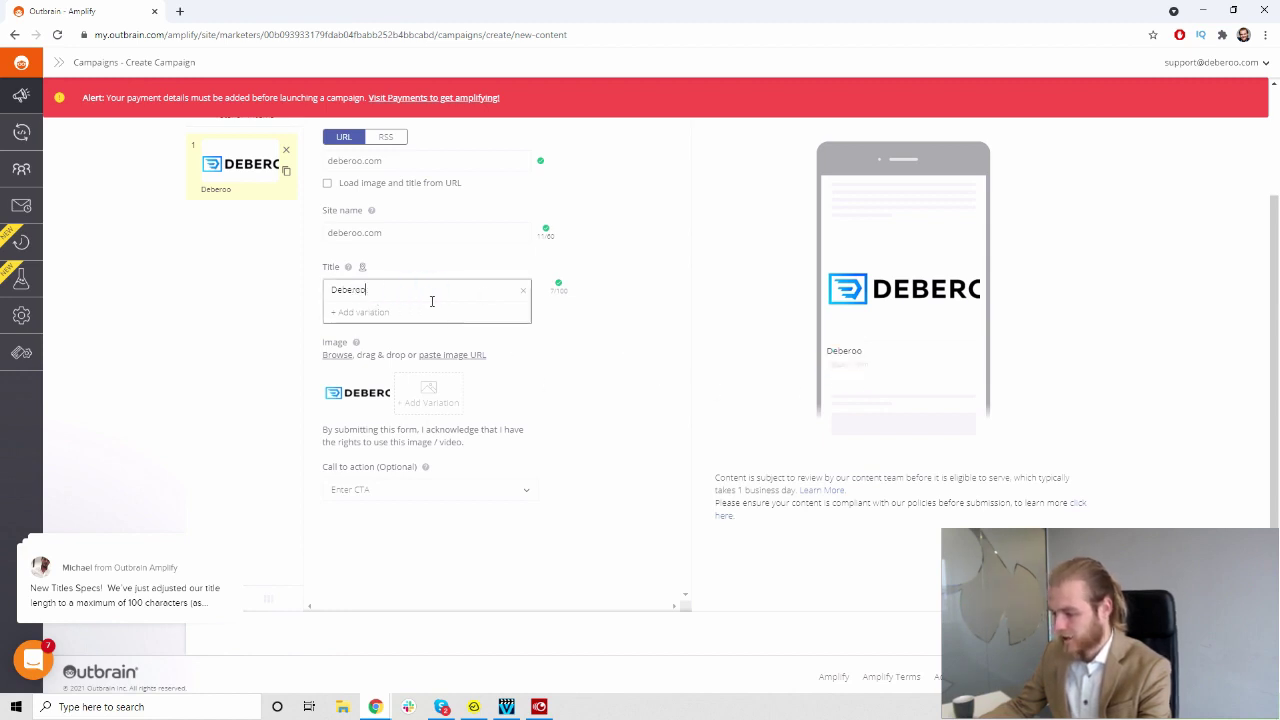
type("Headli")
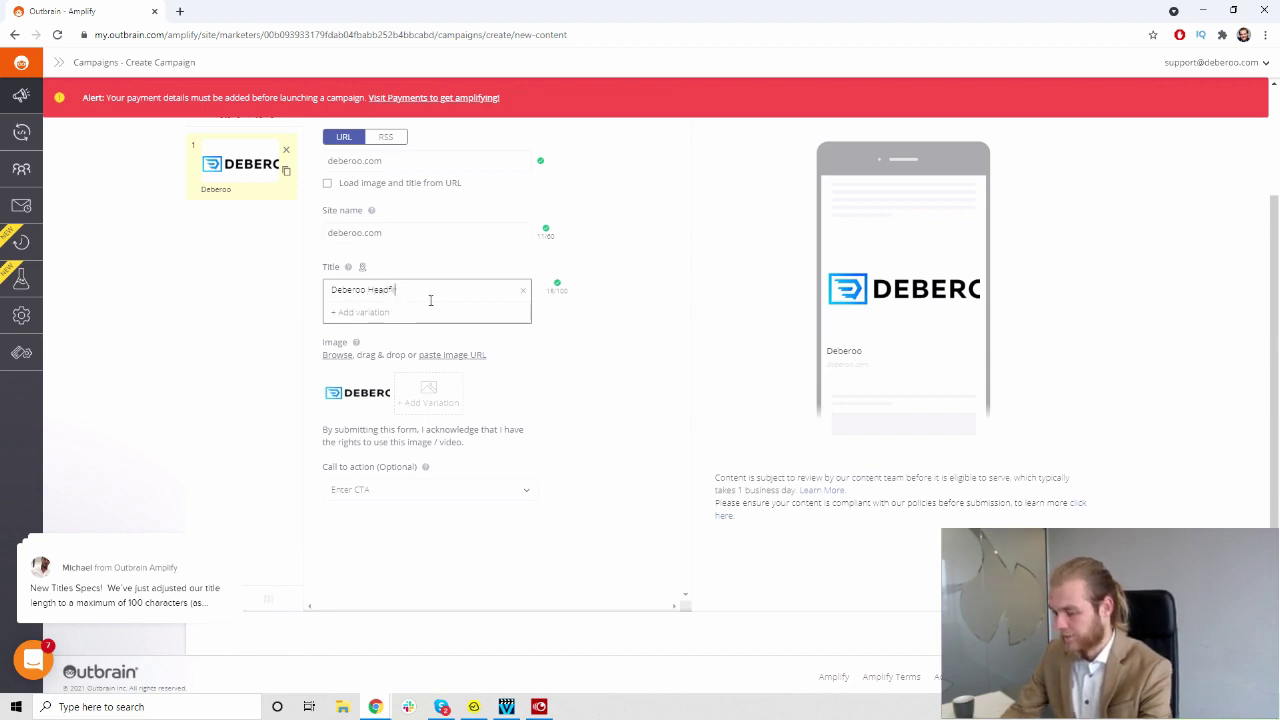
type("ne 1")
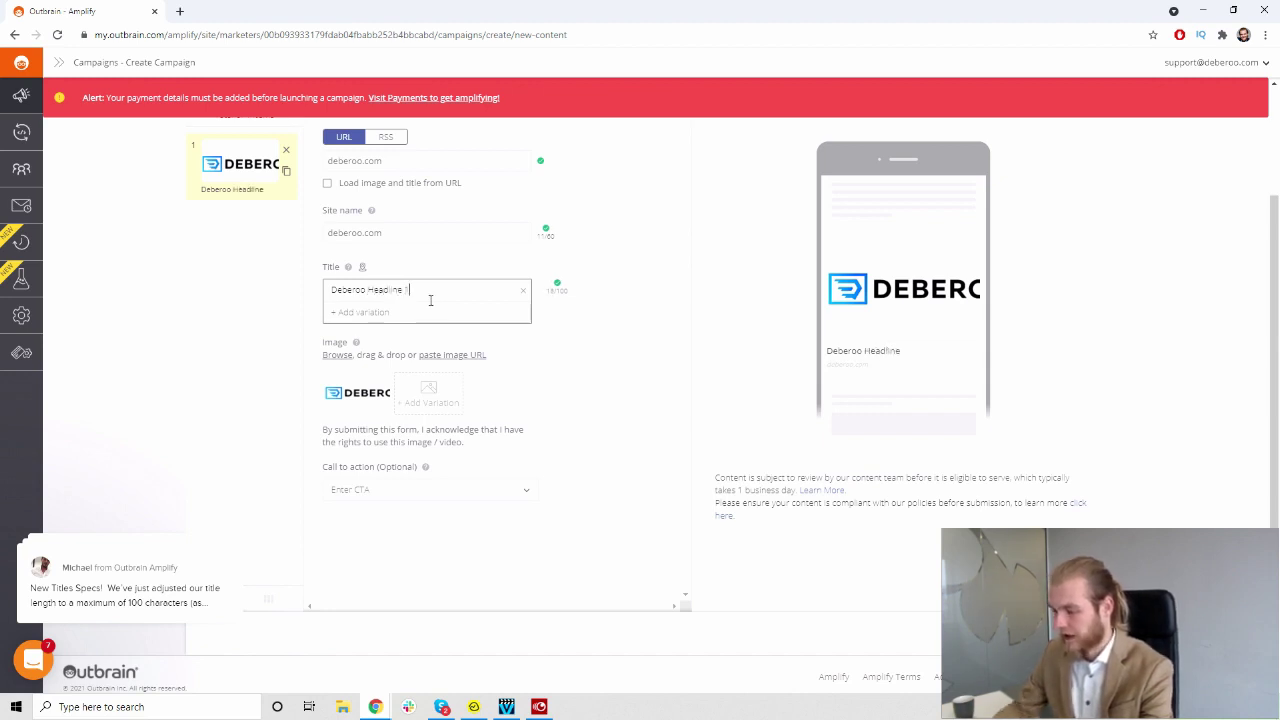
left_click(360, 313)
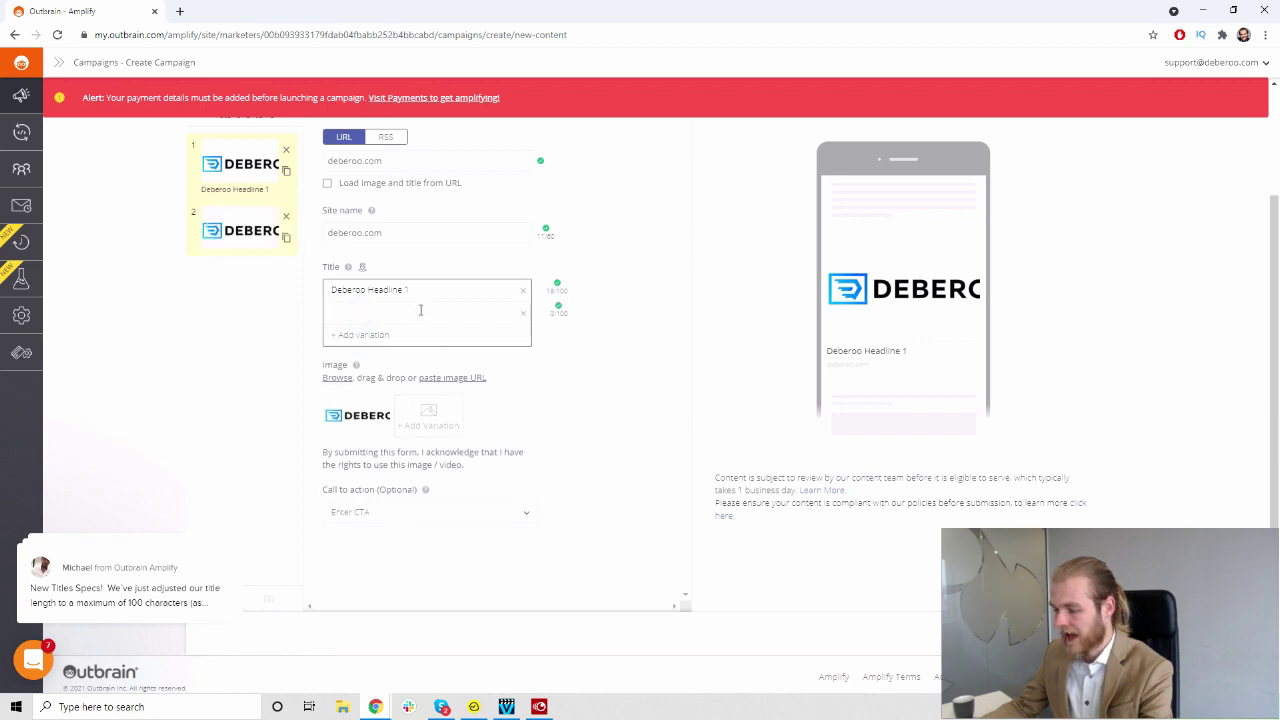
type("Deberoo Headline 2")
left_click(648, 344)
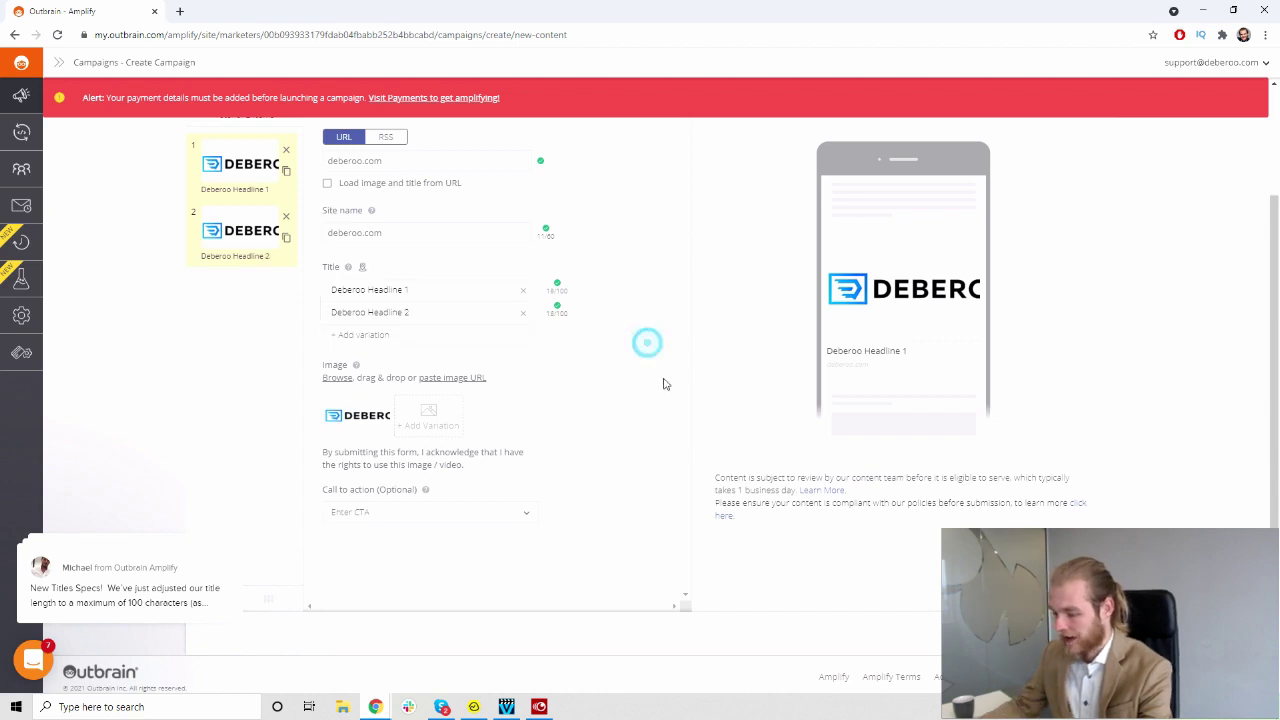
- Upload 'Untitled design (14)' as a second image variation
left_click(428, 414)
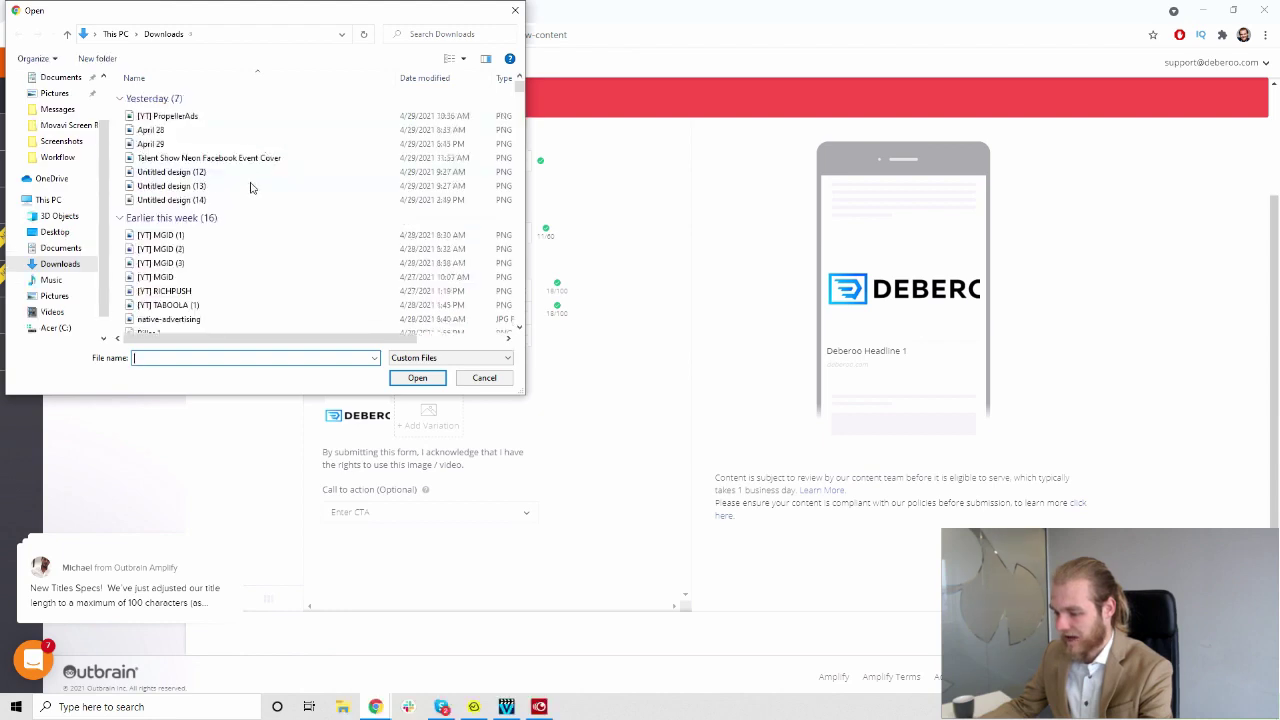
left_click(260, 200)
left_click(417, 378)
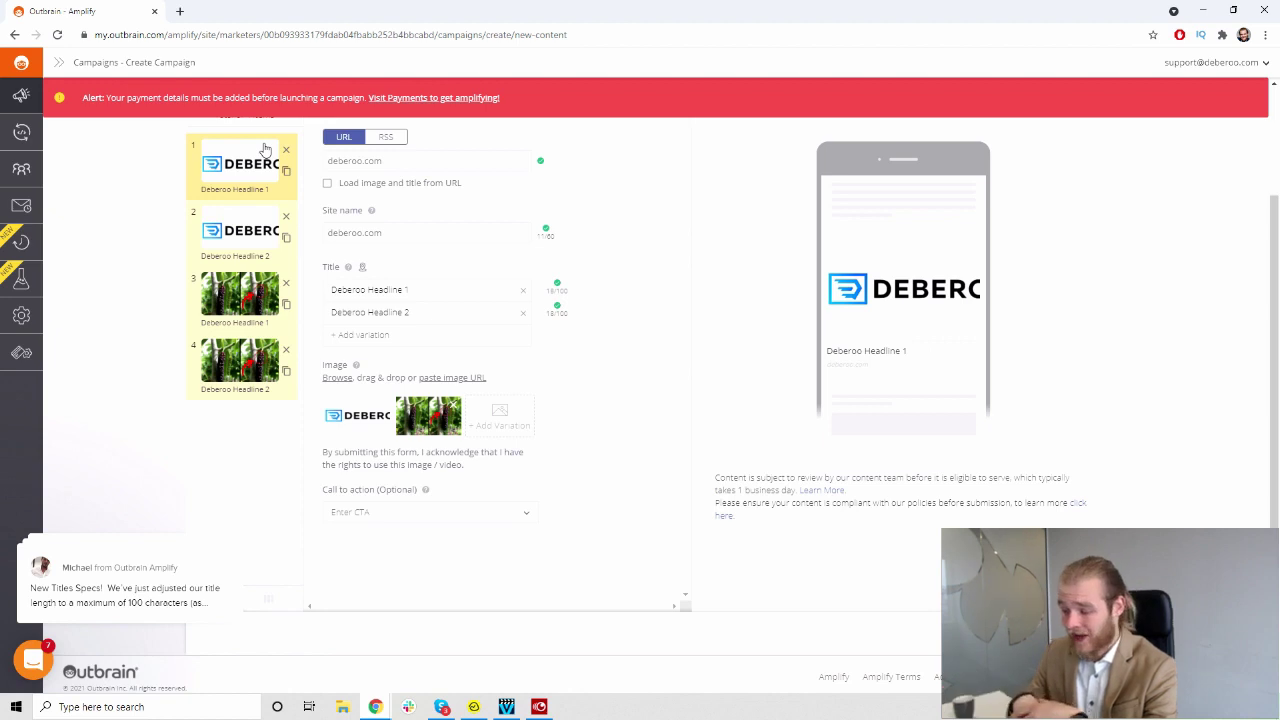
- Set the ads' call to action to Apply Now
left_click(486, 525)
scroll(480, 326, "up", 2)
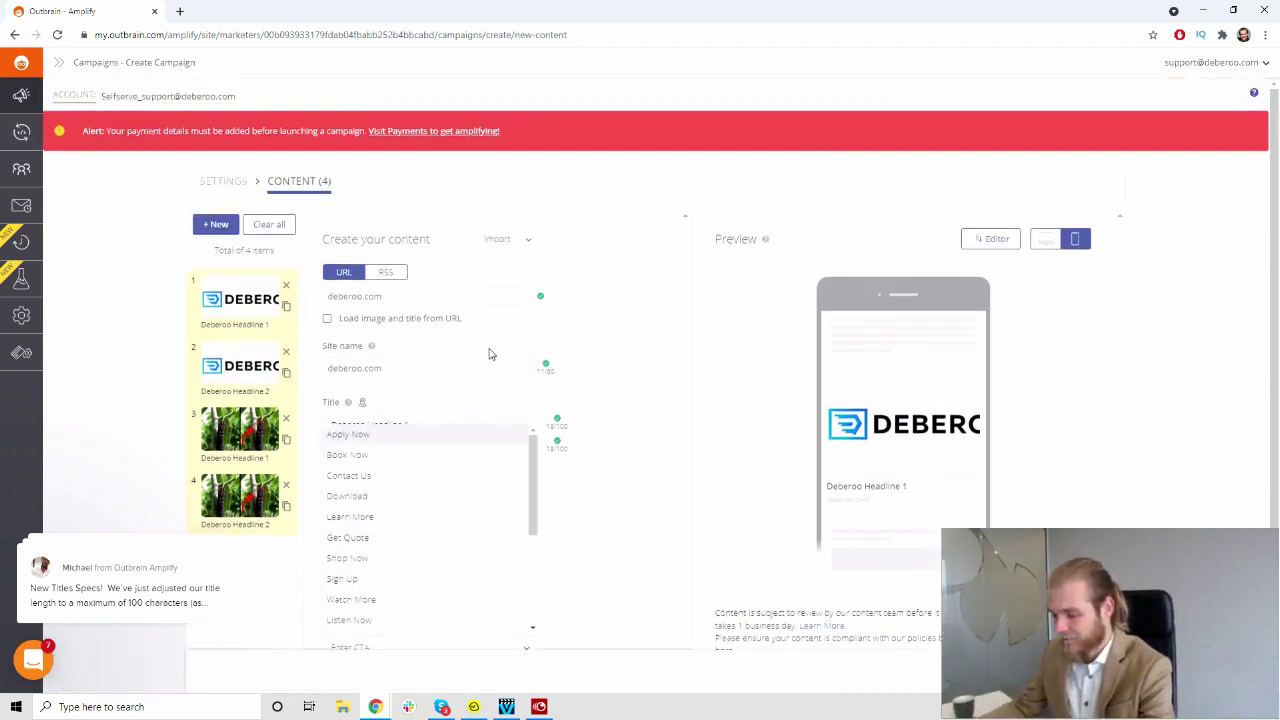
scroll(420, 390, "down", 5)
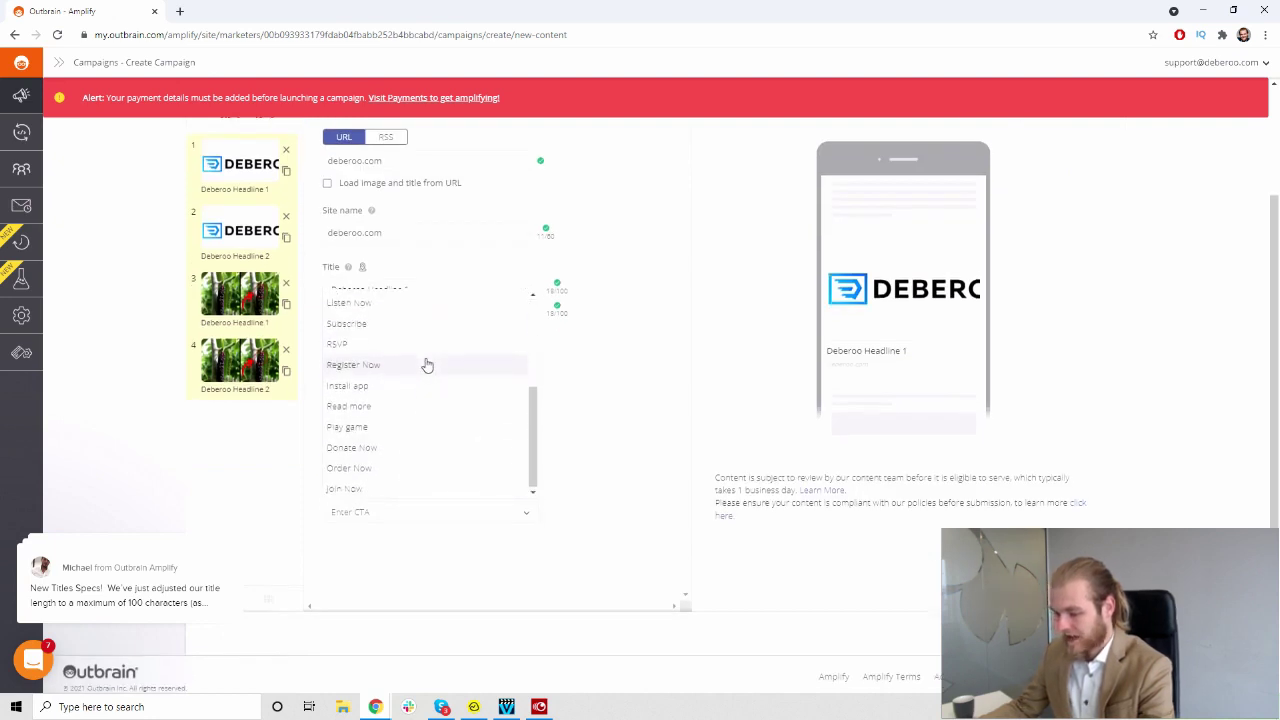
scroll(427, 365, "up", 5)
left_click(446, 302)
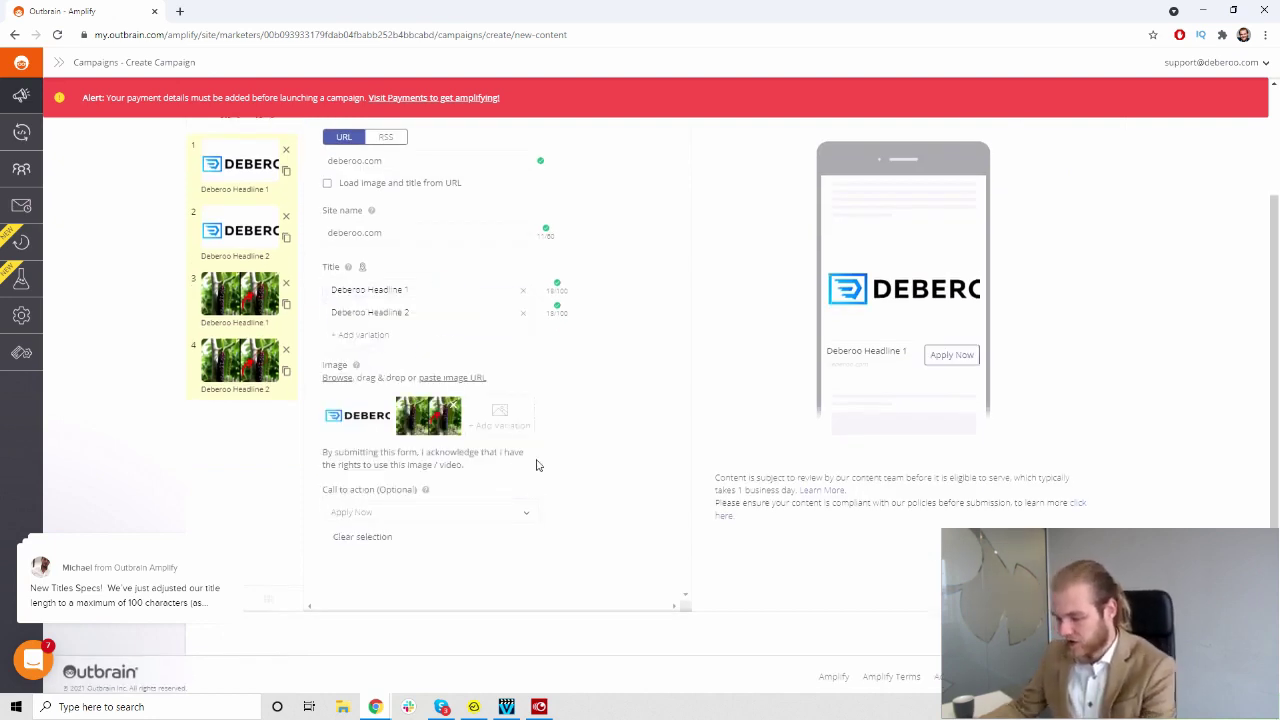
left_click(490, 555)
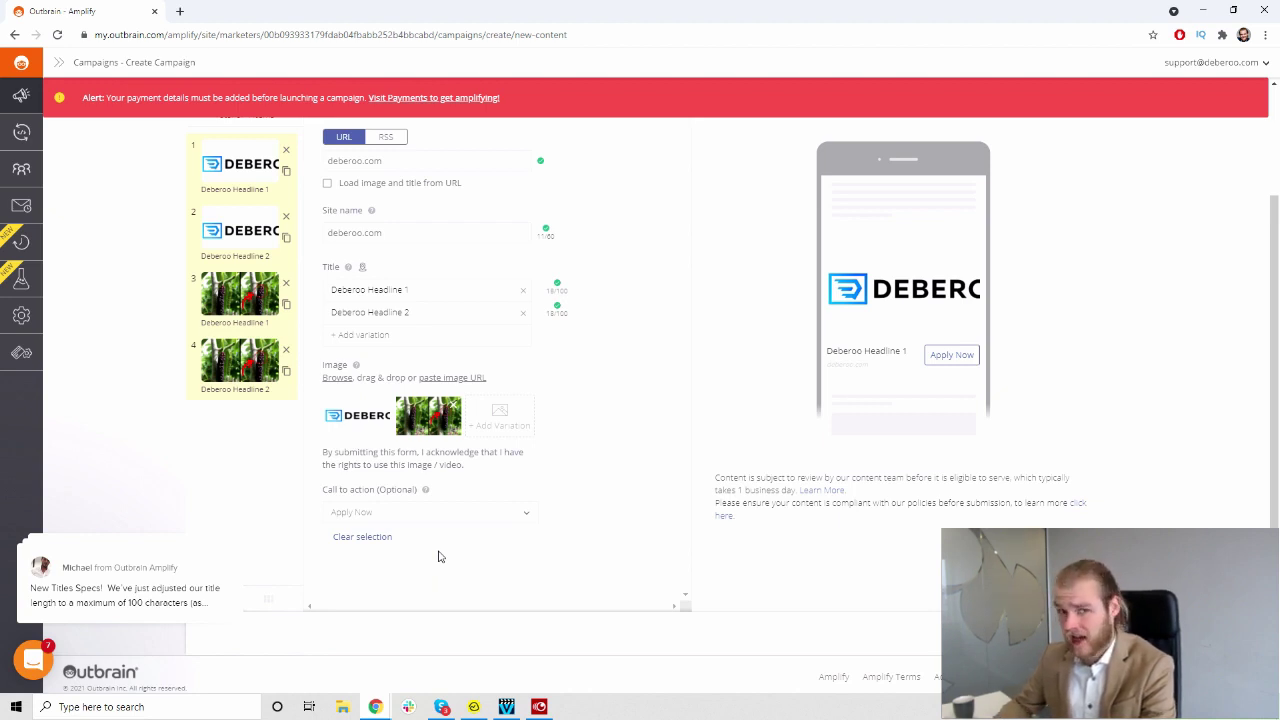
- Give variation 4 a Sign Up CTA, then duplicate it as variation 5 with Get Quote
left_click(237, 370)
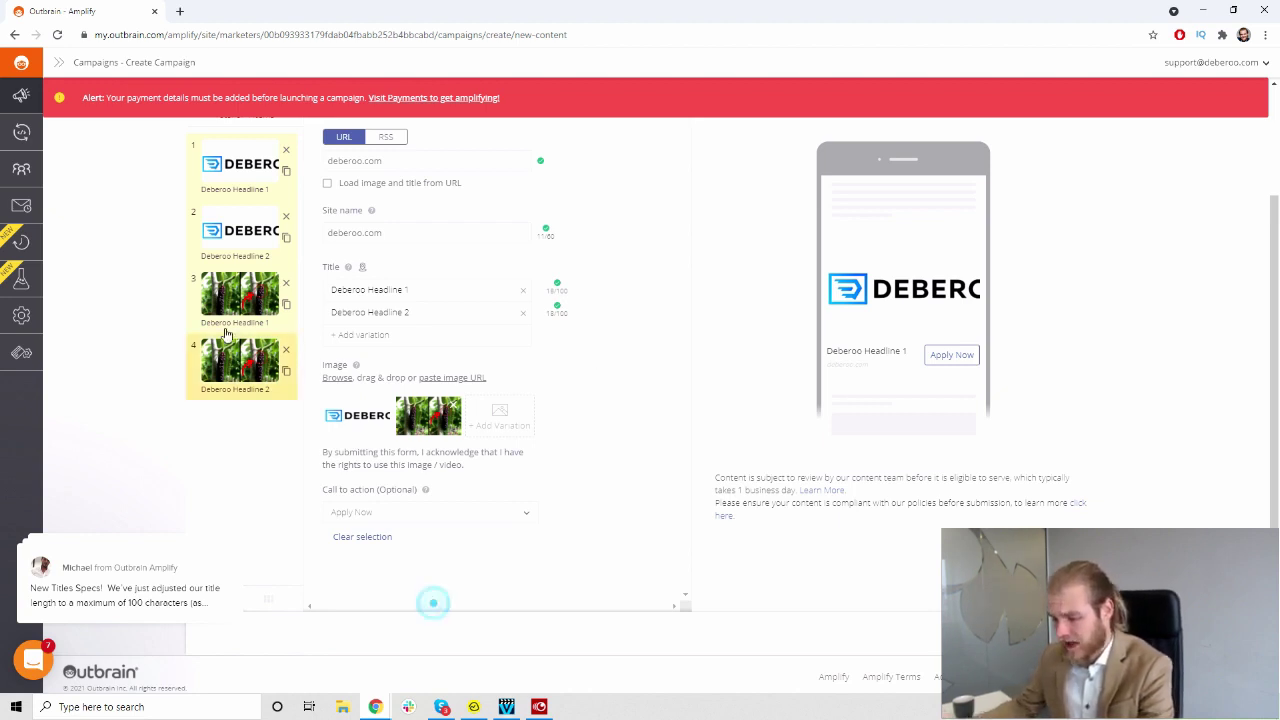
left_click(395, 492)
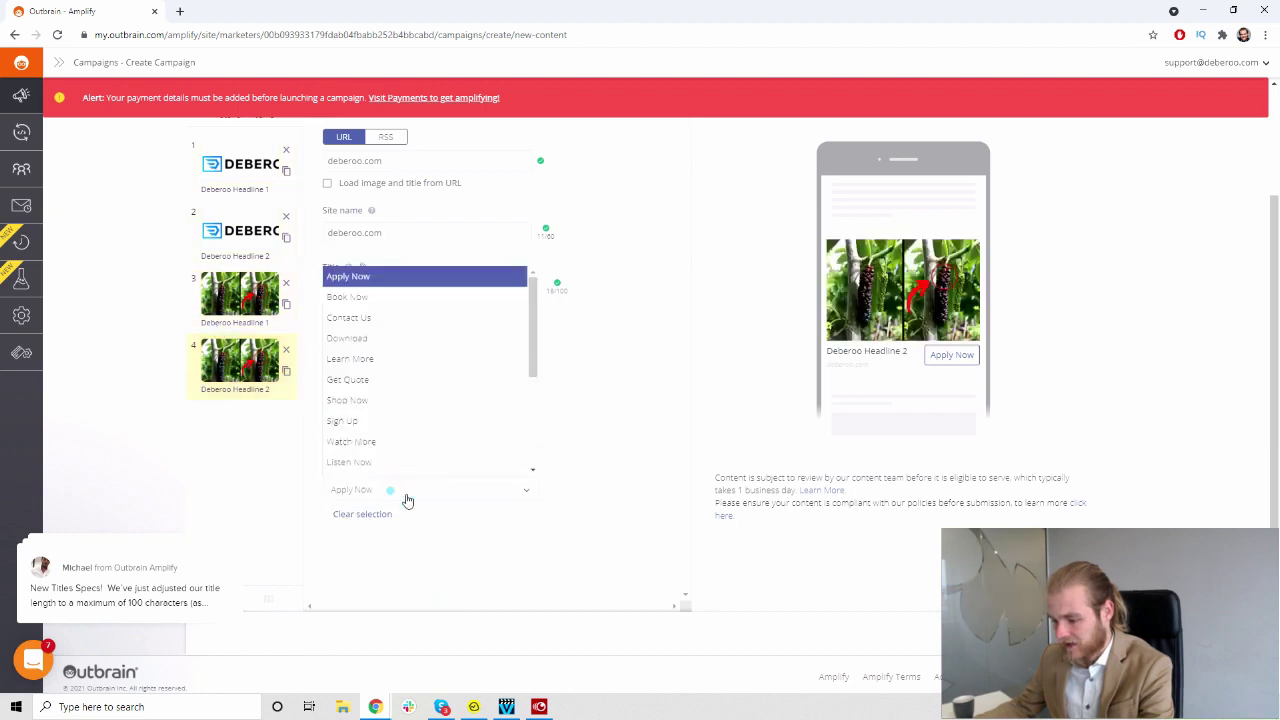
left_click(411, 417)
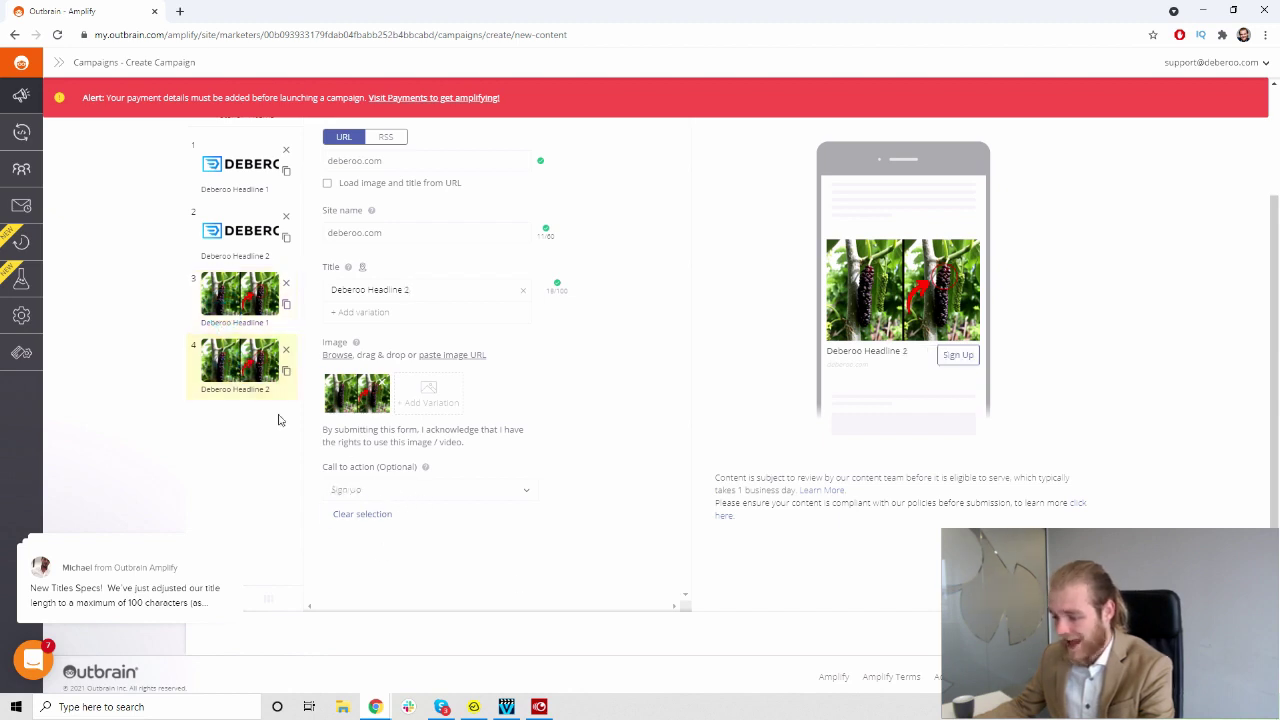
left_click(286, 372)
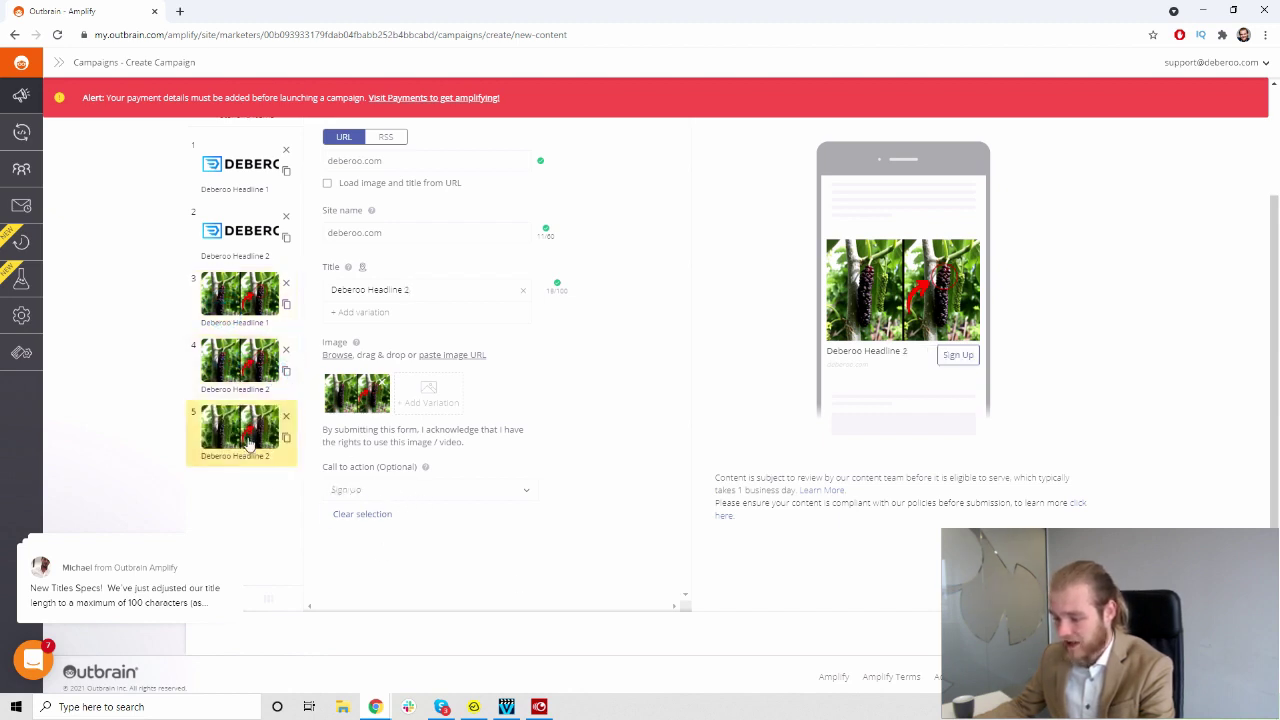
left_click(400, 490)
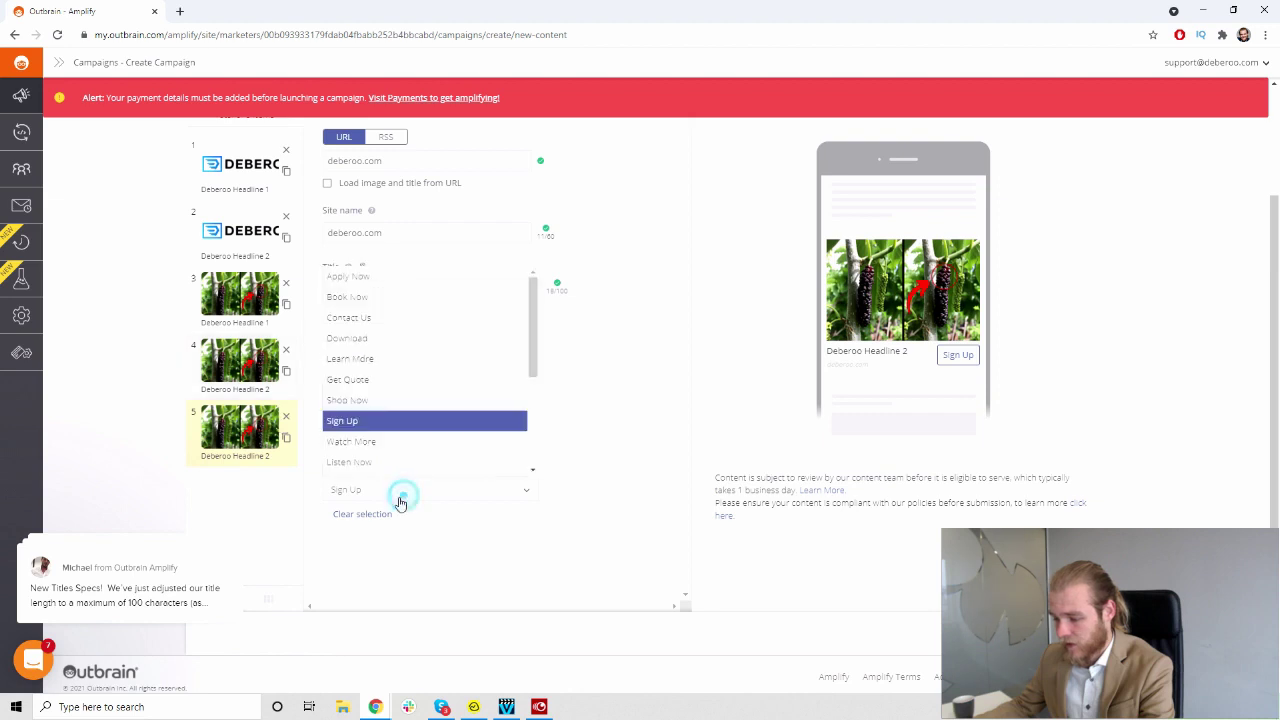
left_click(389, 377)
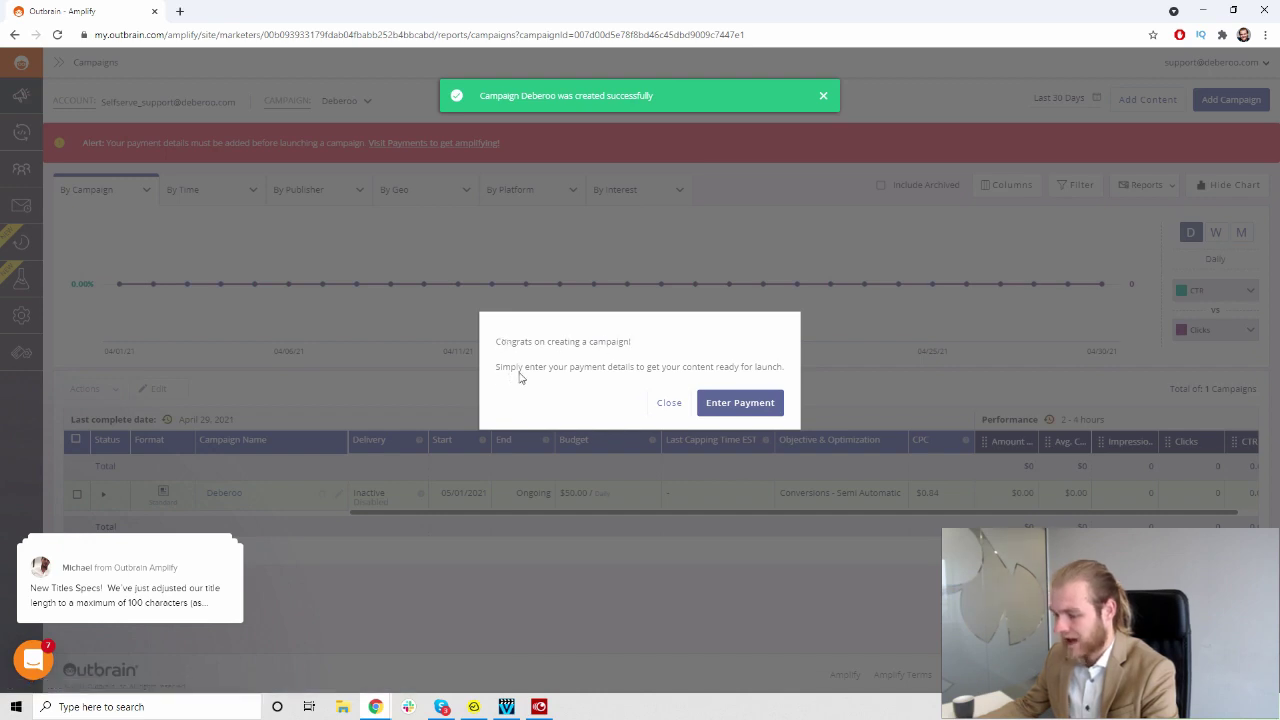
left_click(669, 403)
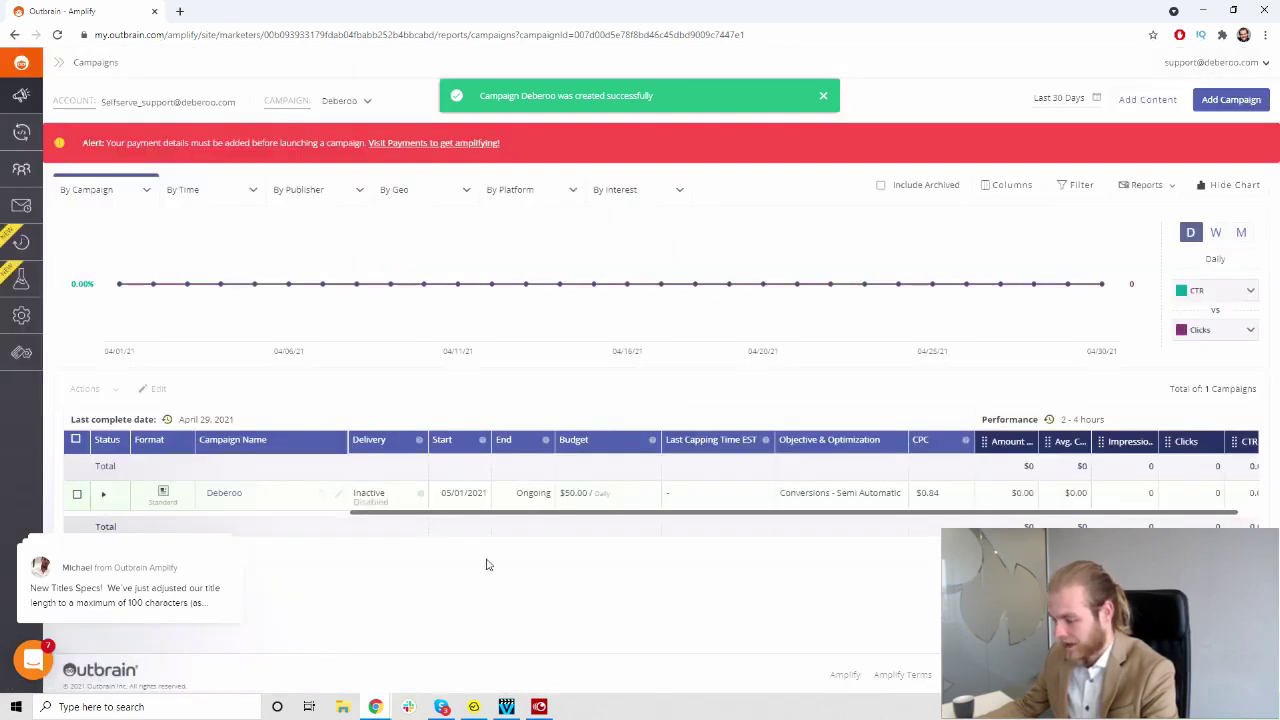